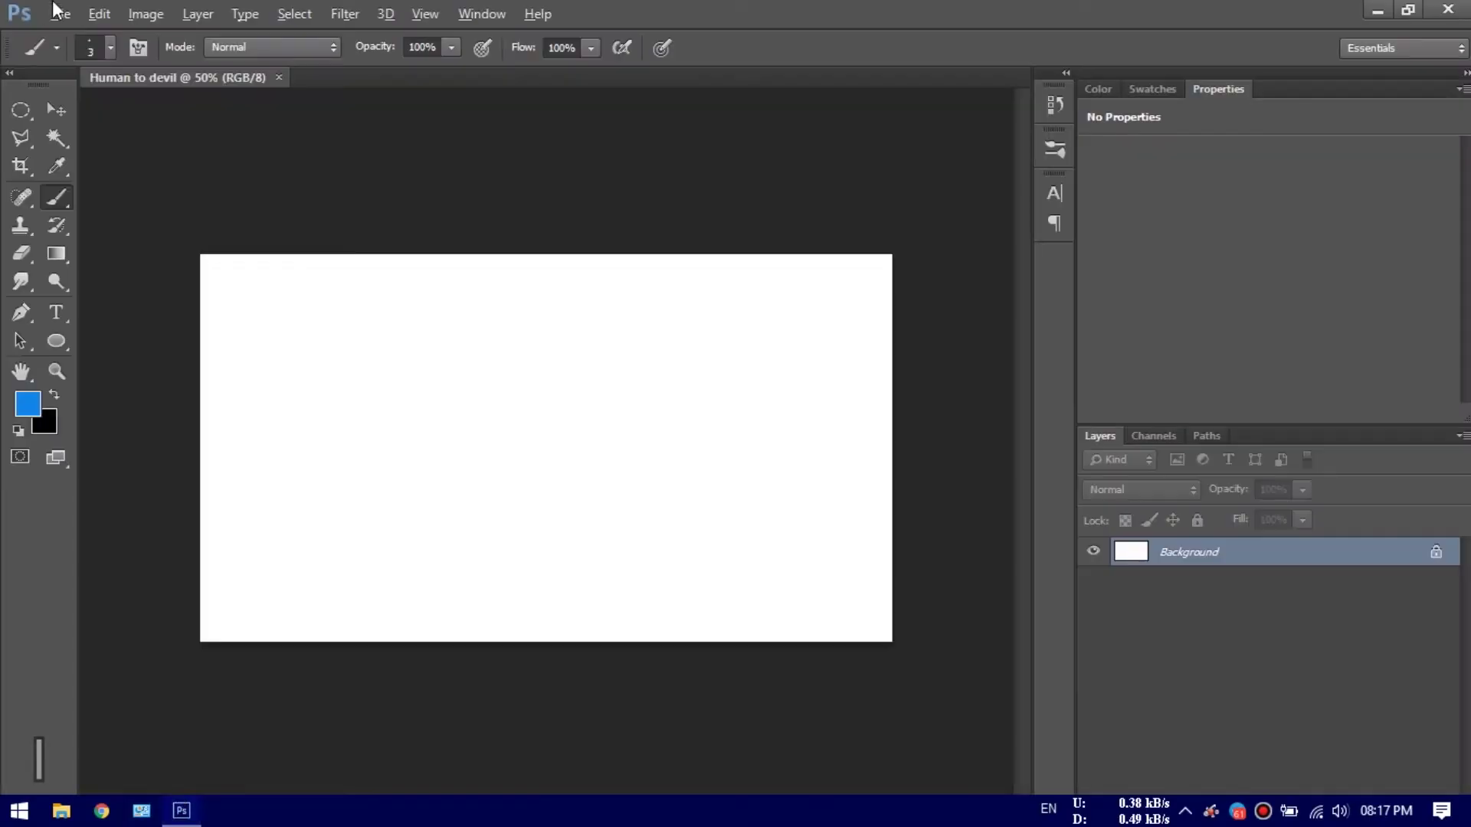
Step: Place the photo of the hooded man into the blank document
left_click(61, 14)
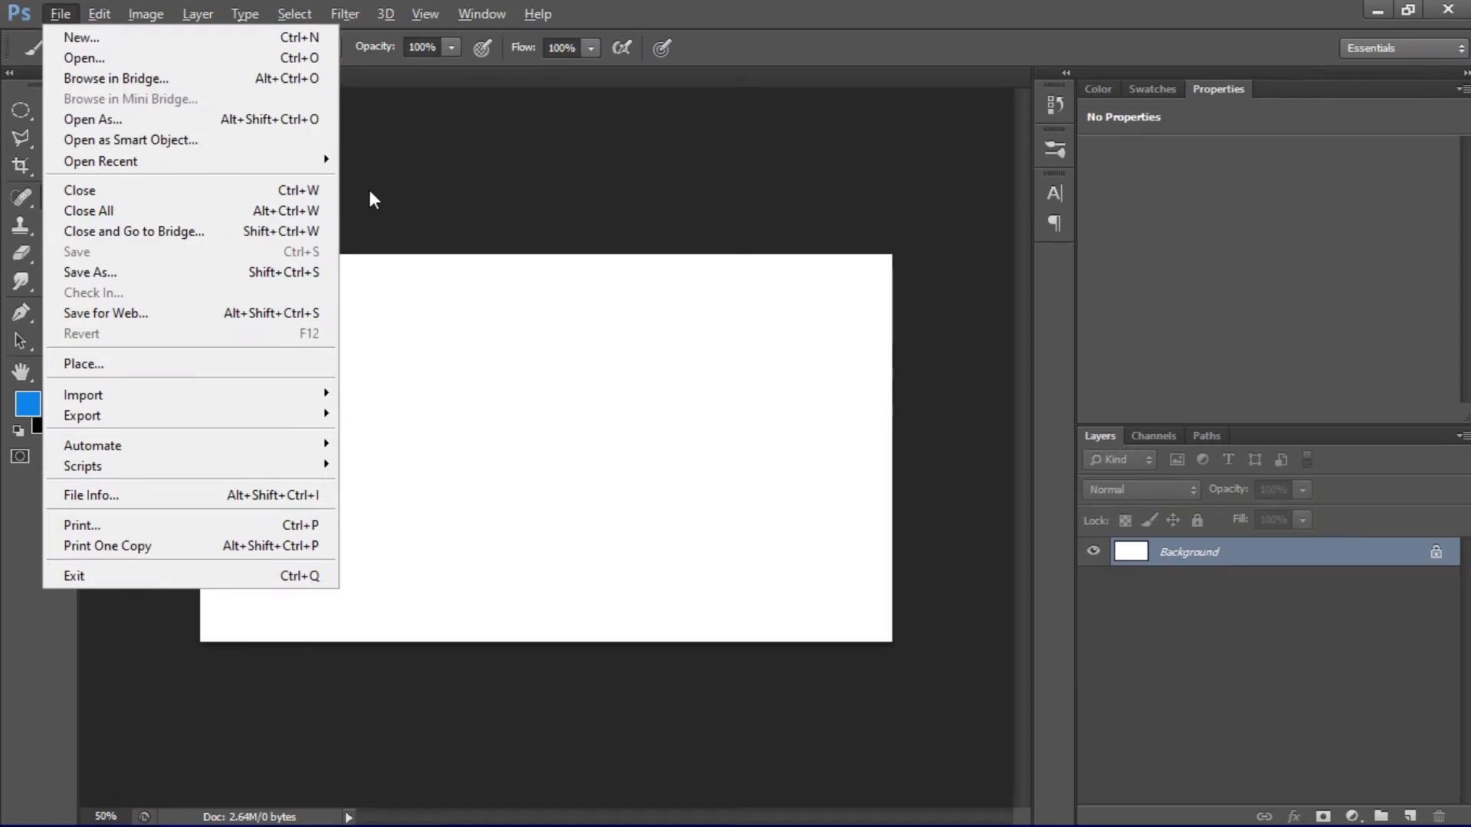
left_click(259, 364)
left_click(812, 452)
left_click(1030, 694)
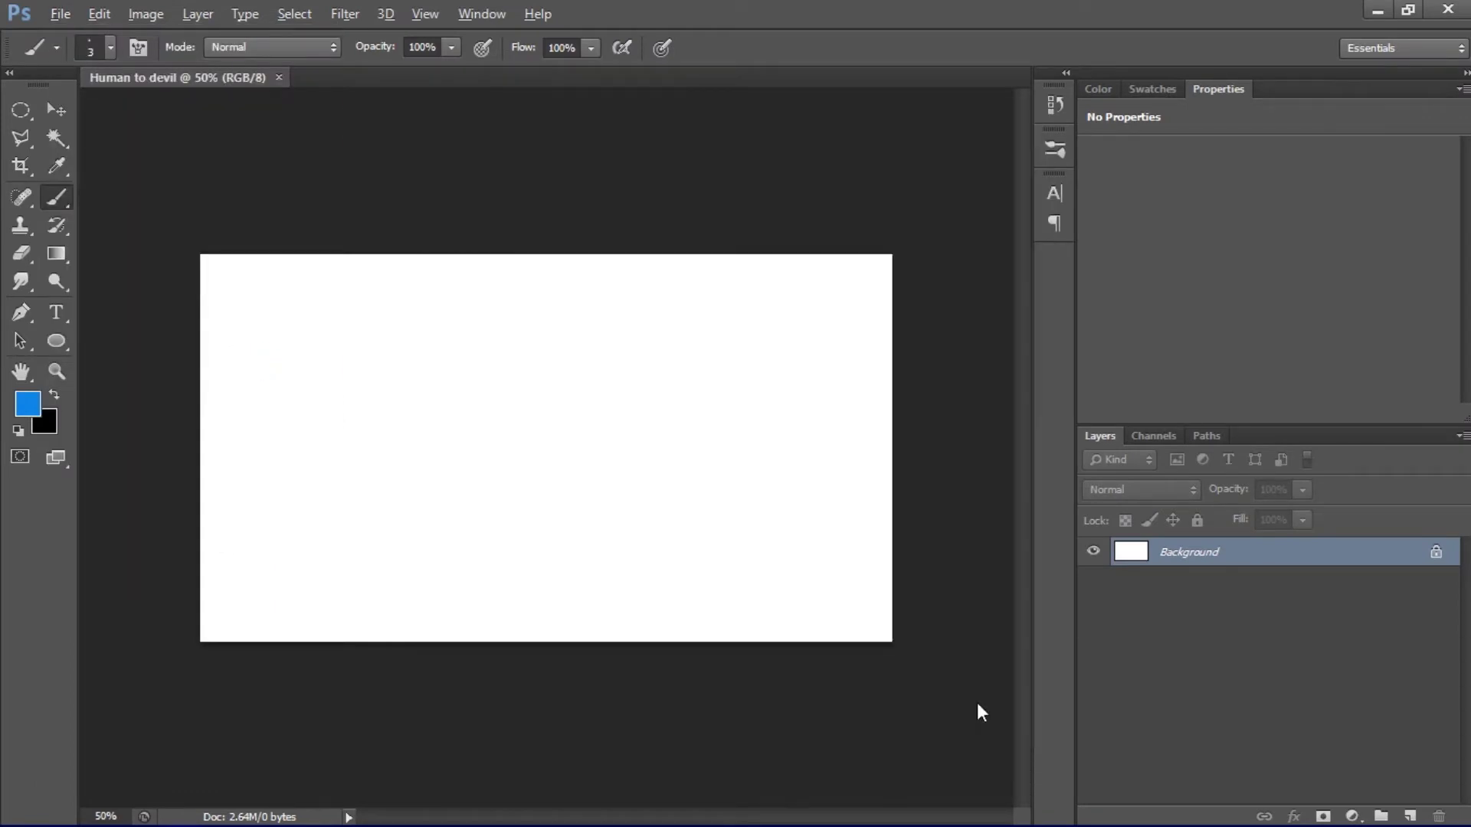
Step: Enlarge the placed photo, position the man near the middle of the canvas and commit the placement
left_click_drag(417, 254, 297, 75)
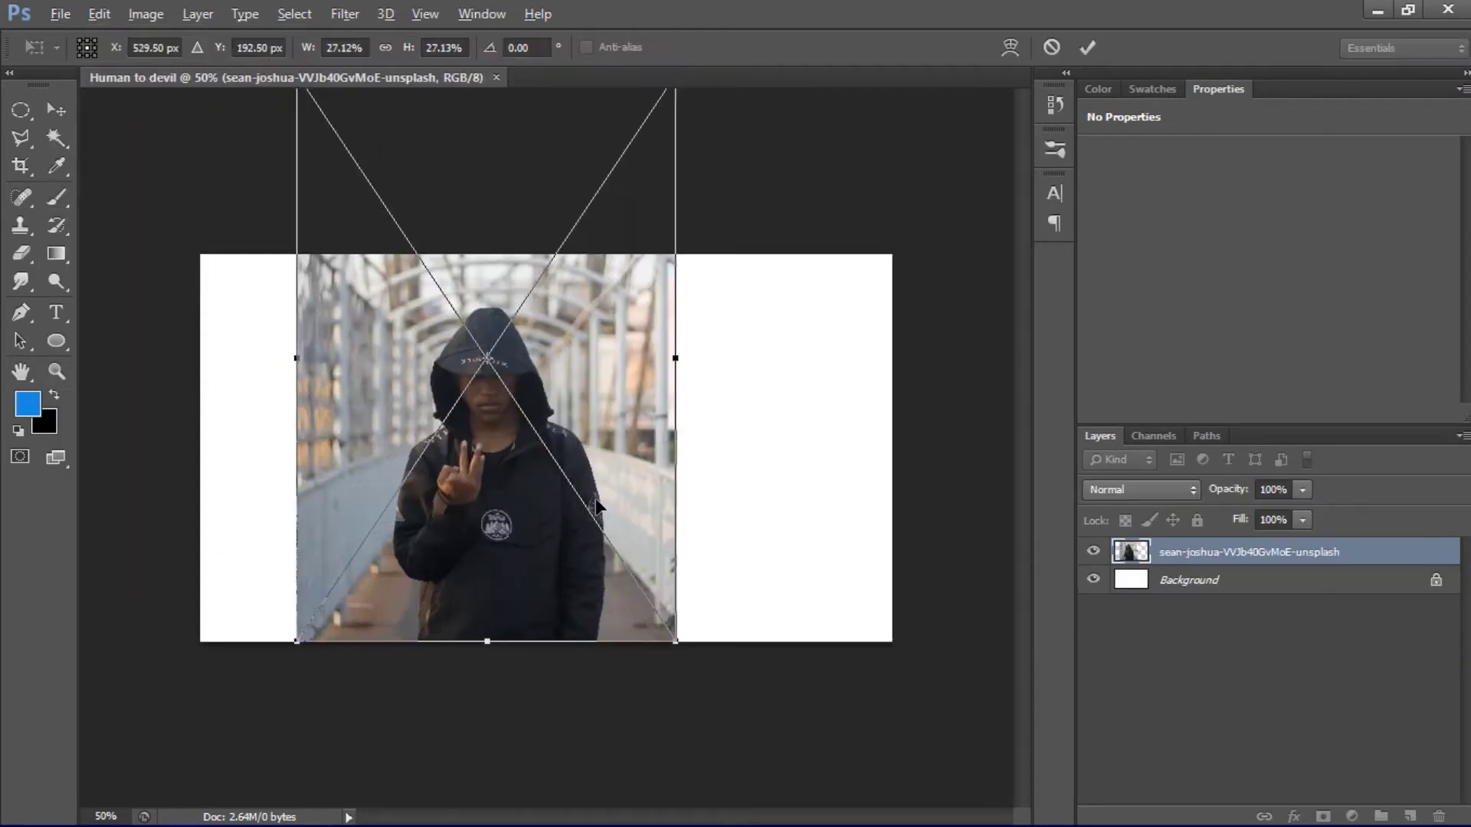
left_click_drag(628, 490, 719, 494)
left_click_drag(768, 644, 791, 680)
left_click_drag(675, 573, 651, 566)
key("Return")
Step: Select the hooded man with the Quick Selection tool and isolate him on his own layer without the bridge background
key("q")
key("q")
left_click(55, 138)
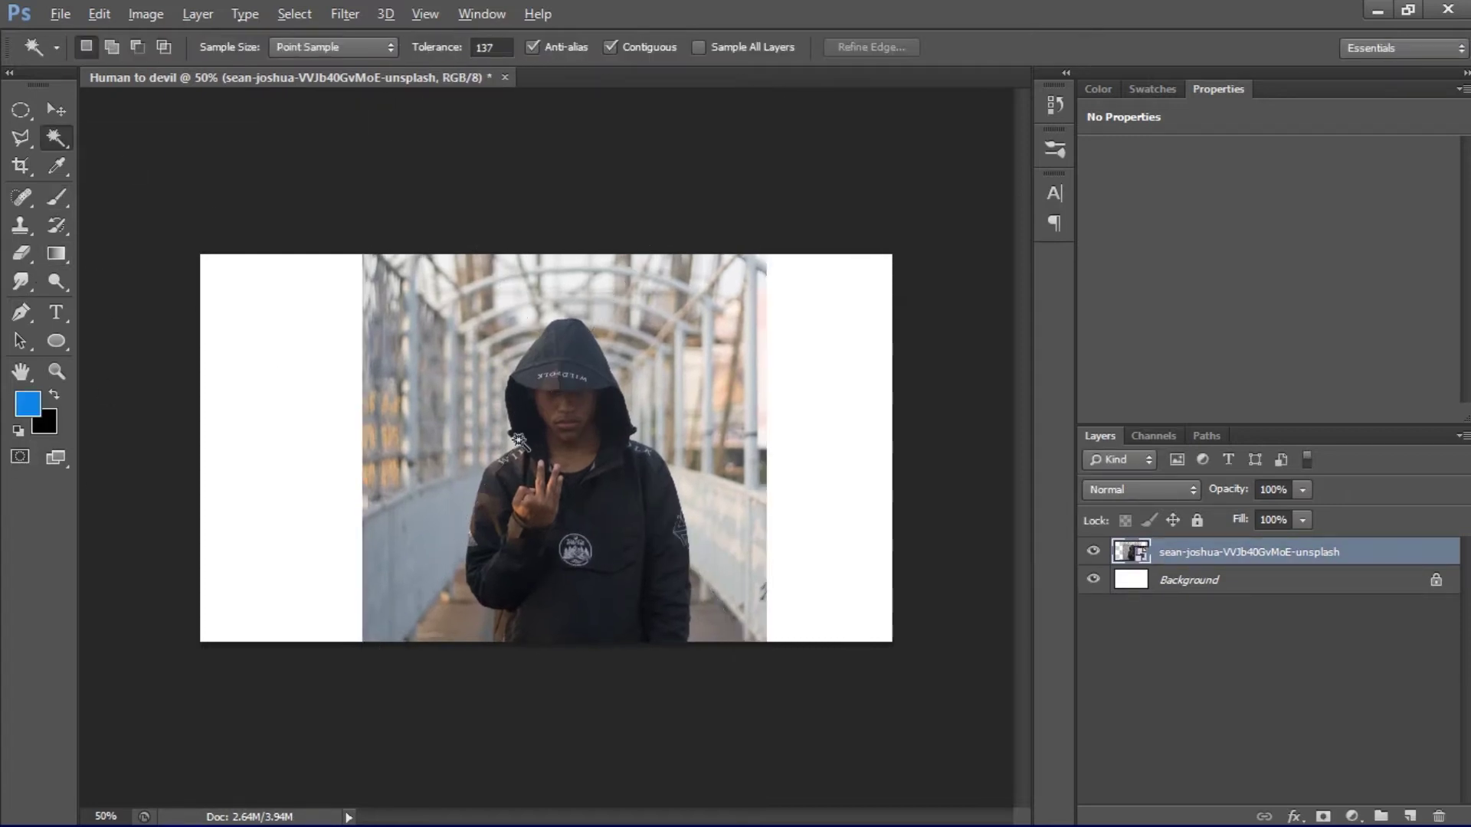
scroll(628, 528, "up", 3)
right_click(59, 143)
left_click(123, 141)
left_click_drag(467, 176, 490, 674)
scroll(256, 485, "down", 2)
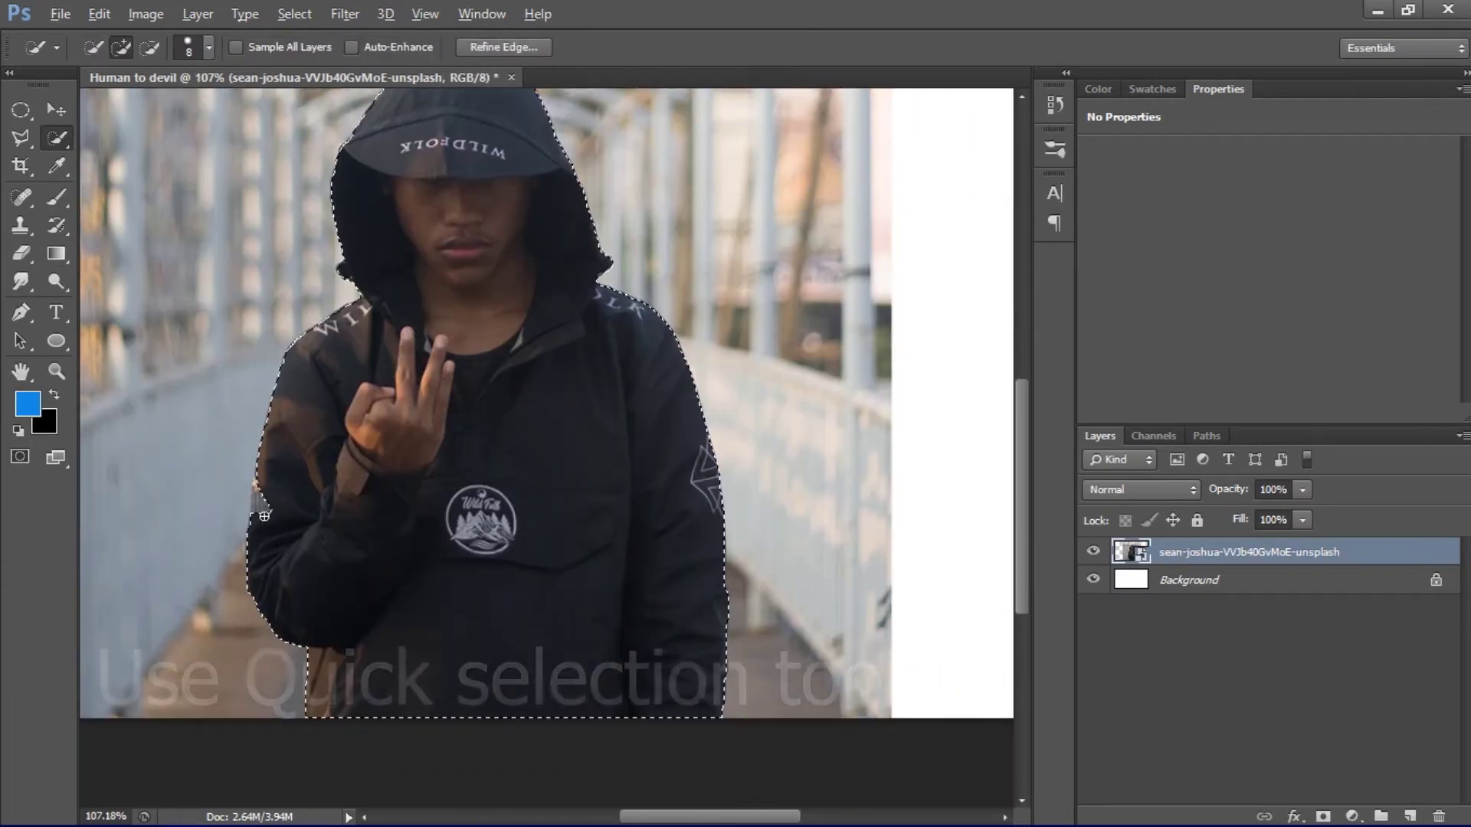
scroll(728, 425, "up", 2)
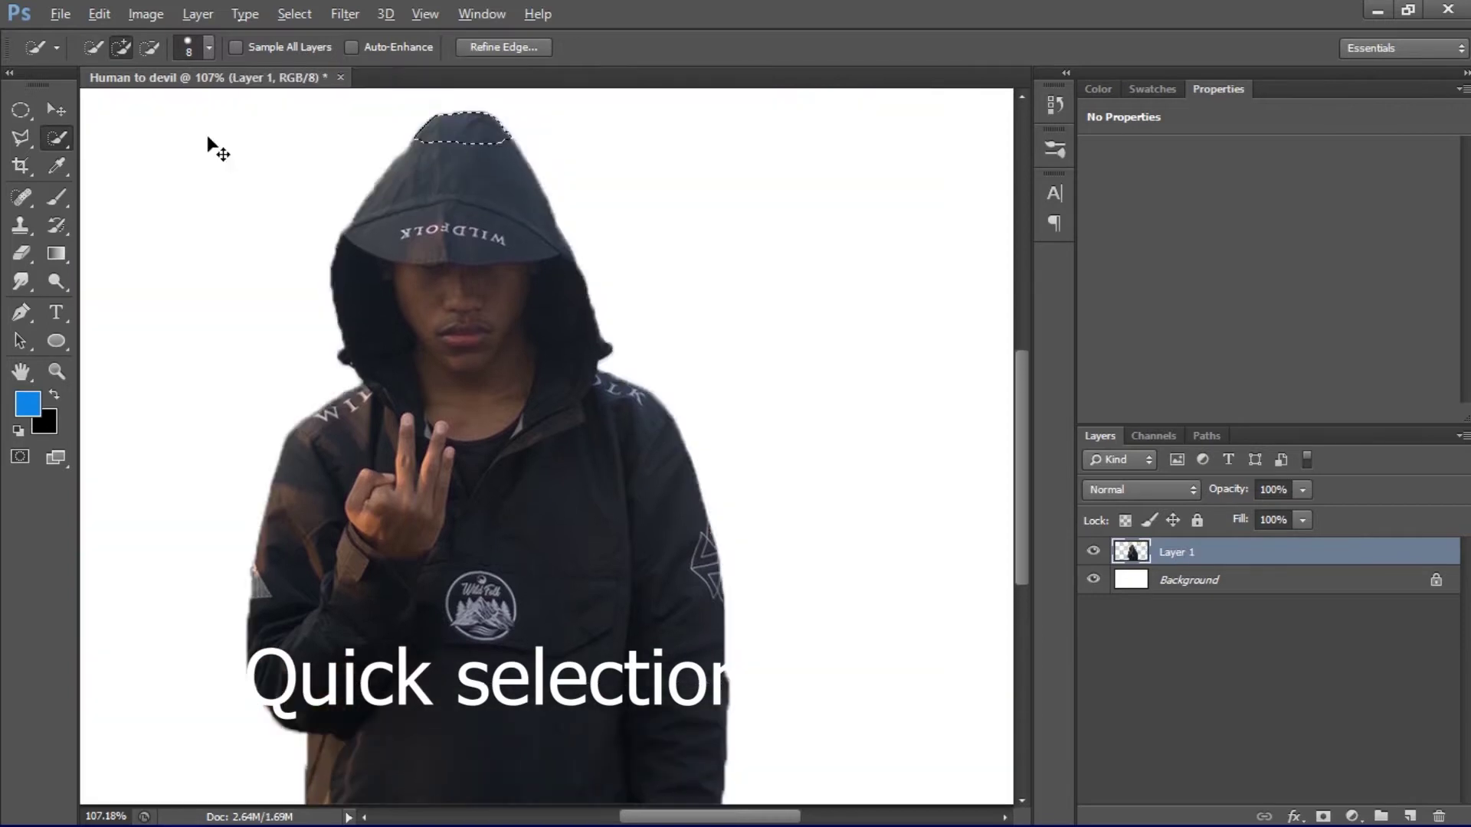
Step: Select the cut-out man with the Magic Wand and refine the selection edge using Smart Radius and Smooth 23
right_click(56, 138)
left_click(123, 154)
right_click(572, 600)
left_click(246, 291)
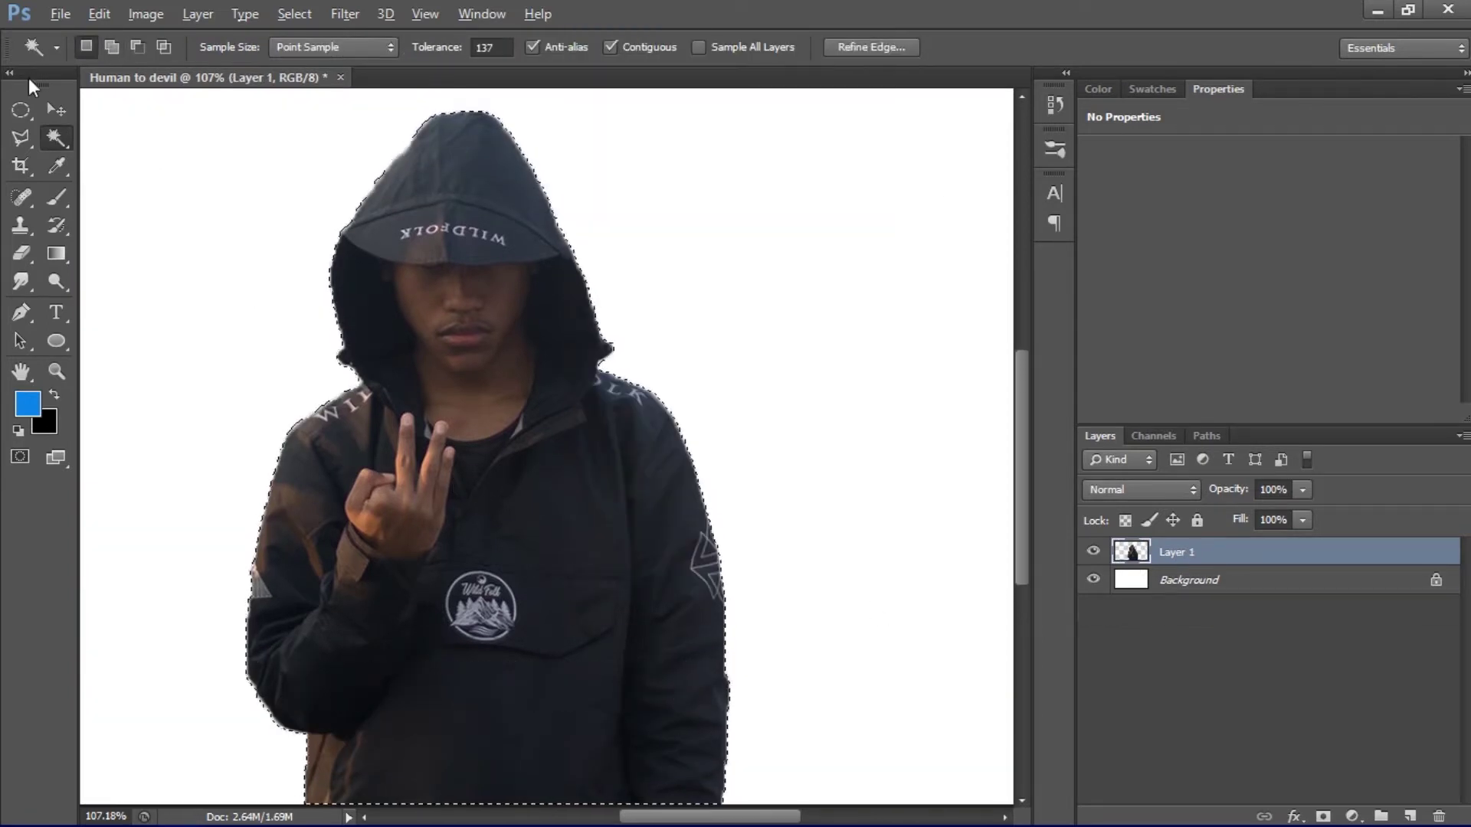
key("ctrl+alt+r")
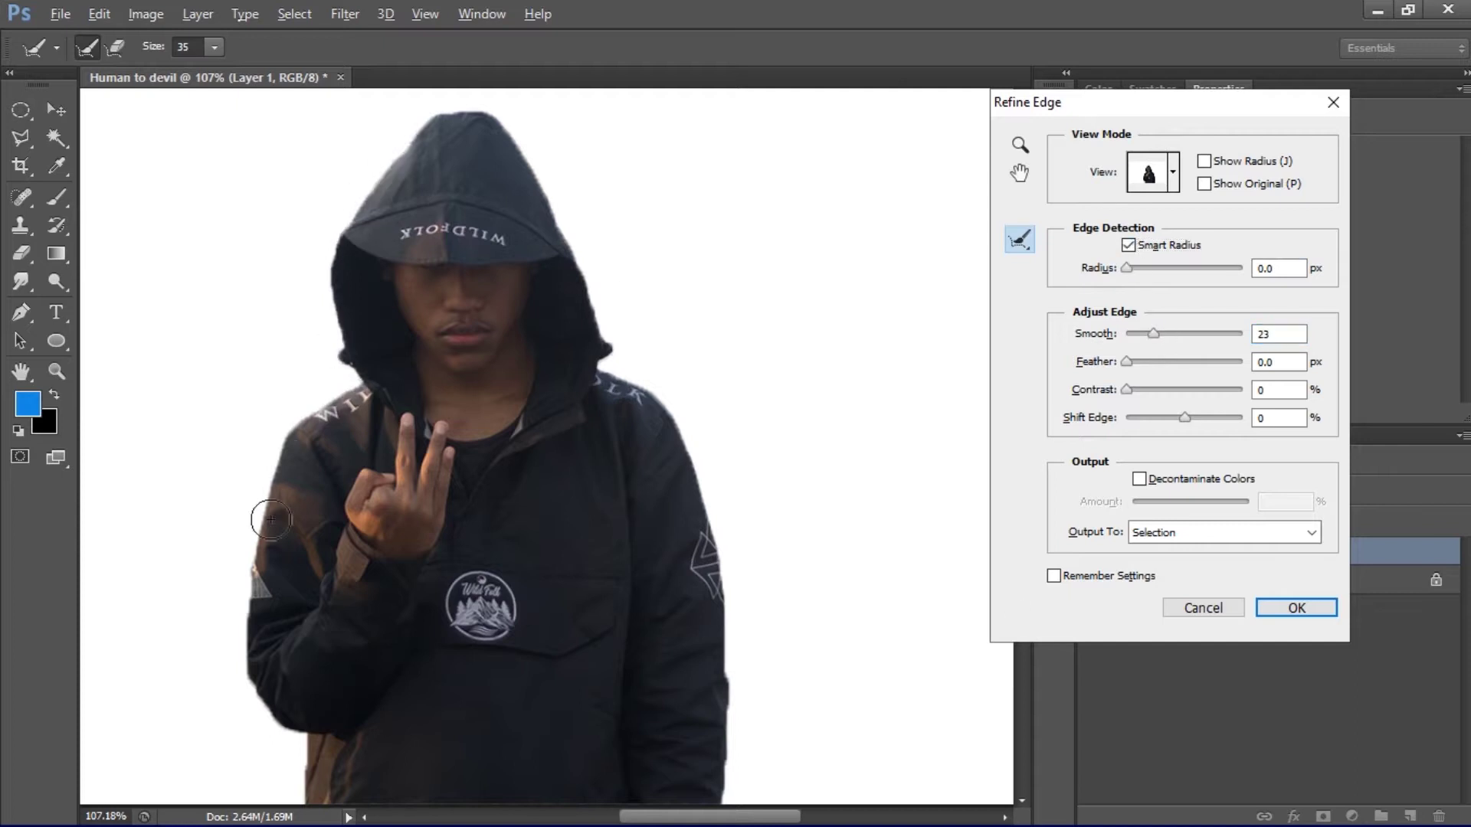
key("Return")
scroll(541, 402, "down", 2)
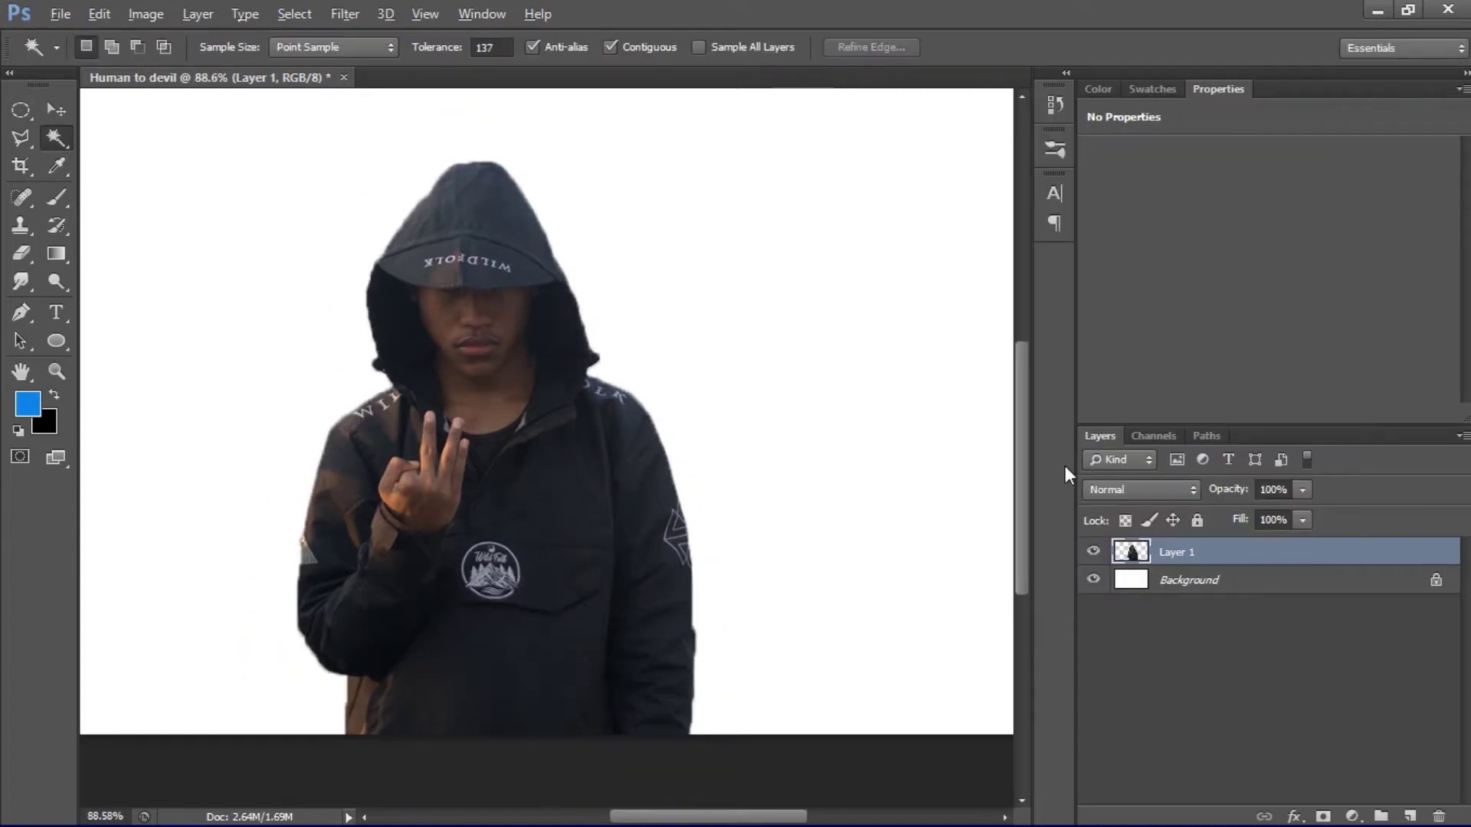
Step: Add a Color Balance adjustment layer above the cut-out man
left_click(1354, 816)
left_click(1372, 585)
left_click(1351, 757)
Step: Add a Levels adjustment layer with input levels of 34, 0.75 and 188
left_click(1353, 816)
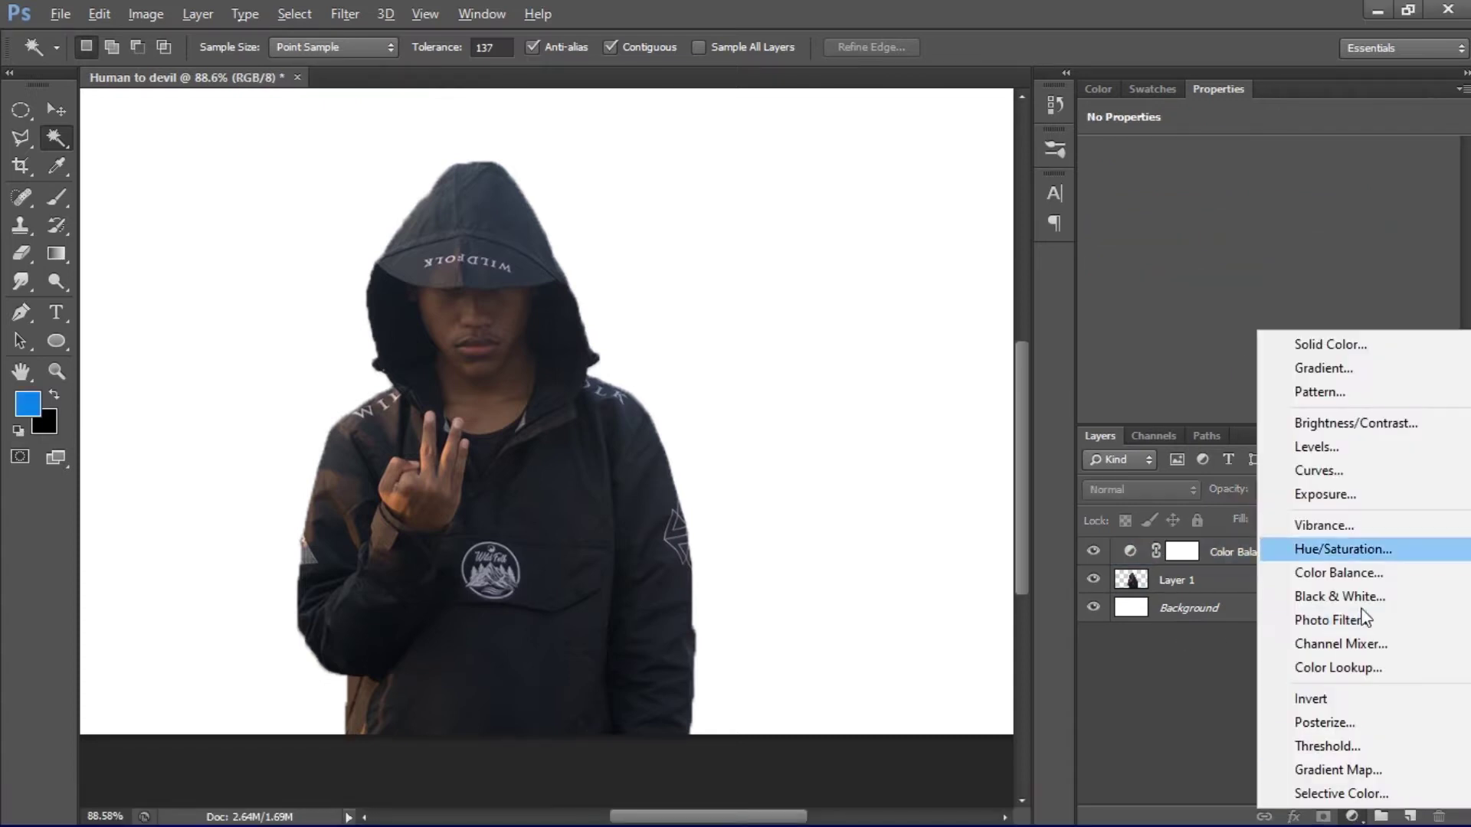
left_click(1332, 450)
left_click_drag(1147, 310, 1183, 311)
left_click_drag(1301, 310, 1318, 310)
left_click_drag(1420, 310, 1350, 310)
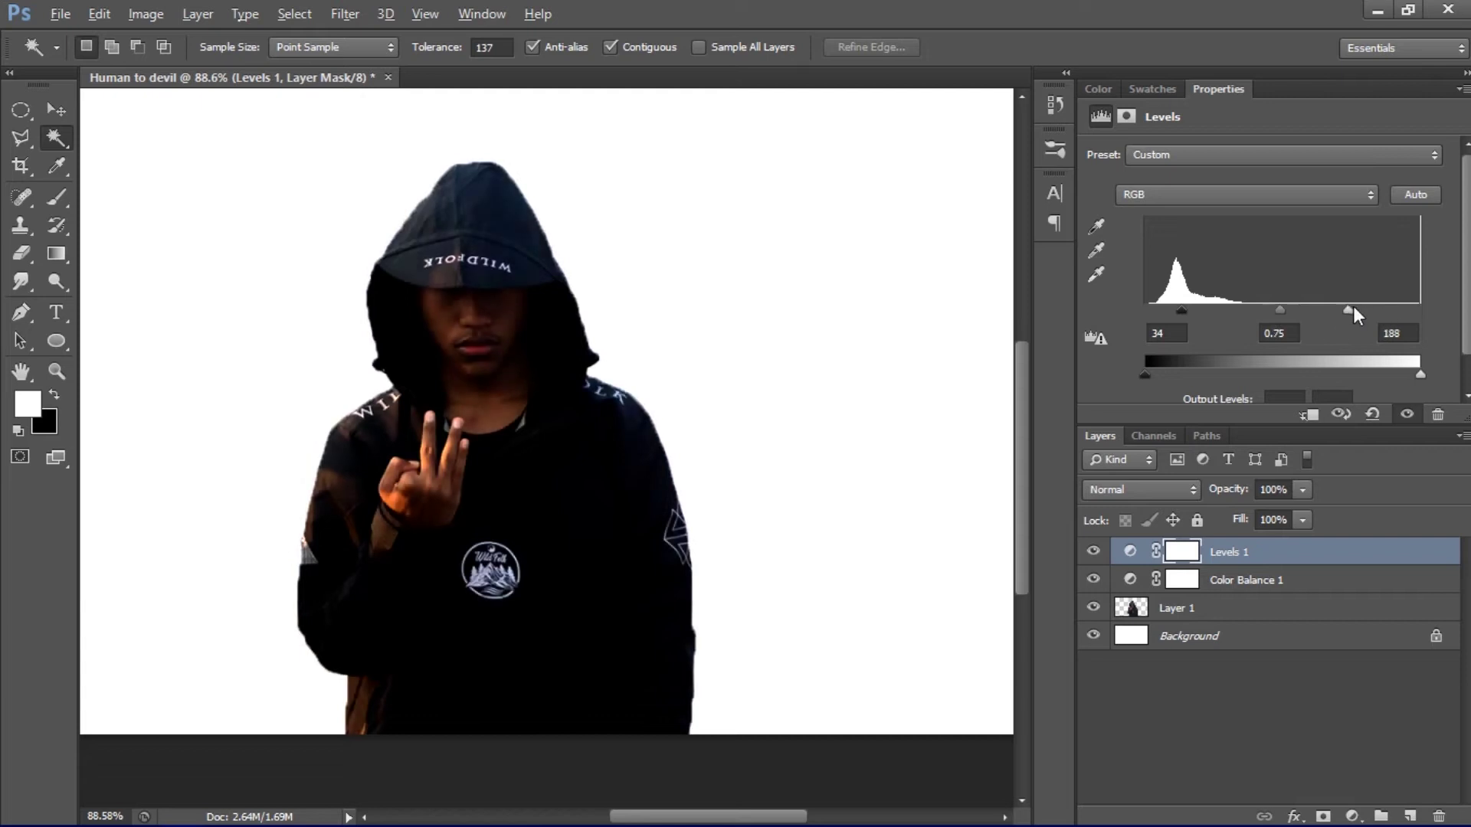
Step: Set the Color Balance midtones to +46 blue and shift them toward green and cyan
left_click(1183, 580)
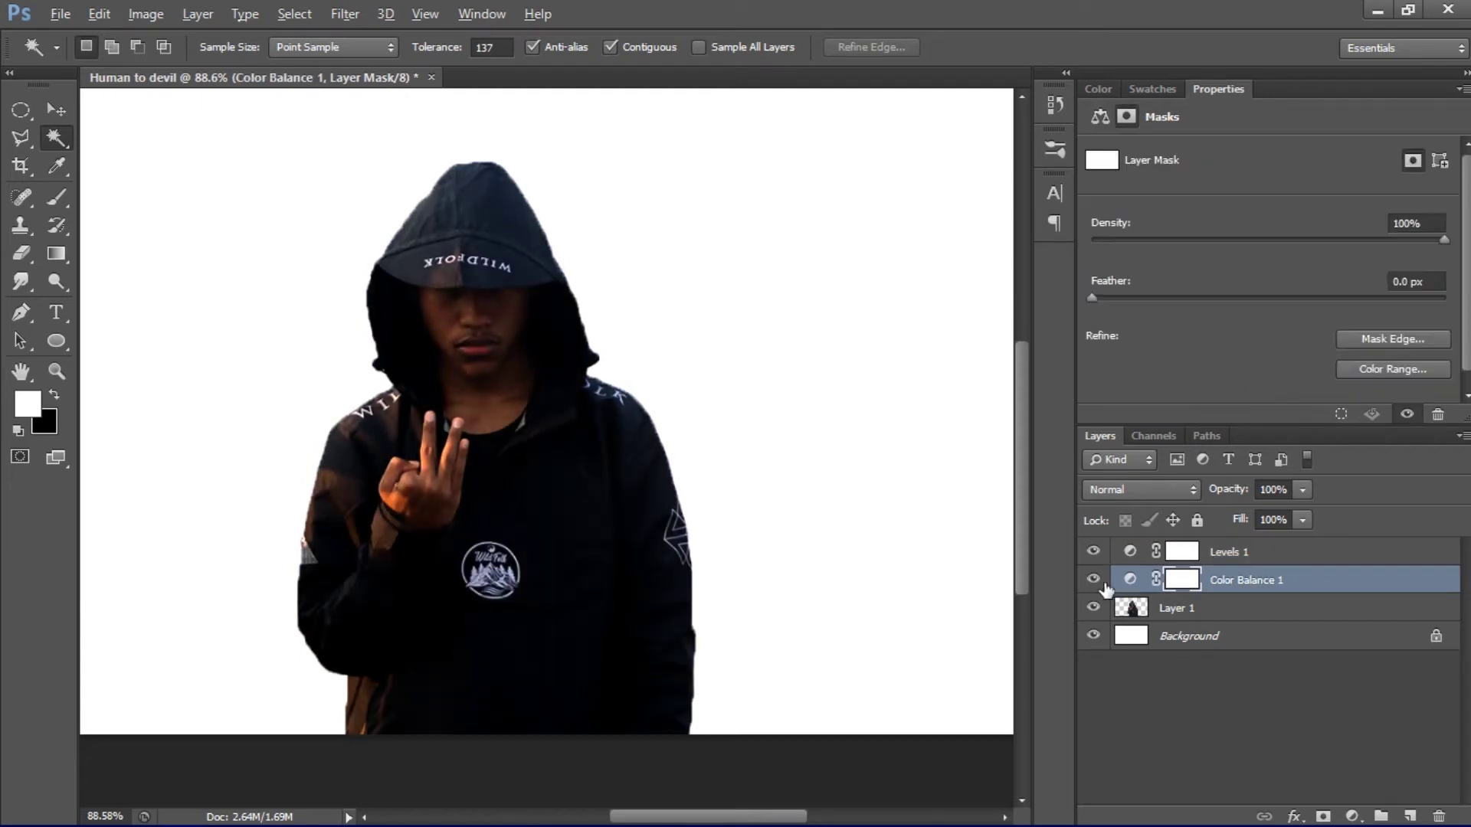
left_click(1100, 118)
left_click_drag(1241, 281, 1322, 280)
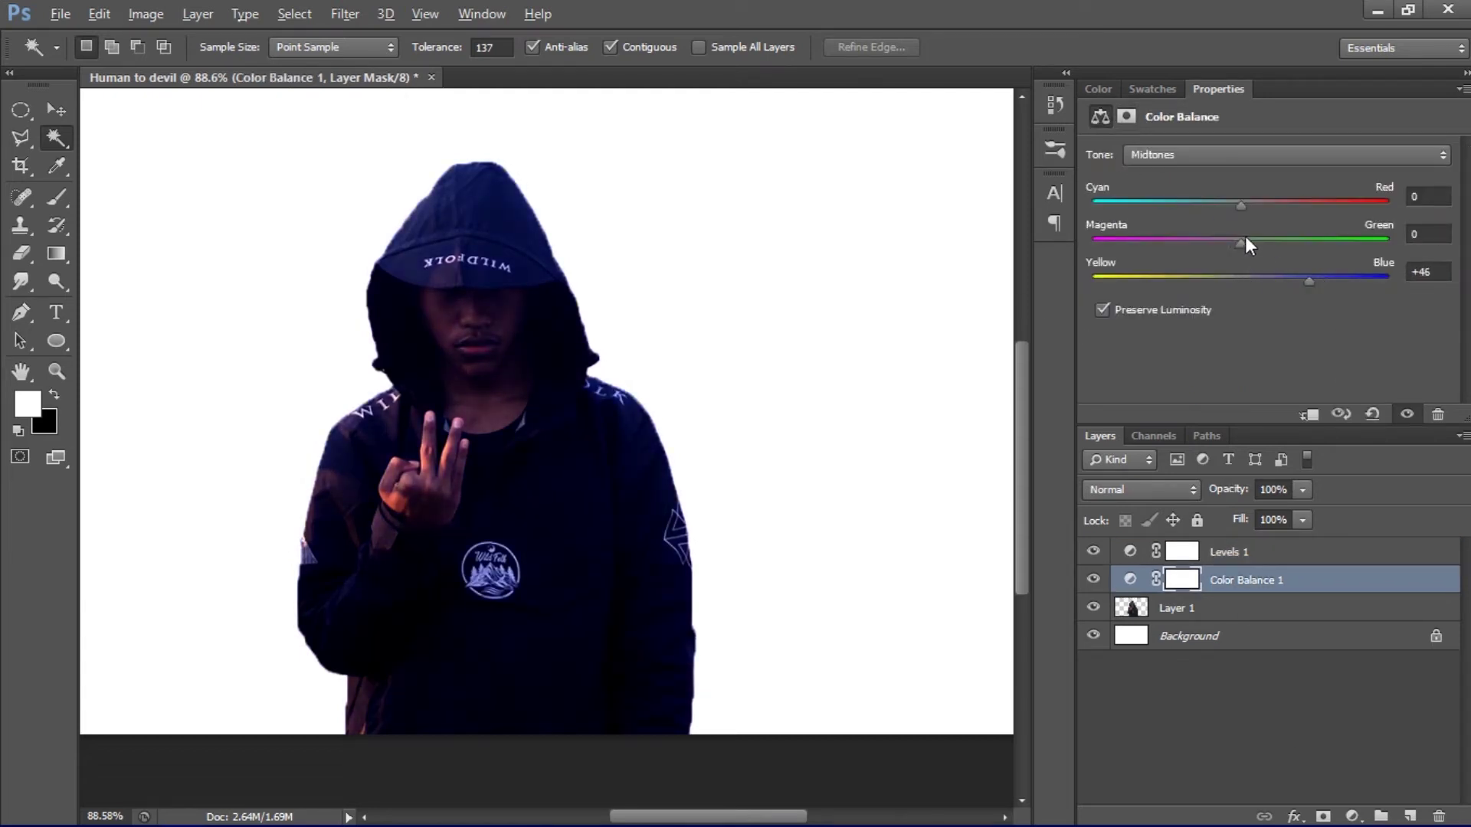
left_click_drag(1244, 239, 1273, 242)
left_click_drag(1241, 204, 1176, 196)
left_click(1392, 780)
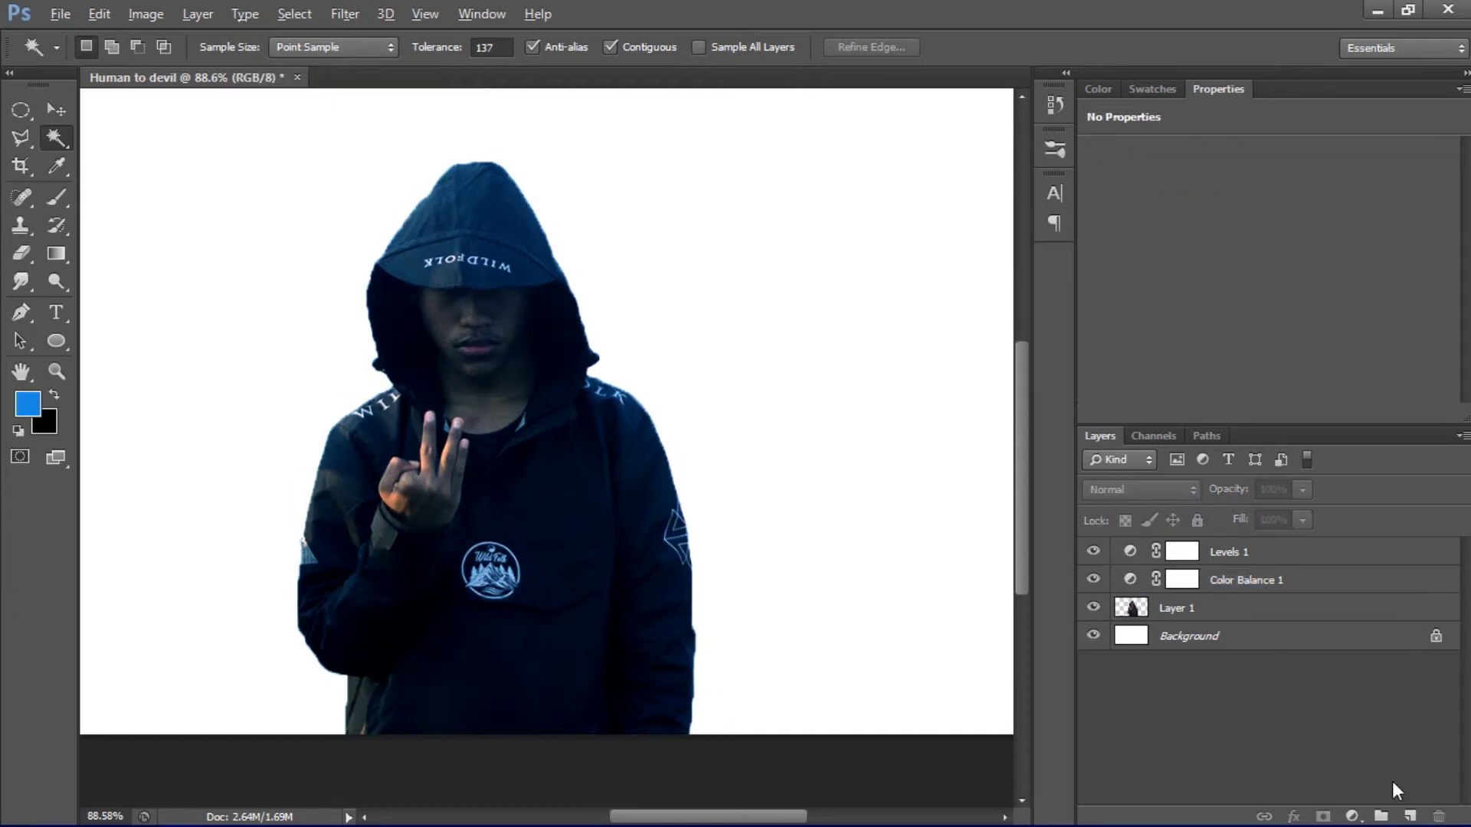
Step: Add a vector mask to the Color Balance layer and invert its layer mask to black
left_click(1199, 579)
left_click(1128, 118)
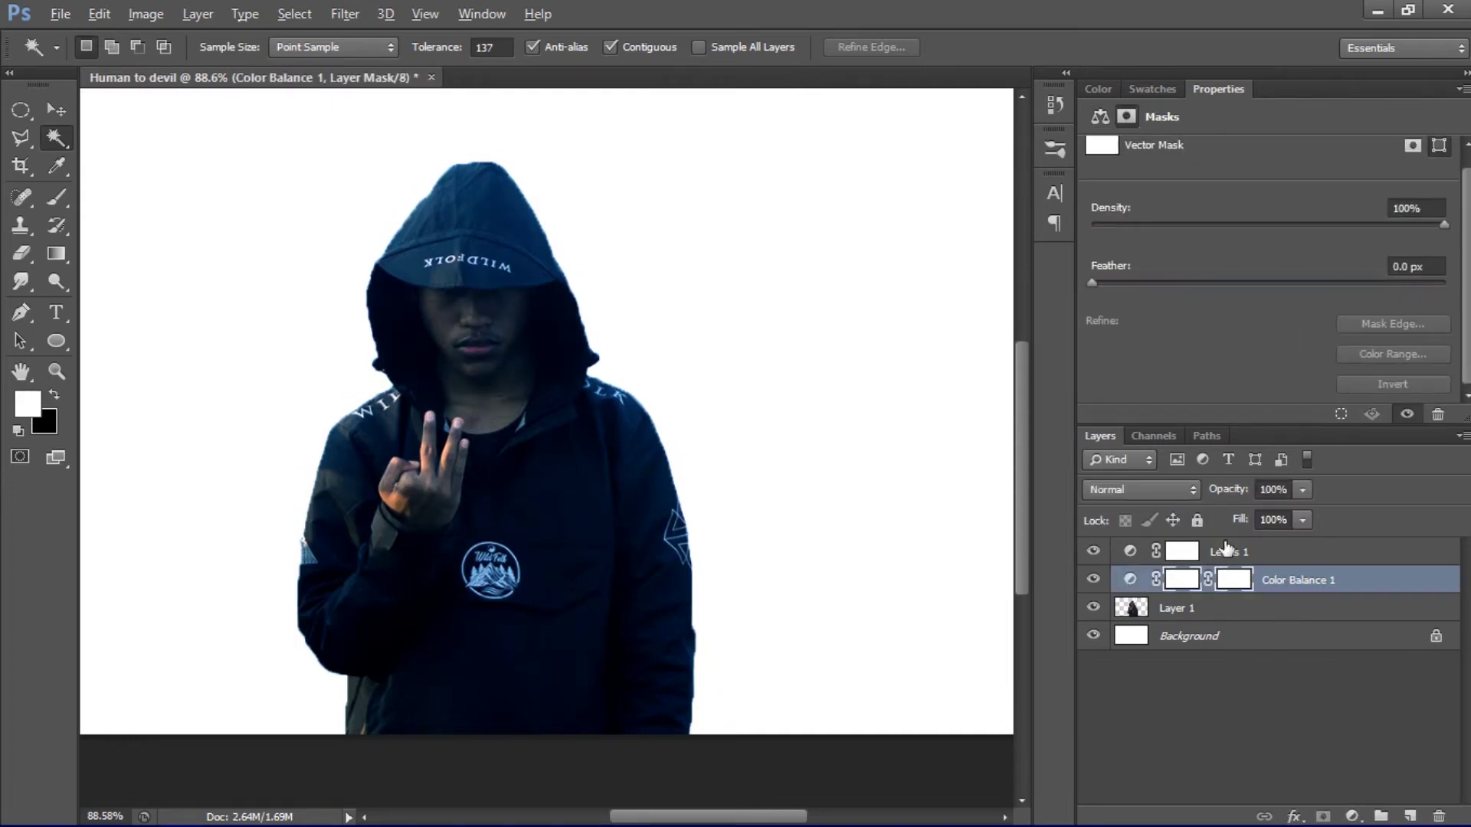
left_click(1370, 385)
scroll(698, 414, "down", 3)
right_click(699, 421)
left_click(335, 6)
left_click(1229, 679)
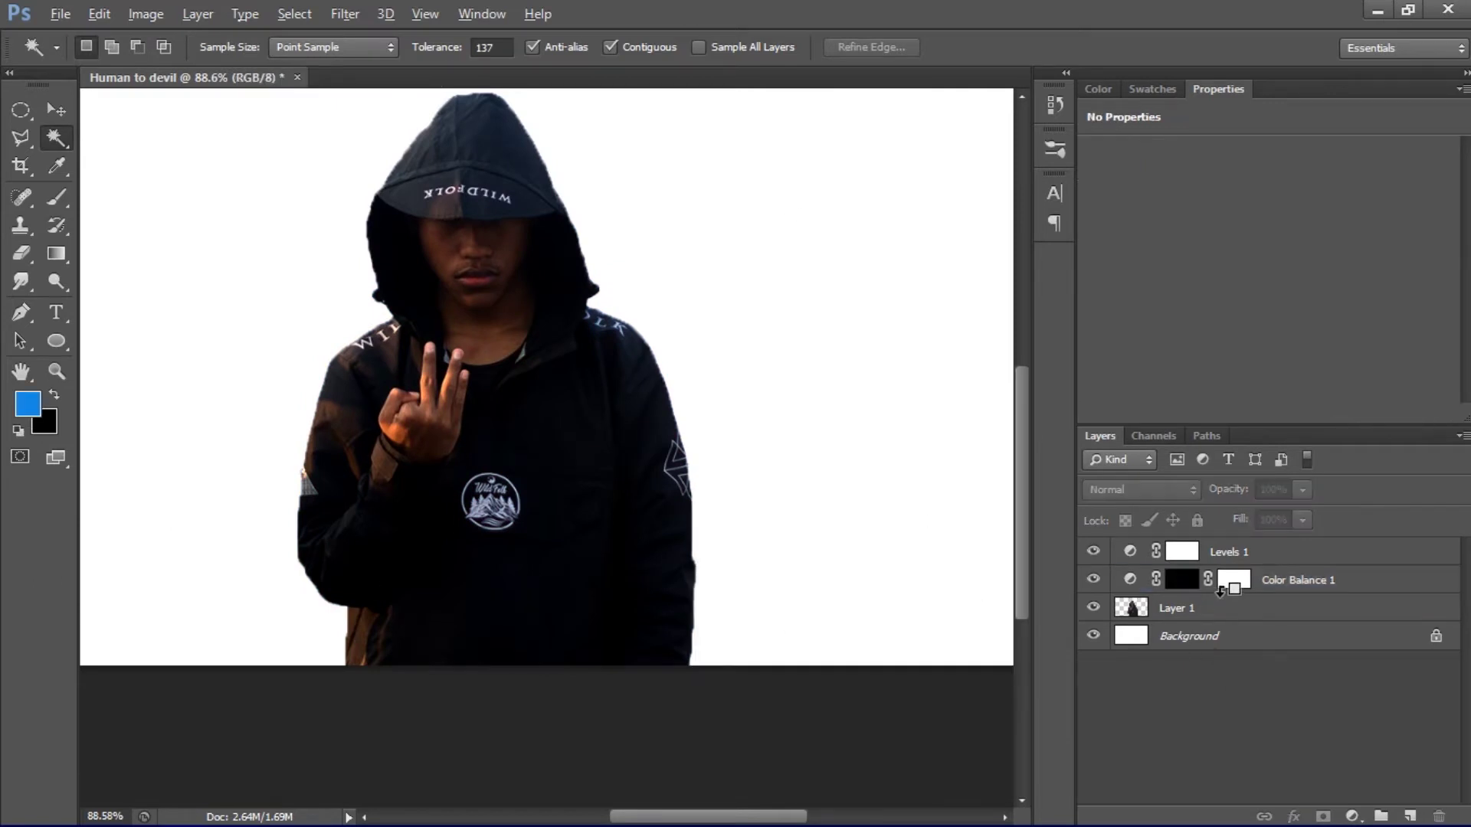
Step: Clip both adjustment layers to the man's layer, add a new clipped layer on top and try a blue brush stroke
left_click(1410, 814)
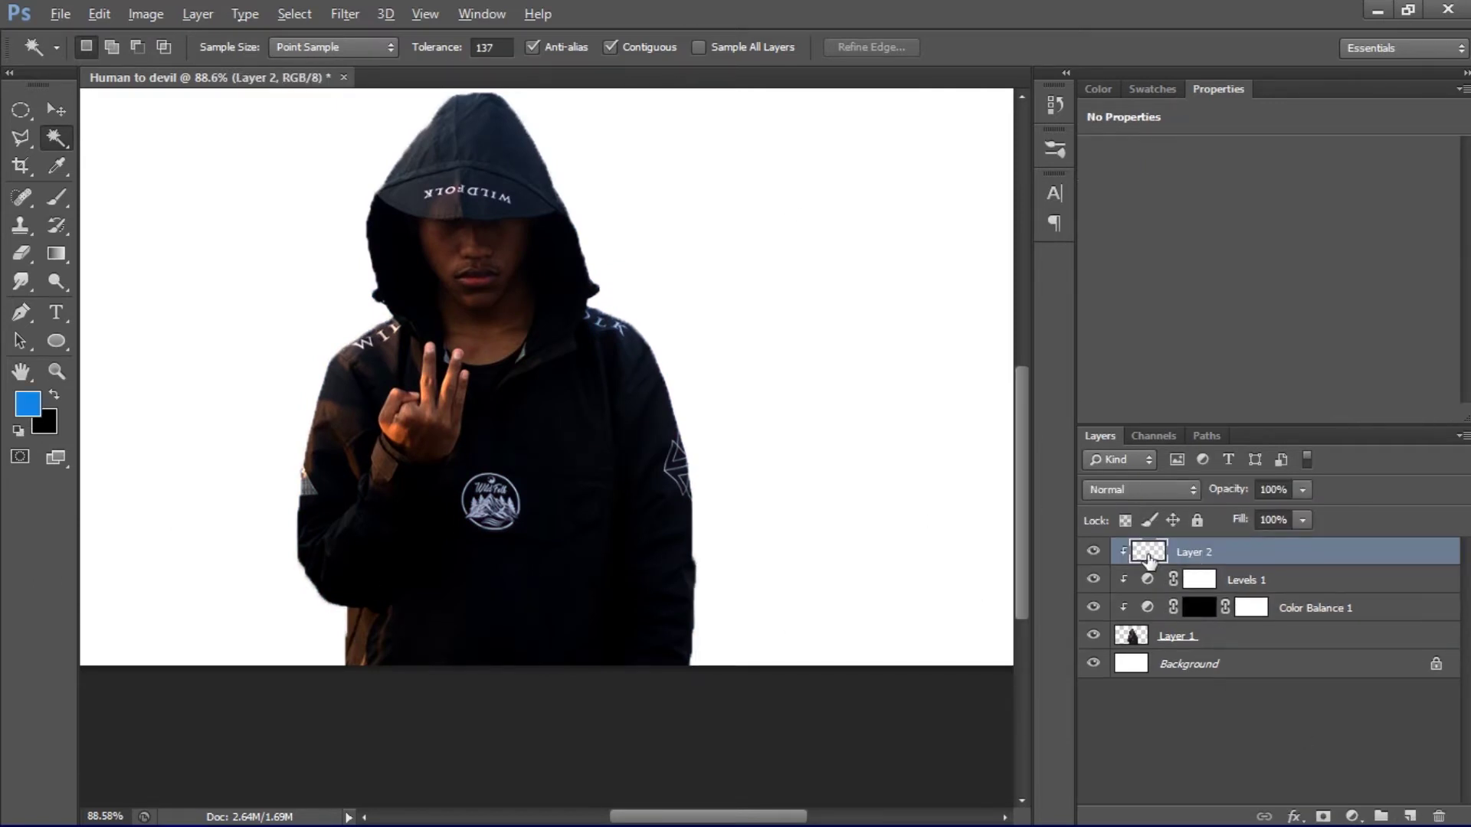
scroll(524, 397, "up", 8)
key("b")
mouse_move(457, 601)
left_mouse_down()
mouse_move(519, 564)
mouse_move(665, 567)
left_mouse_up()
key("ctrl+z")
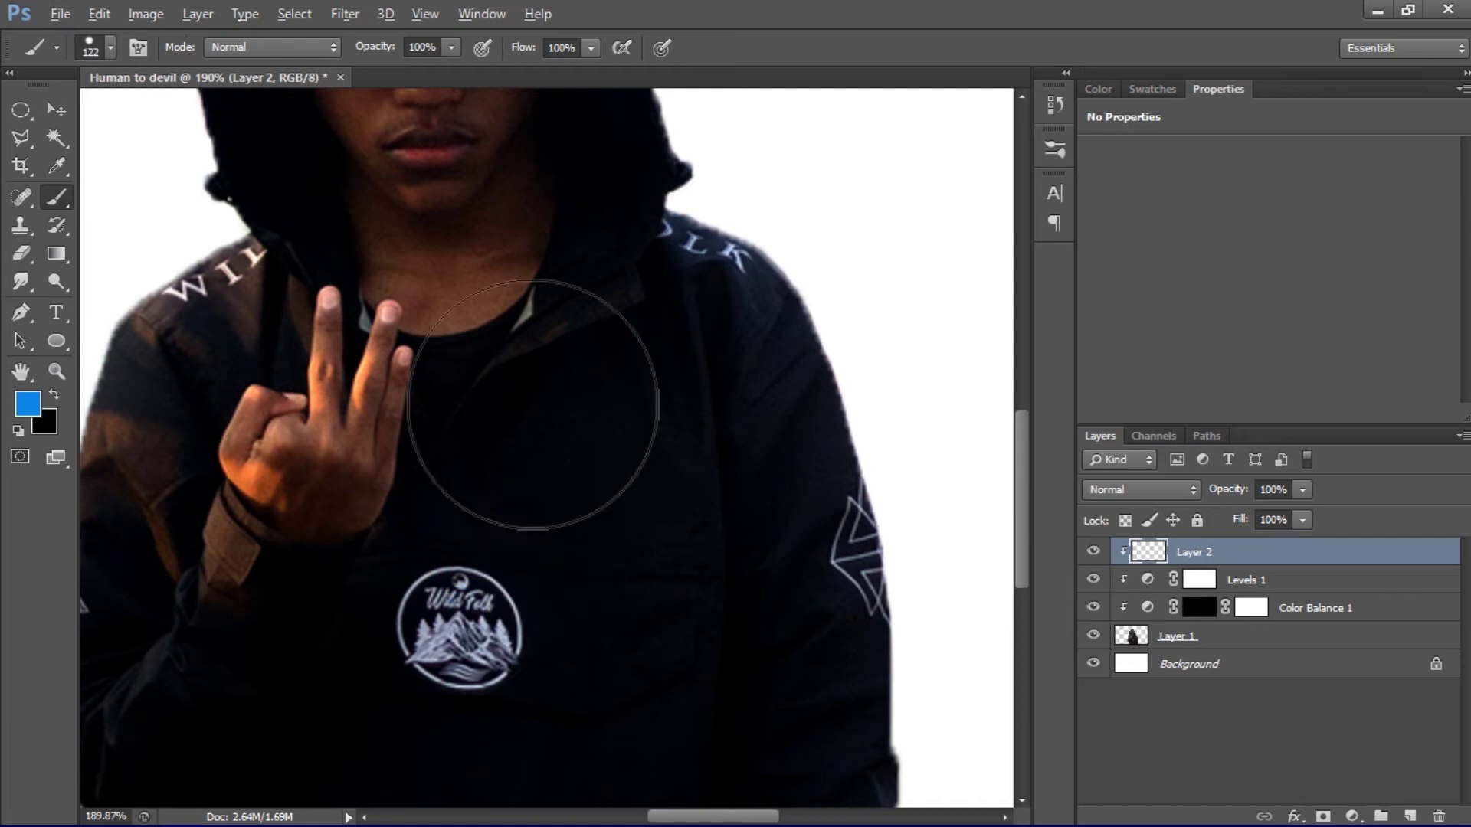
Step: Paint a large blue stroke over the jacket's chest and set the new layer's blend mode to Color Dodge
left_click_drag(515, 400, 636, 606)
left_click(1118, 490)
left_click(1131, 217)
left_click(1134, 490)
left_click(1112, 202)
Step: Extend the blue test painting across the hood and sleeve, and erase all of it from the Color Dodge layer
left_click_drag(622, 248, 306, 574)
key("e")
left_click_drag(284, 575, 507, 301)
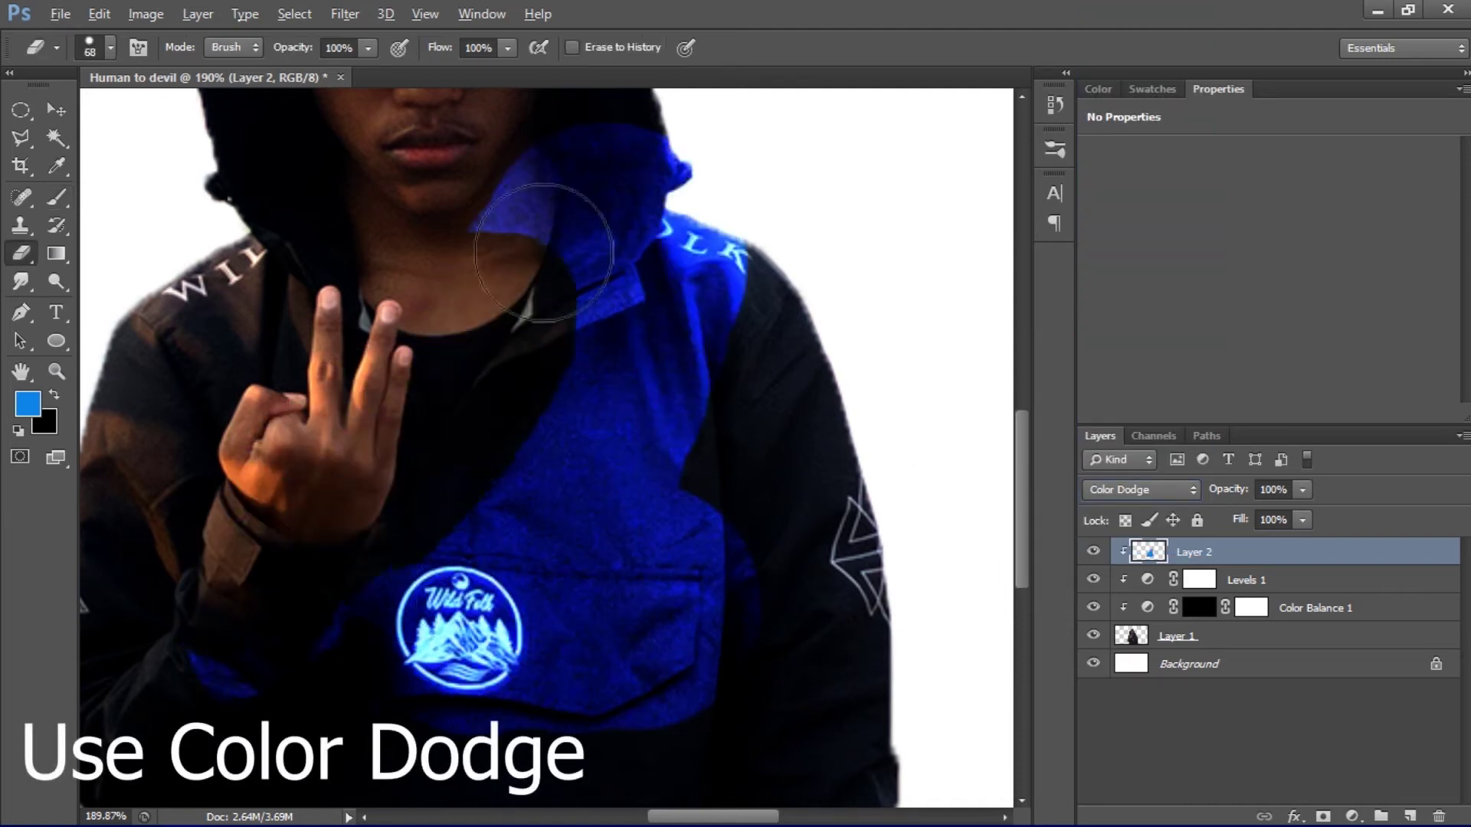
left_click_drag(623, 69, 406, 556)
Step: Trace the chest emblem's circular outline in blue with a 2 px brush and paint a straight line across its lower part
key("b")
mouse_move(571, 611)
left_mouse_down()
mouse_move(490, 624)
mouse_move(495, 594)
left_mouse_up()
scroll(485, 635, "up", 11)
scroll(491, 625, "down", 1)
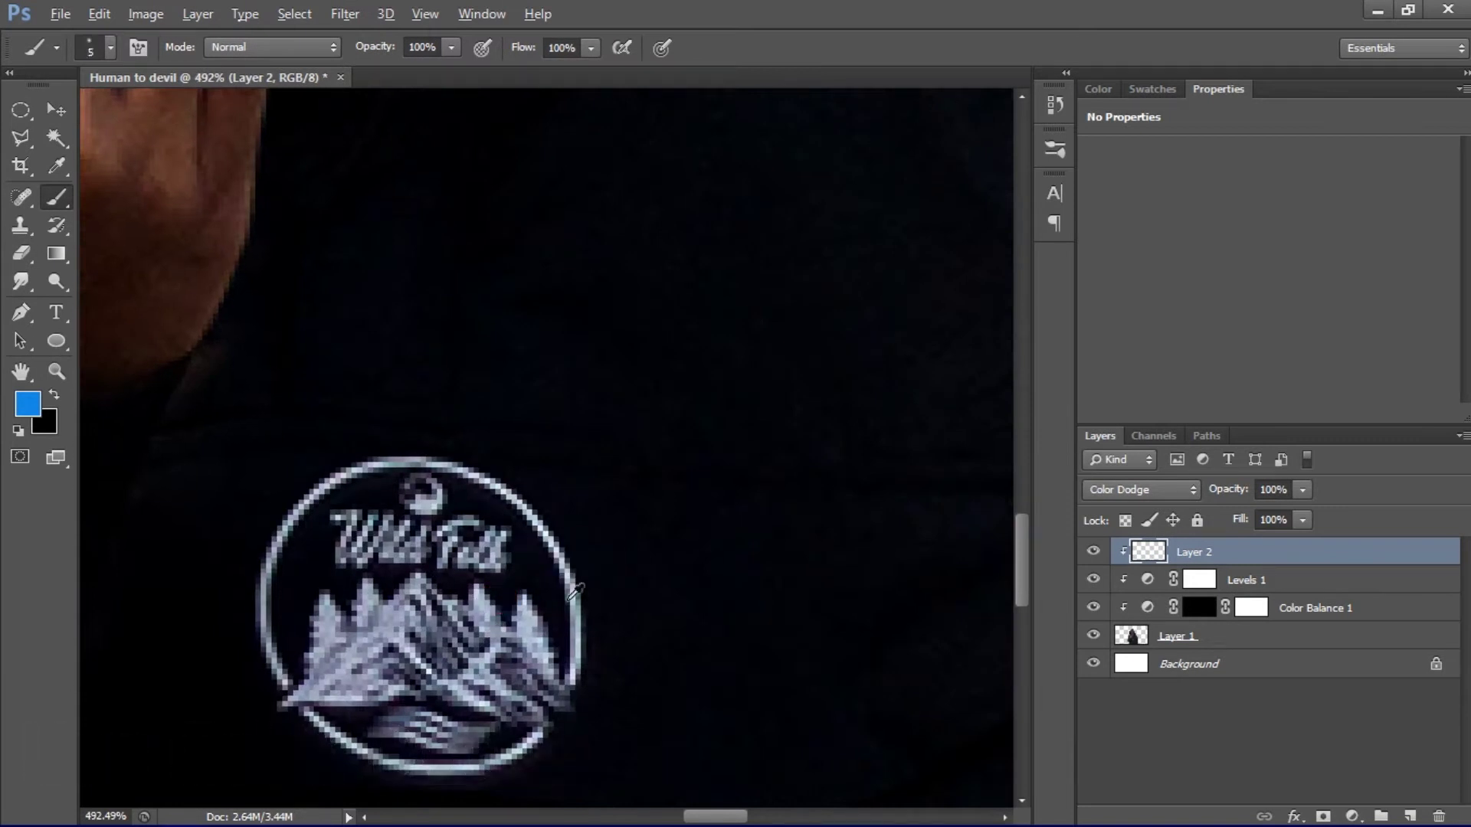
right_click(571, 620)
key("Escape")
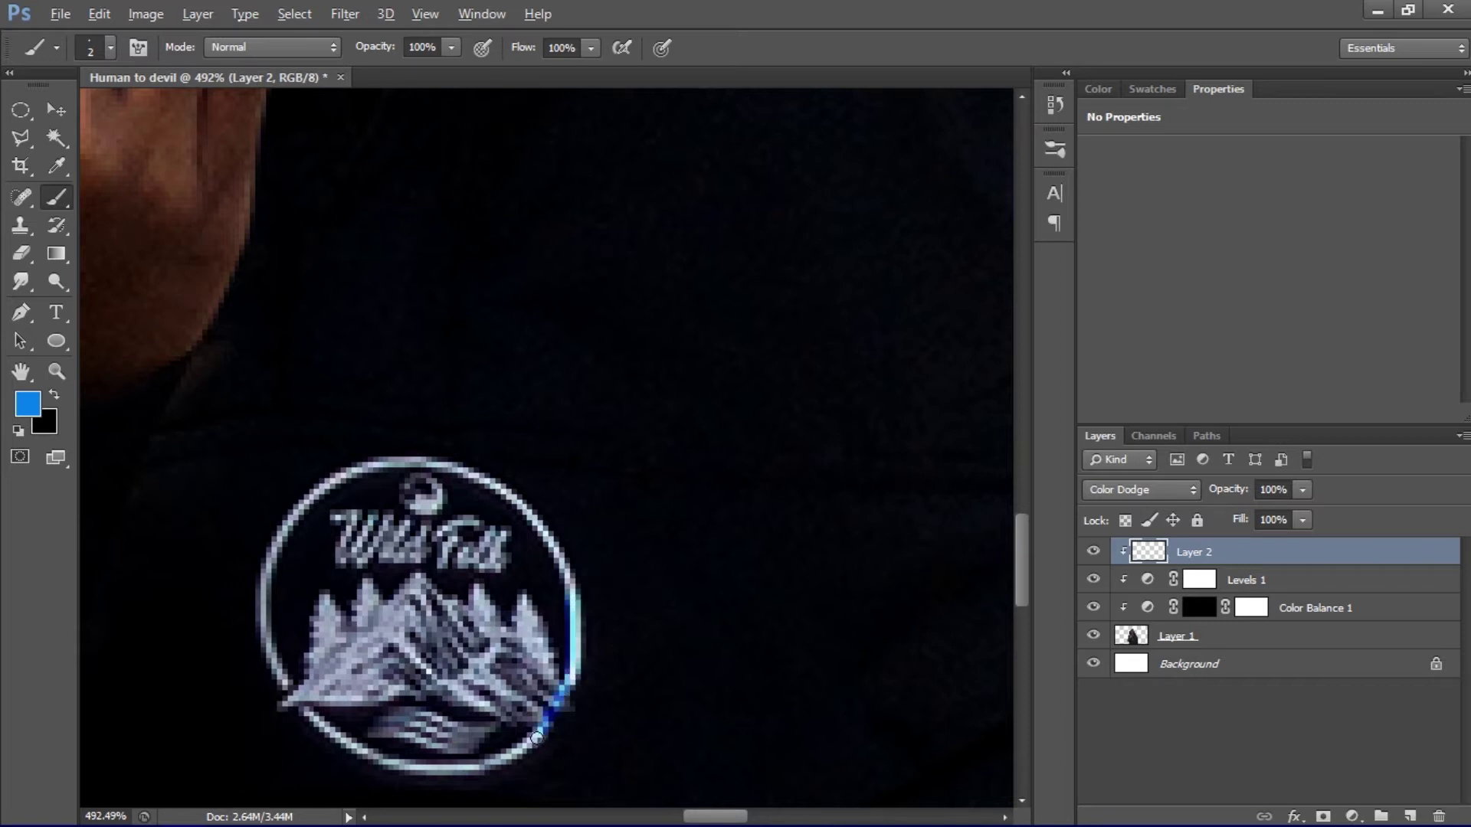
left_click_drag(396, 775, 492, 767)
scroll(376, 612, "down", 2)
mouse_move(307, 549)
left_mouse_down()
mouse_move(267, 508)
mouse_move(336, 385)
mouse_move(475, 389)
mouse_move(564, 458)
mouse_move(575, 512)
left_mouse_up()
left_click(562, 612)
left_click(291, 613, "shift")
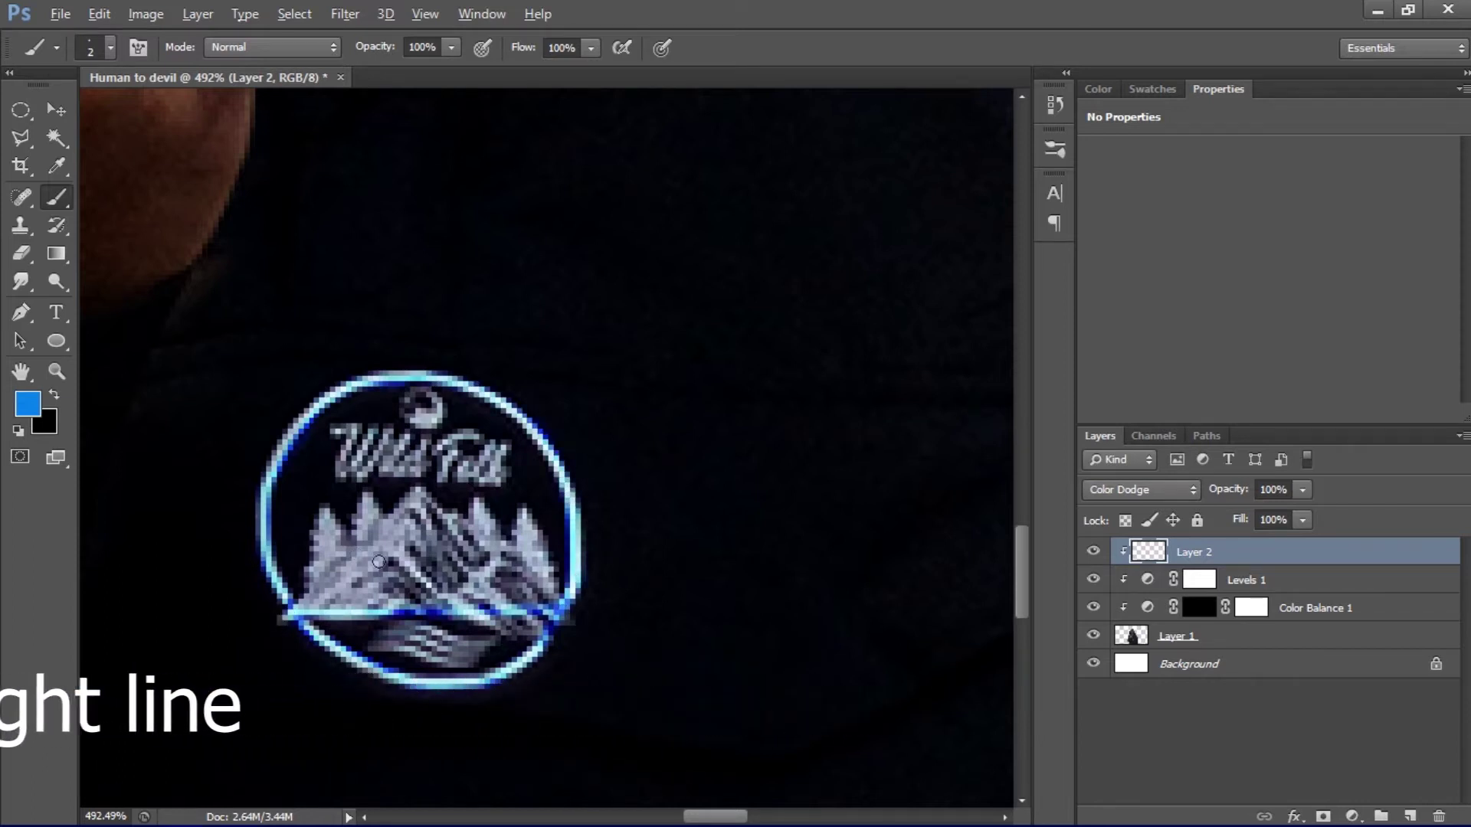
Step: Paint blue over the mountains, trees, waves and lettering inside the chest emblem
left_click(410, 513)
left_click(363, 588, "shift")
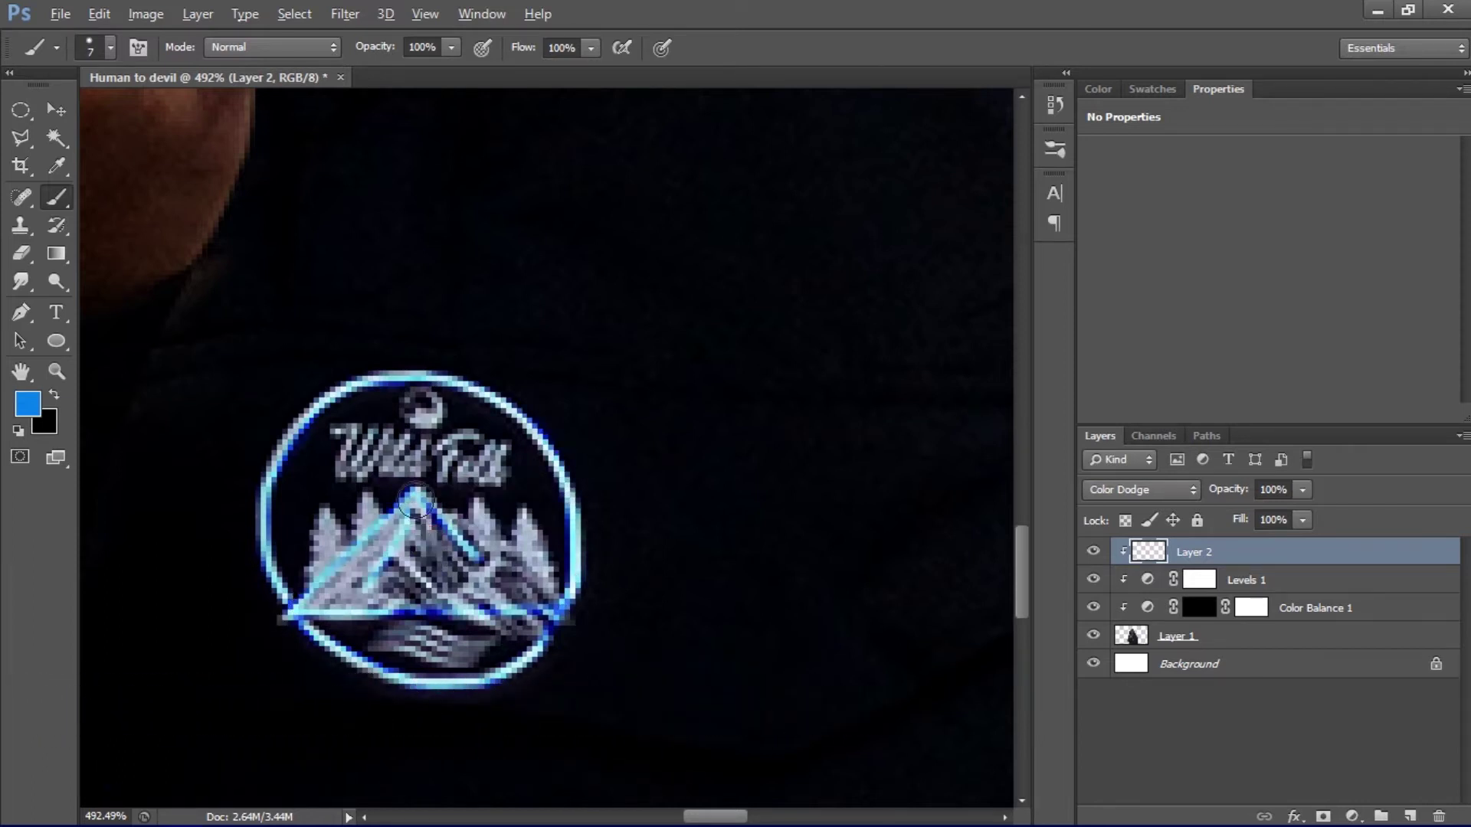
mouse_move(416, 504)
left_mouse_down()
mouse_move(487, 577)
mouse_move(402, 541)
mouse_move(344, 590)
left_mouse_up()
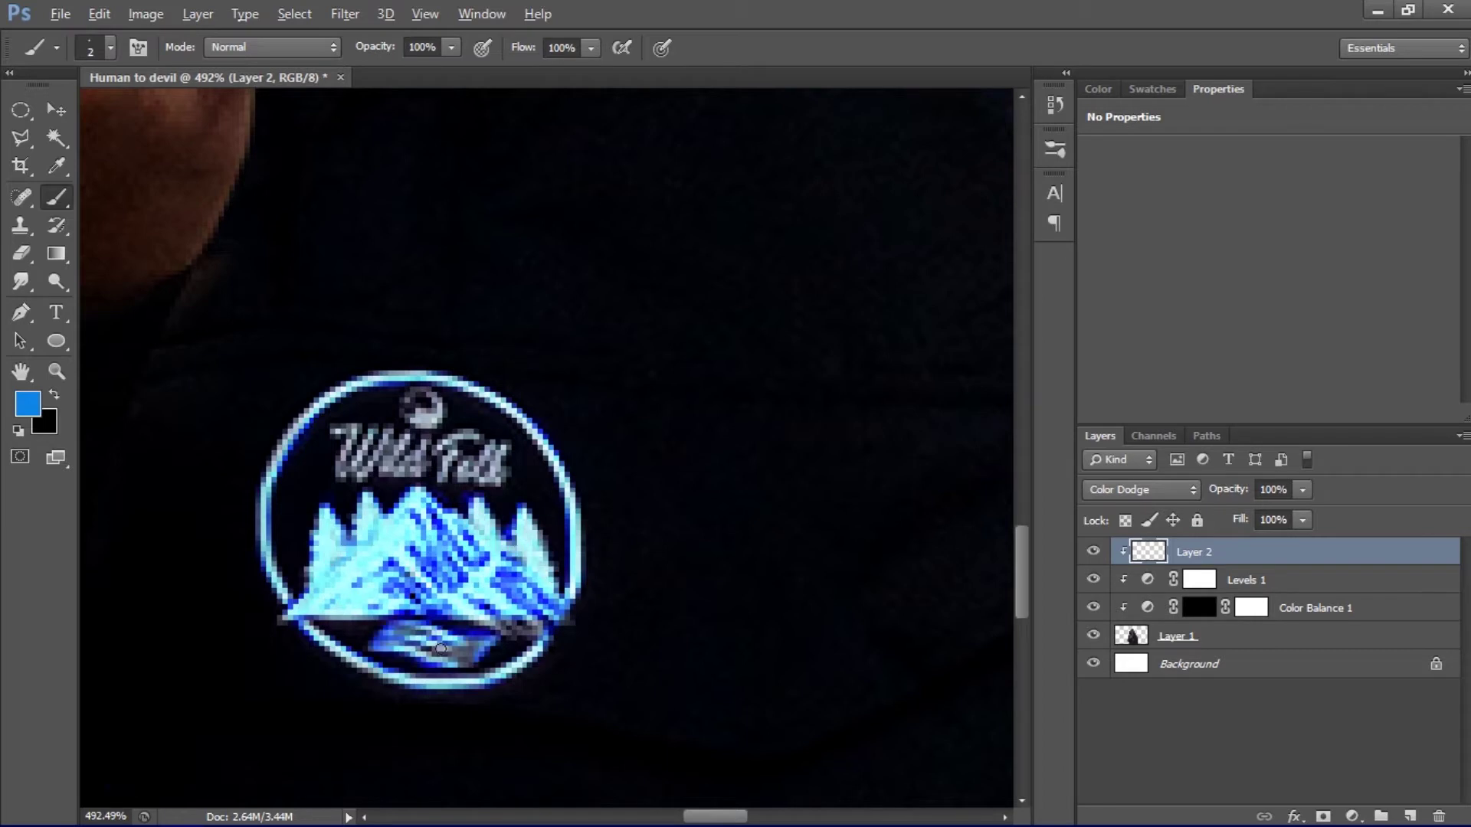
left_click_drag(441, 648, 536, 632)
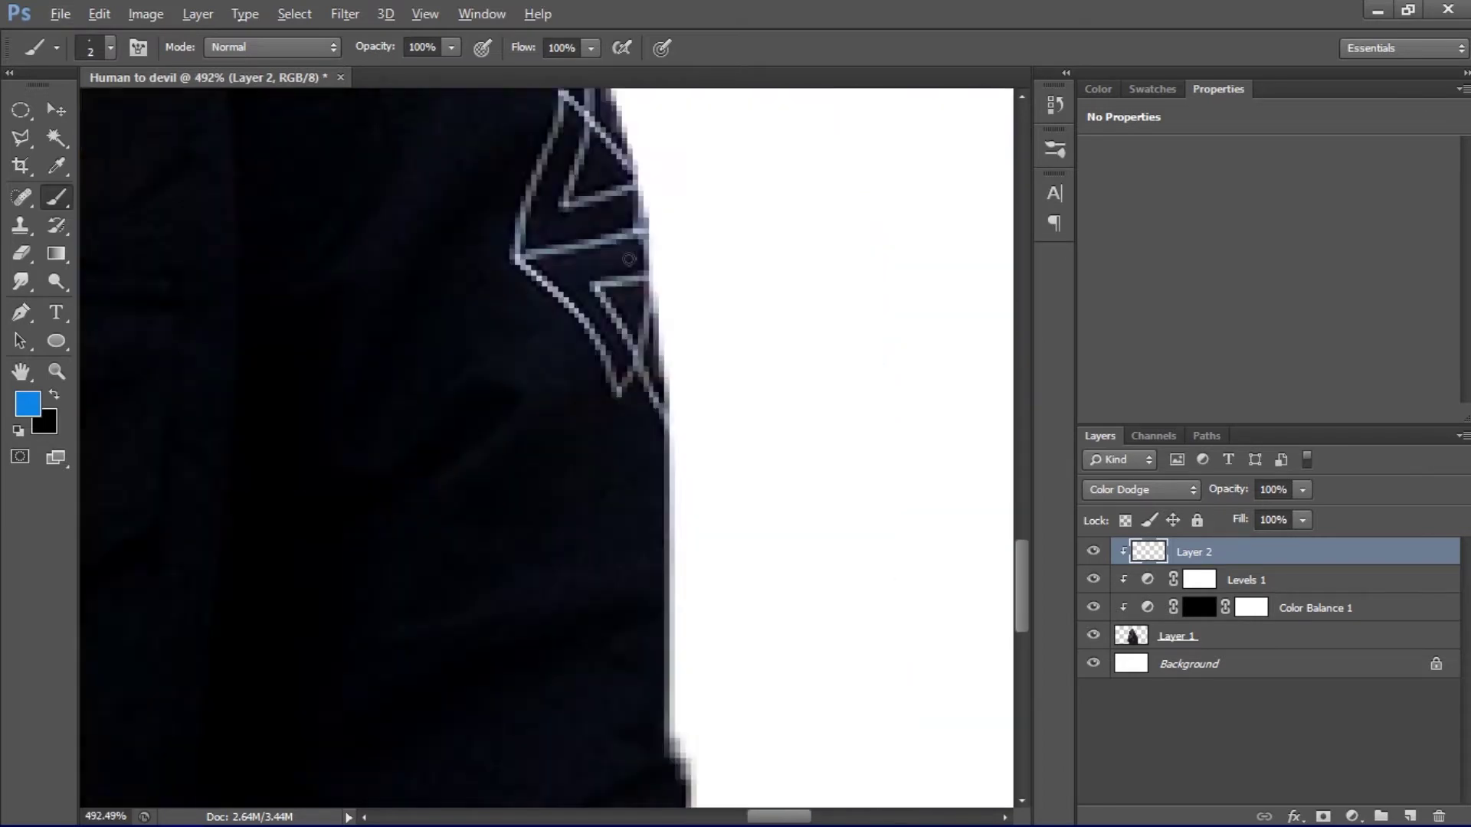
Step: Paint blue over the sleeve graphics, the shoulder lettering, the collar accents and the WILDFOLK lettering on the cap
left_click_drag(595, 196, 569, 364)
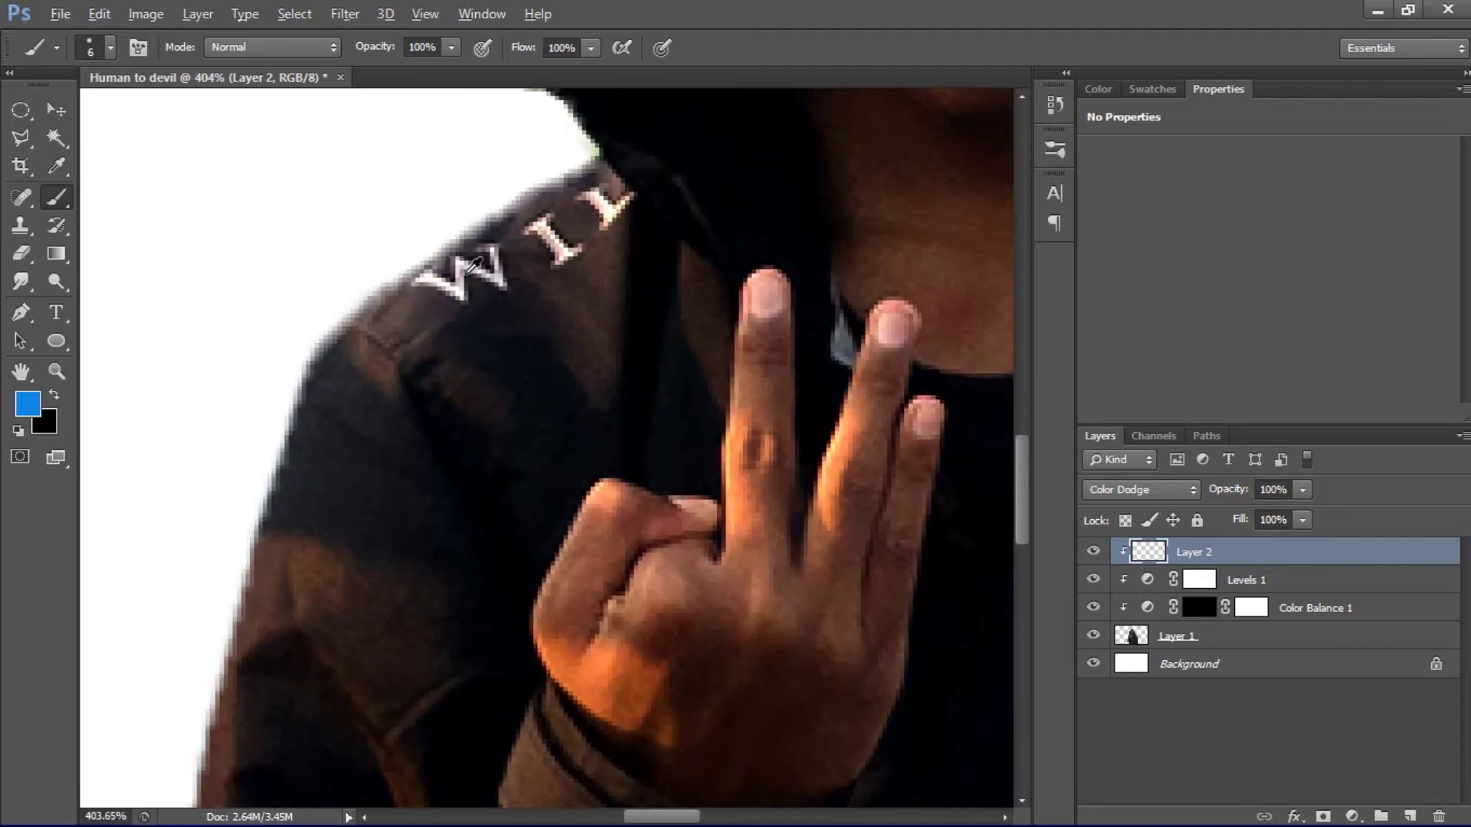
left_click_drag(441, 284, 536, 229)
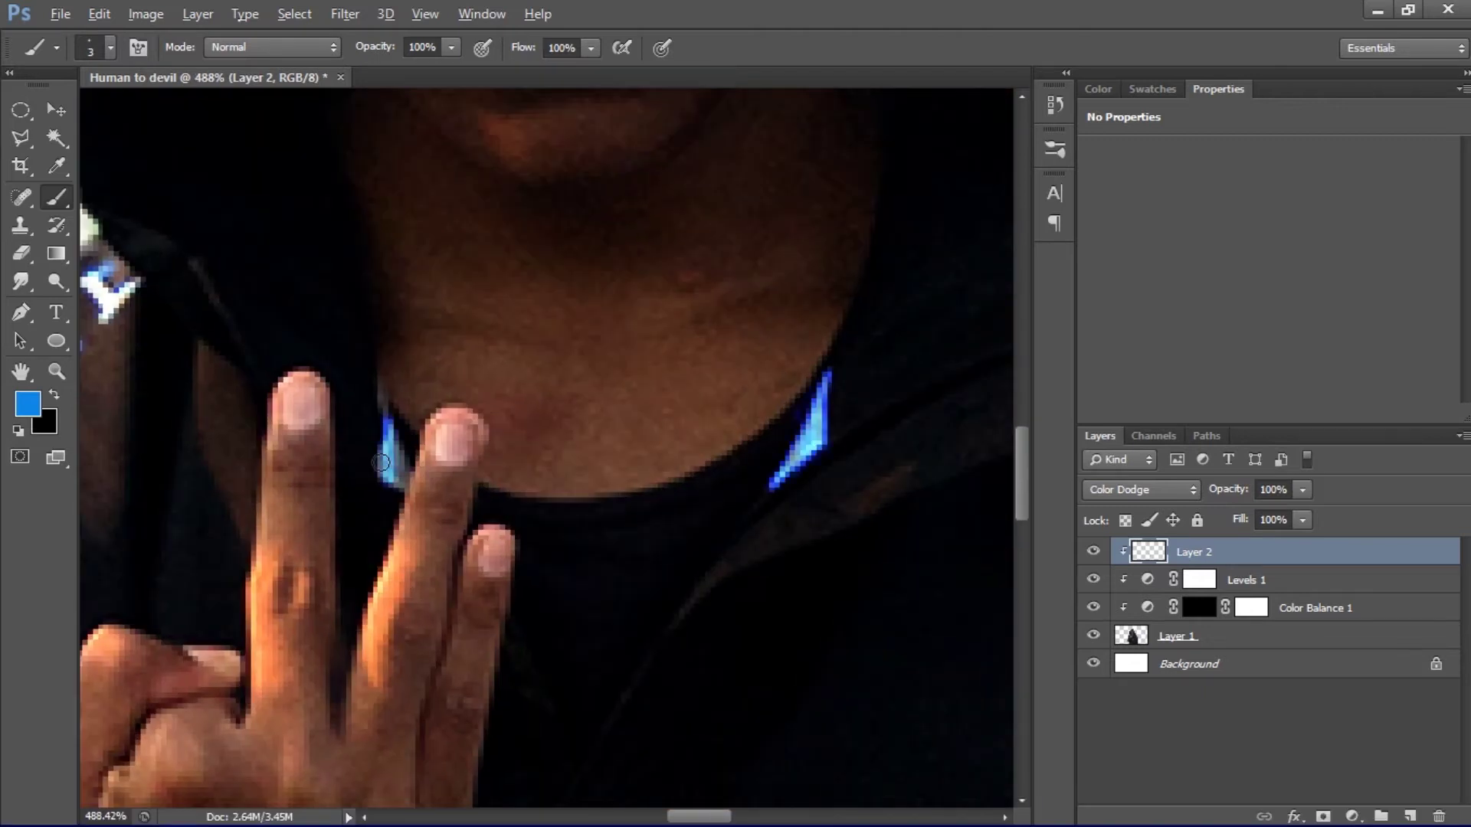
left_click_drag(711, 407, 724, 448)
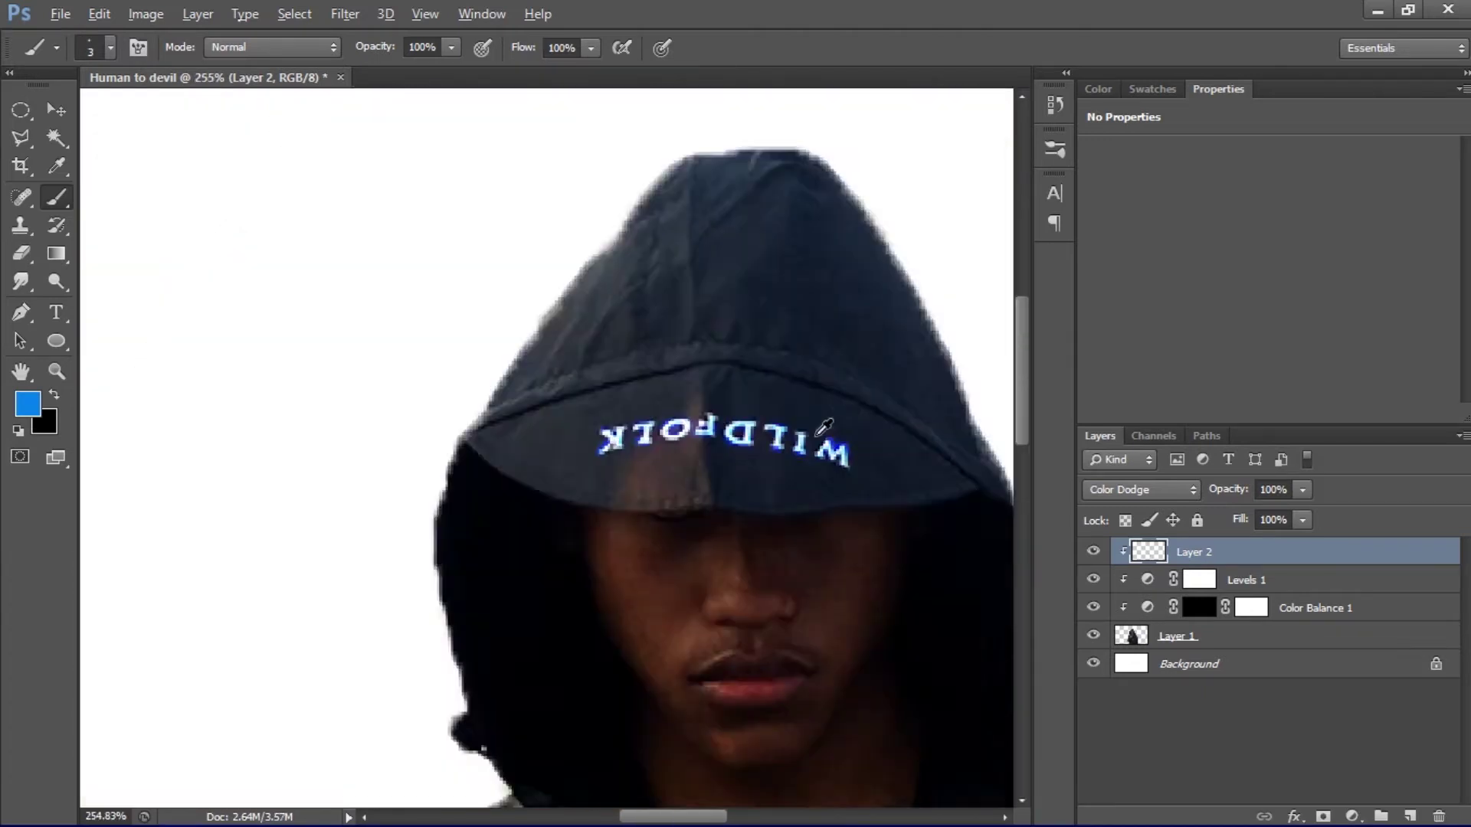
Step: Paint a soft blue glow around the chest emblem, collar, shoulders, sleeve graphics and cap at 62% opacity and 37% flow
left_click_drag(789, 659, 774, 615)
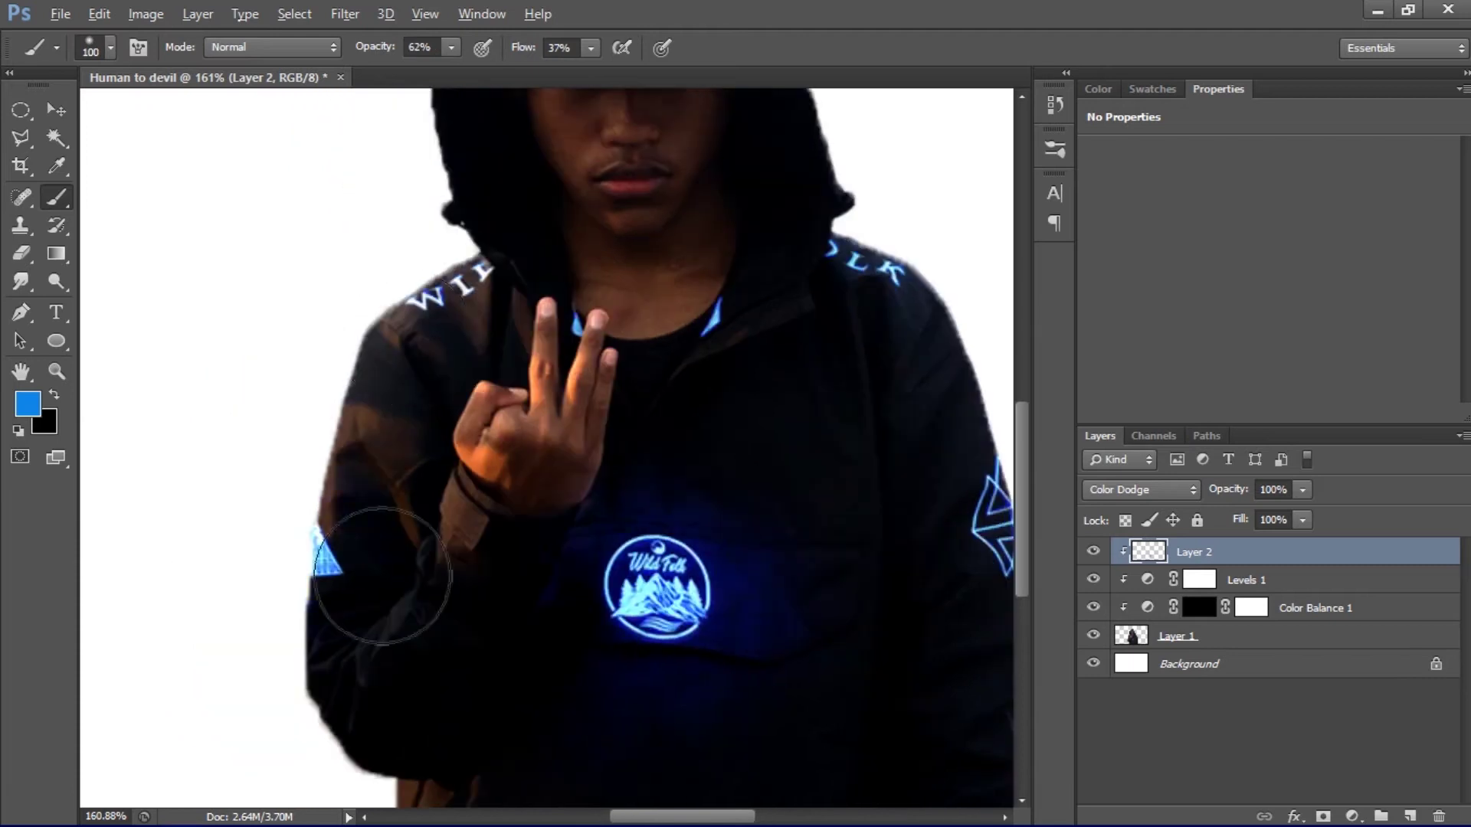
left_click_drag(729, 312, 716, 318)
scroll(613, 329, "right", 2)
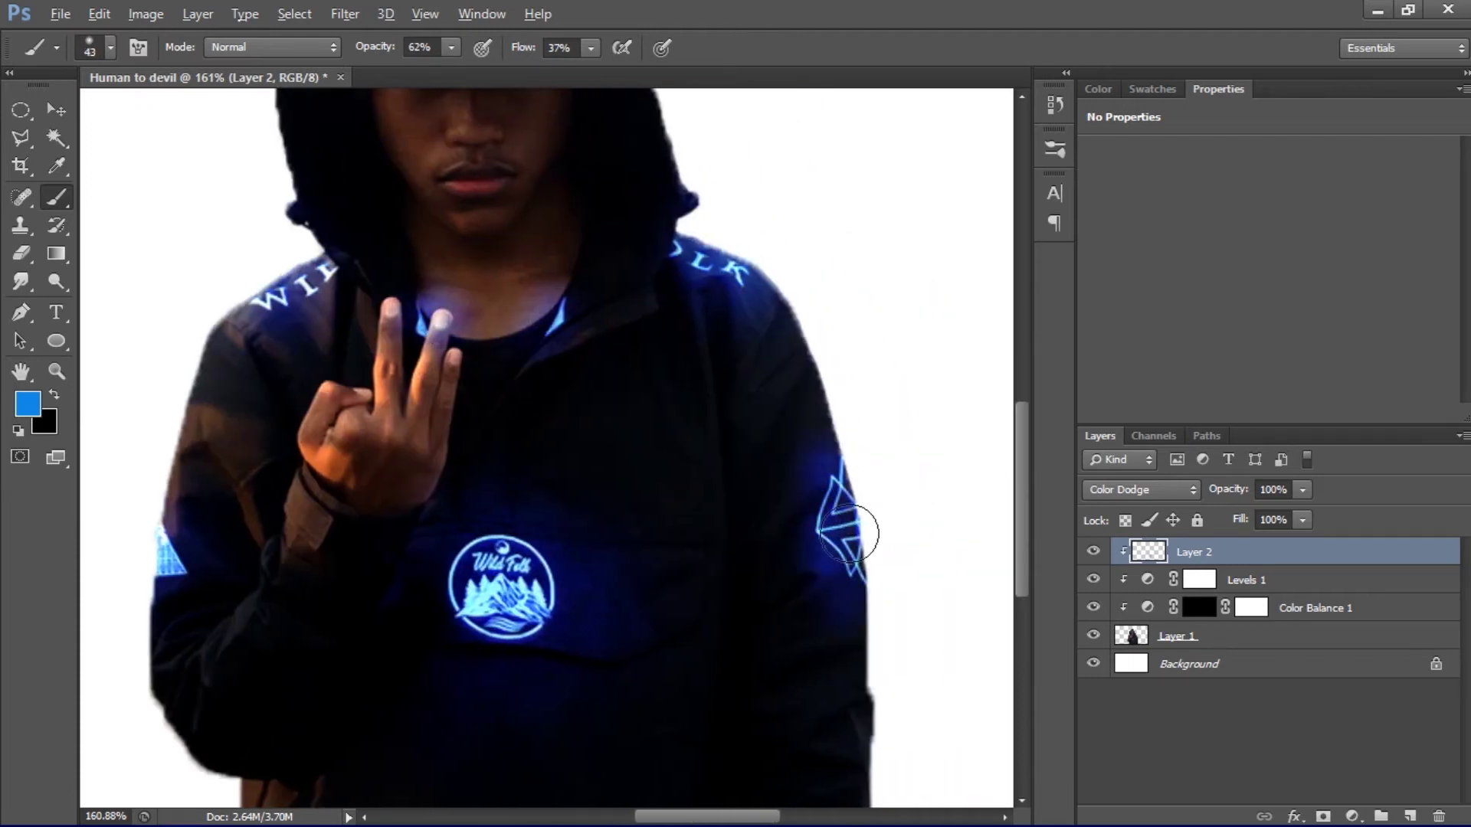
left_click_drag(847, 531, 824, 458)
scroll(820, 460, "down", 4)
left_click(256, 574)
scroll(645, 400, "down", 5)
scroll(647, 397, "up", 4)
left_click_drag(481, 249, 567, 249)
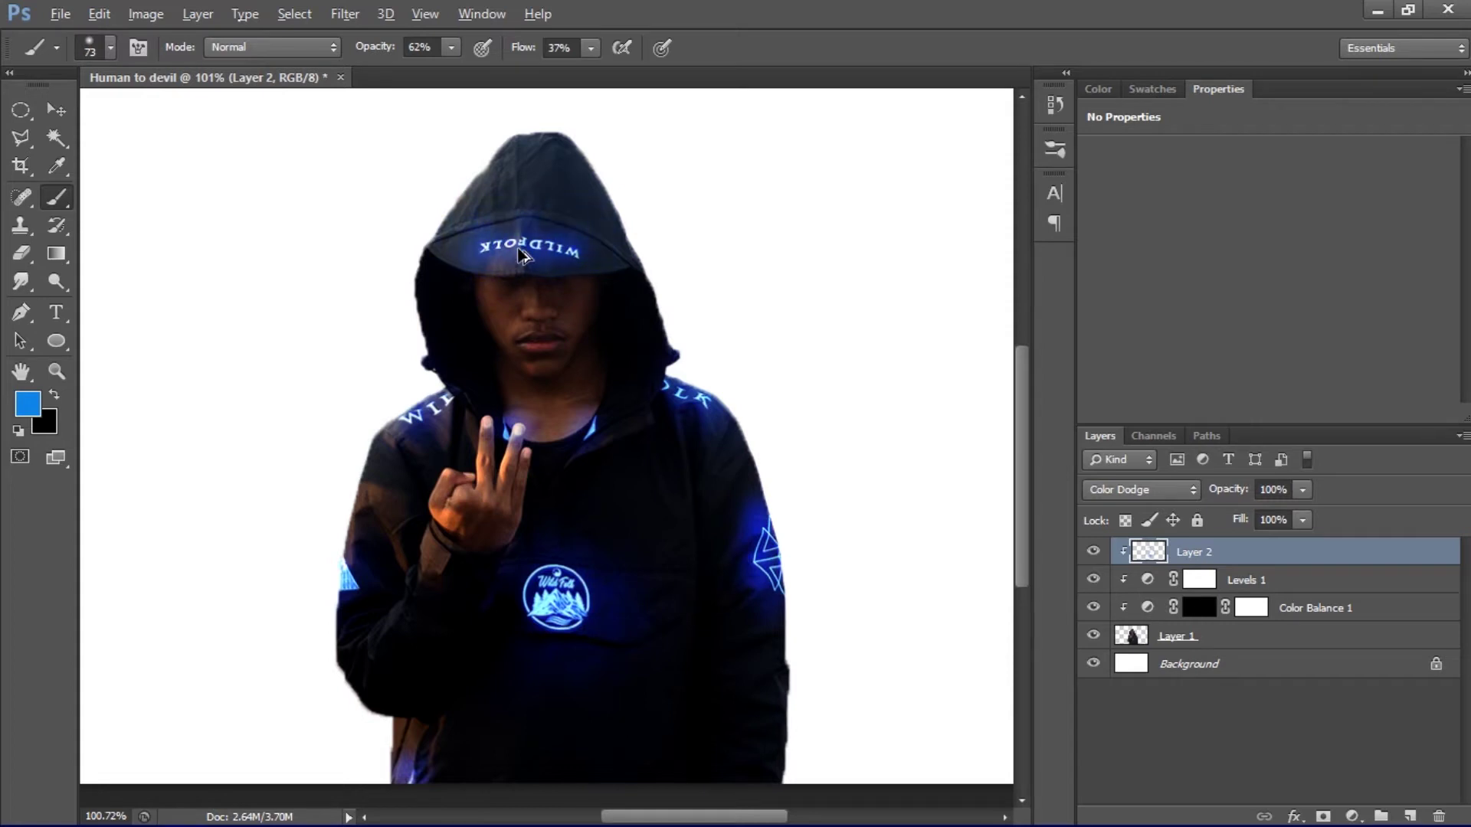
Step: Erase the blue glow spilling onto the raised fingers
scroll(535, 375, "down", 2)
scroll(544, 322, "up", 13)
left_click_drag(493, 302, 326, 324)
key("e")
left_click_drag(445, 314, 420, 315)
scroll(420, 396, "down", 16)
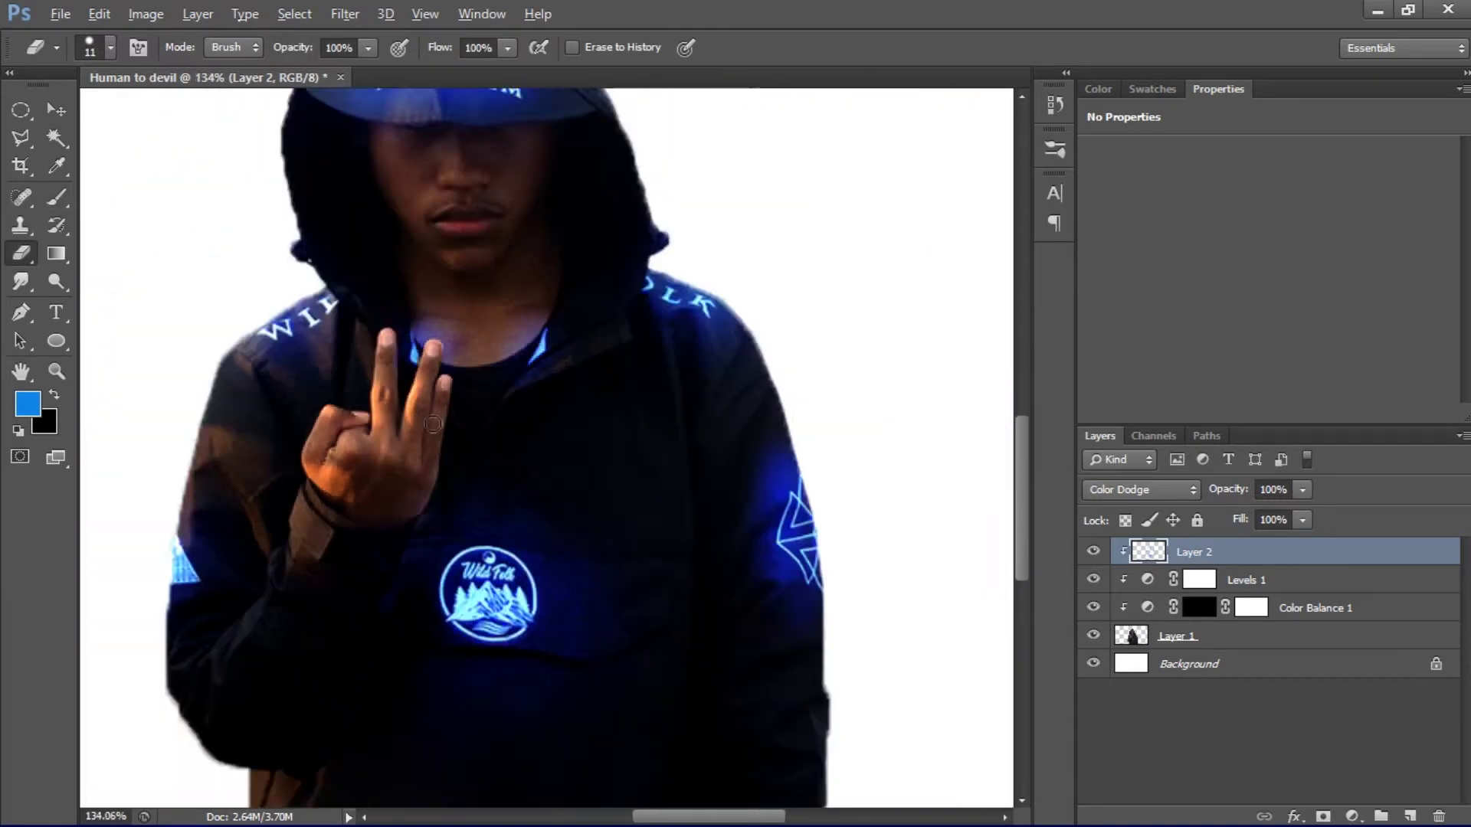
left_click(61, 14)
left_click(85, 368)
double_click(936, 411)
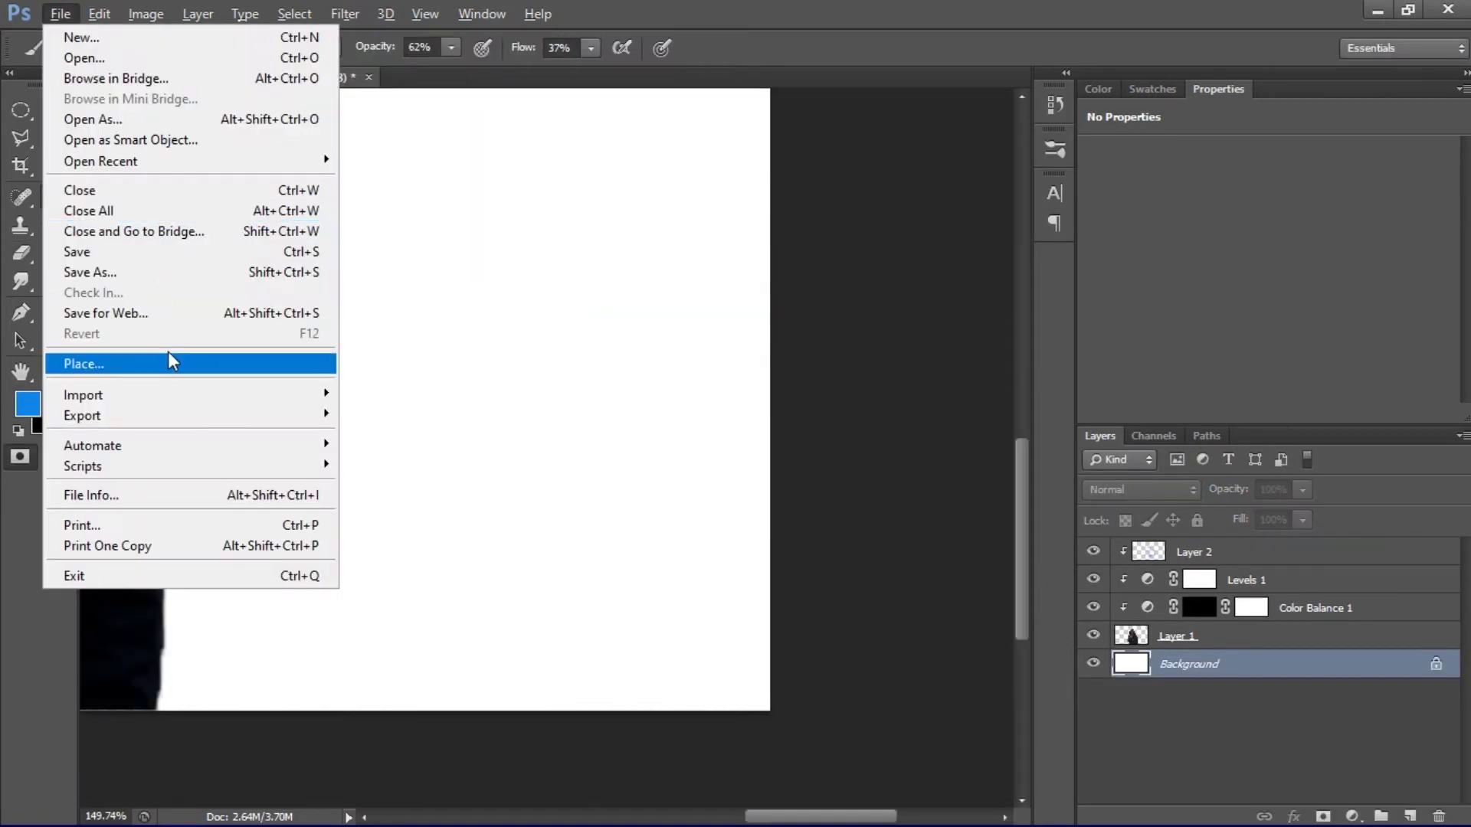
Step: Place the photo of the spread-winged bird directly above the Background layer, scaled and centred so its wings extend behind the man's shoulders
left_click(84, 362)
double_click(935, 406)
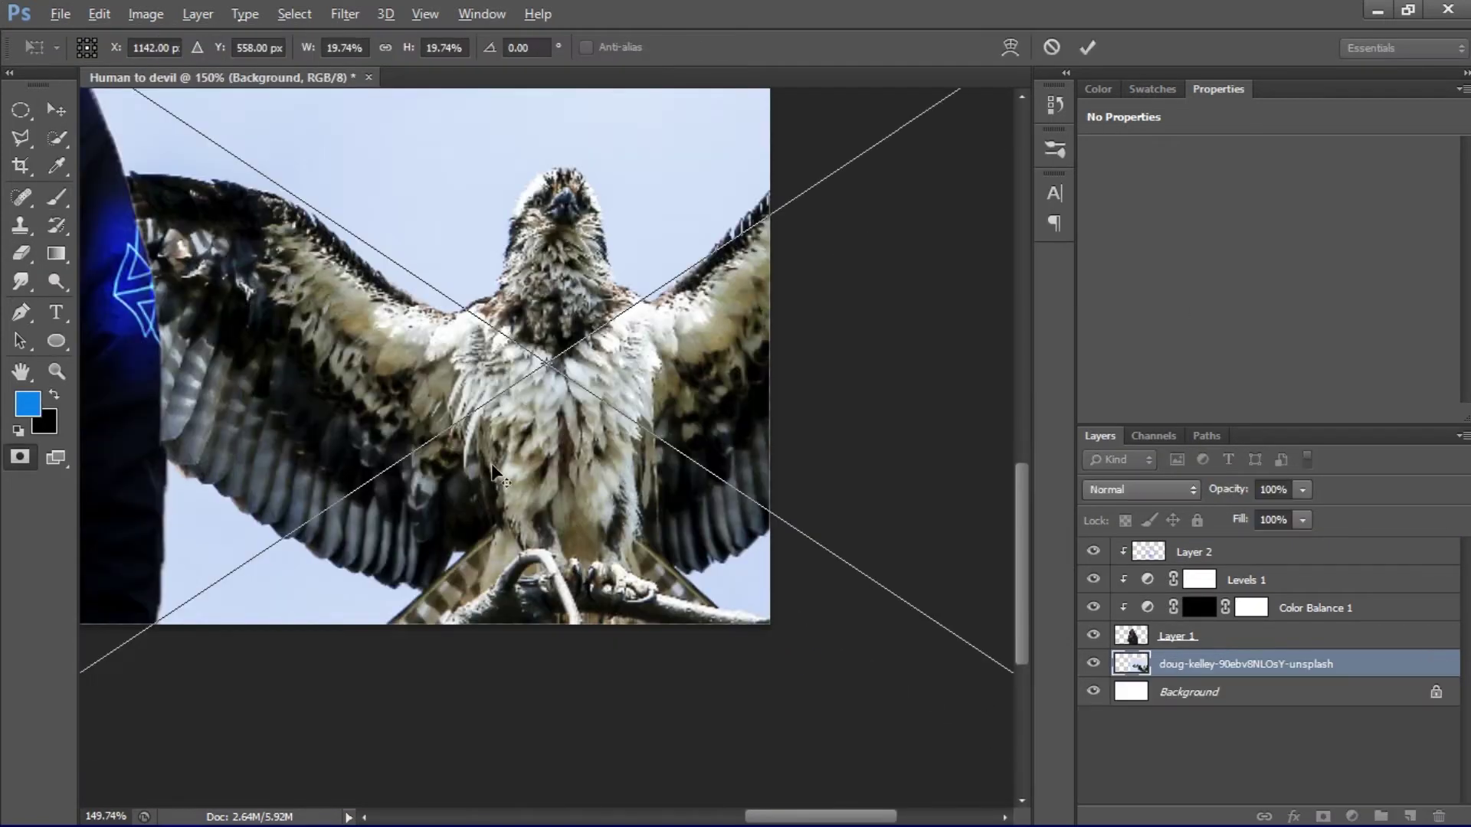
scroll(745, 540, "down", 15)
left_click_drag(745, 541, 604, 514)
left_click_drag(719, 591, 914, 721)
left_click_drag(694, 568, 605, 489)
left_click_drag(829, 642, 872, 670)
left_click_drag(668, 561, 646, 555)
left_click_drag(849, 665, 816, 640)
left_click_drag(670, 490, 664, 481)
scroll(593, 531, "up", 7)
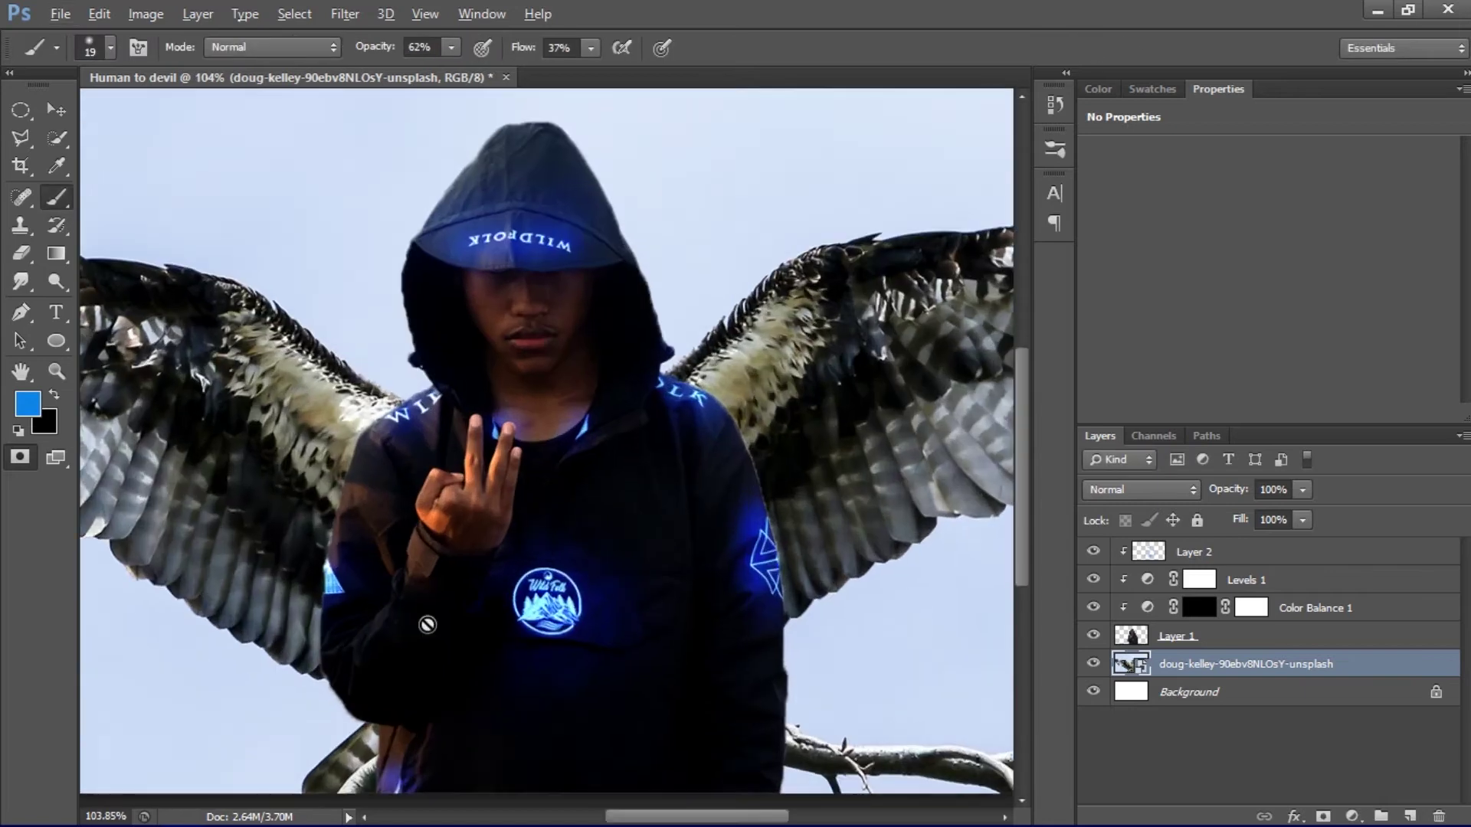
Step: Select both wings with Quick Selection, refine the selection edge, and isolate them on their own layer without the sky and branch
key("e")
left_click(194, 675)
left_click(696, 341)
scroll(490, 659, "down", 3)
scroll(472, 681, "left", 3)
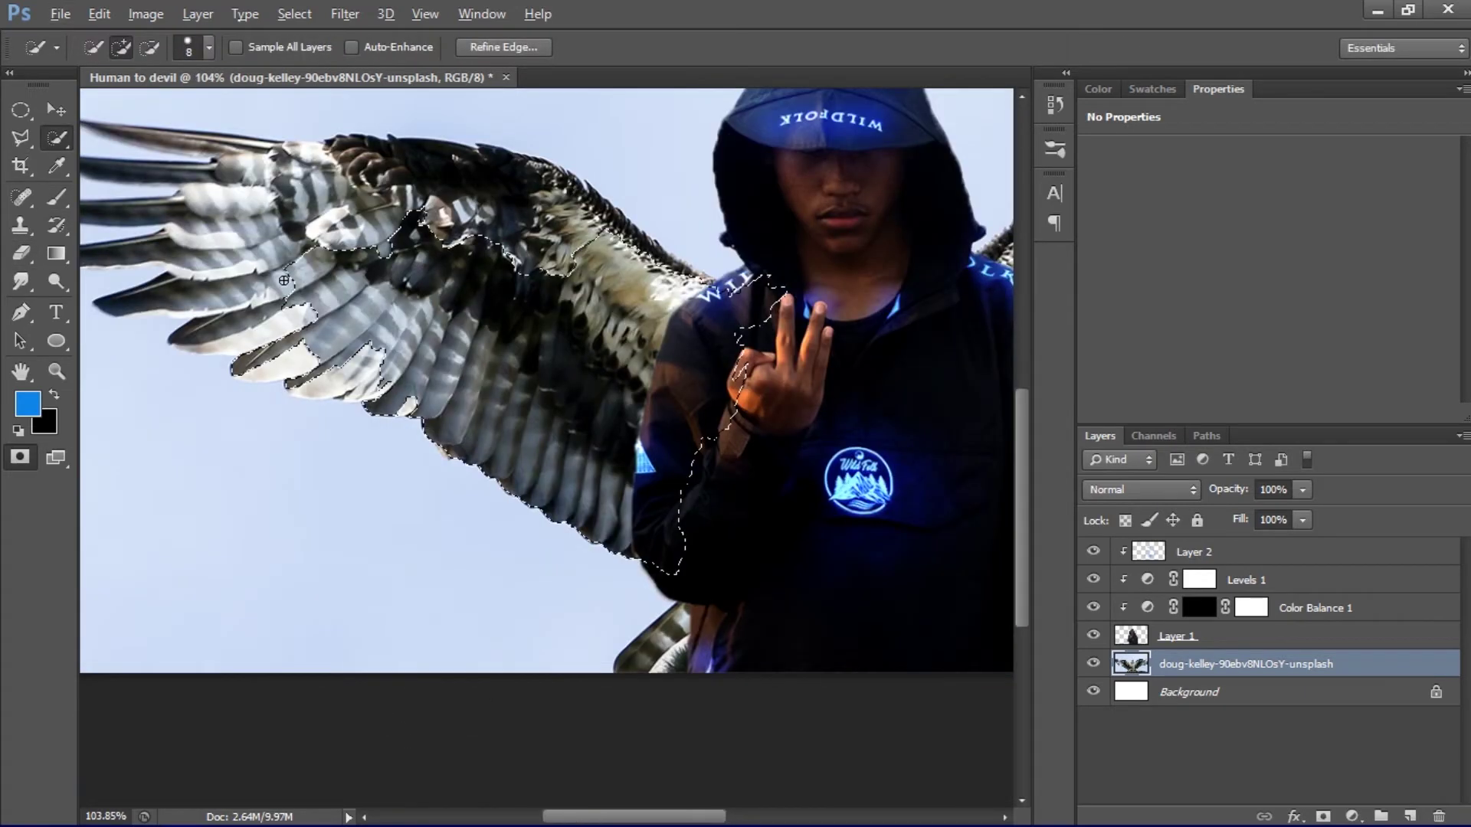
left_click_drag(115, 123, 285, 220)
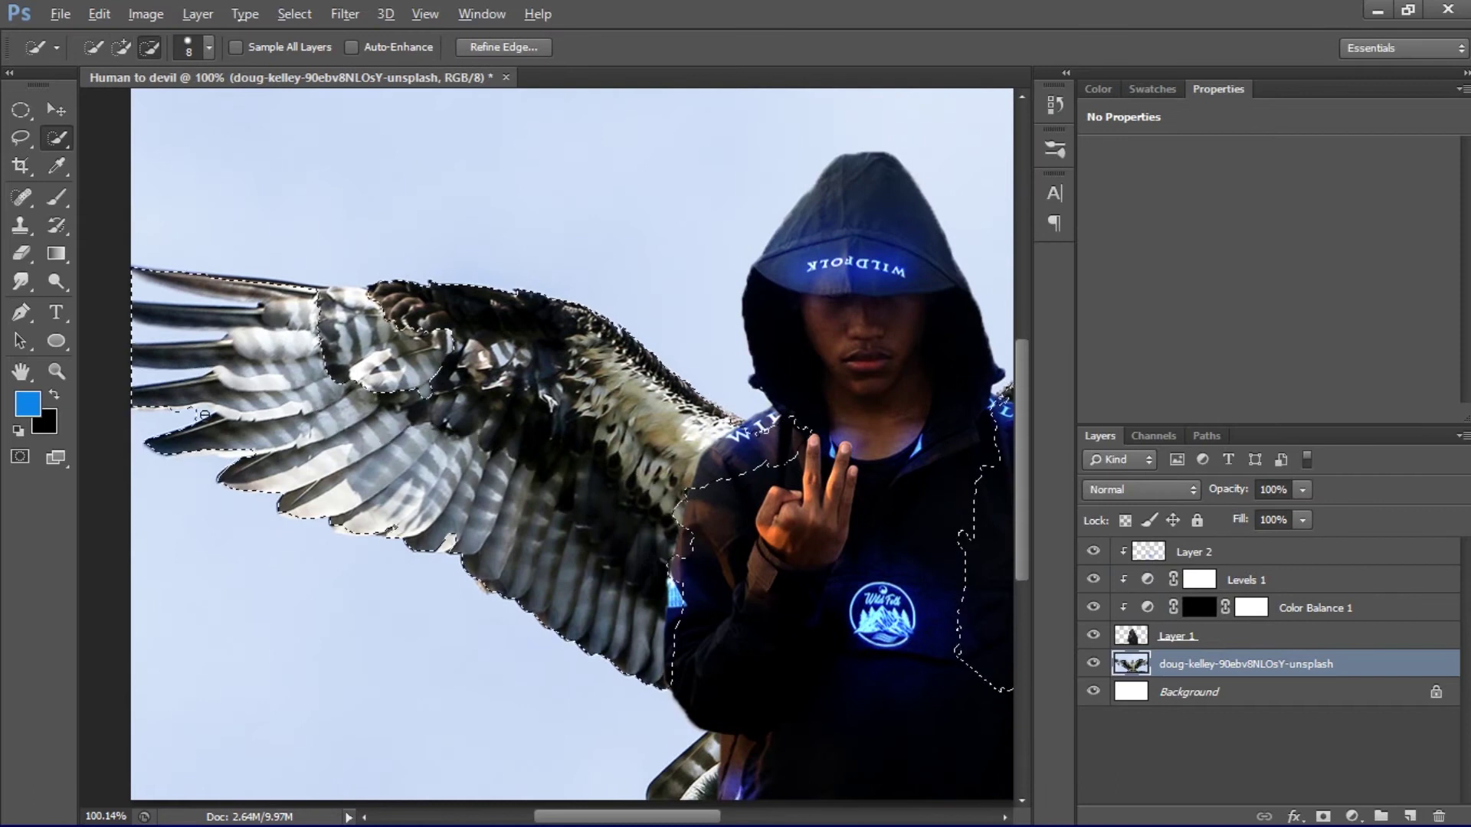
key("ctrl+alt+r")
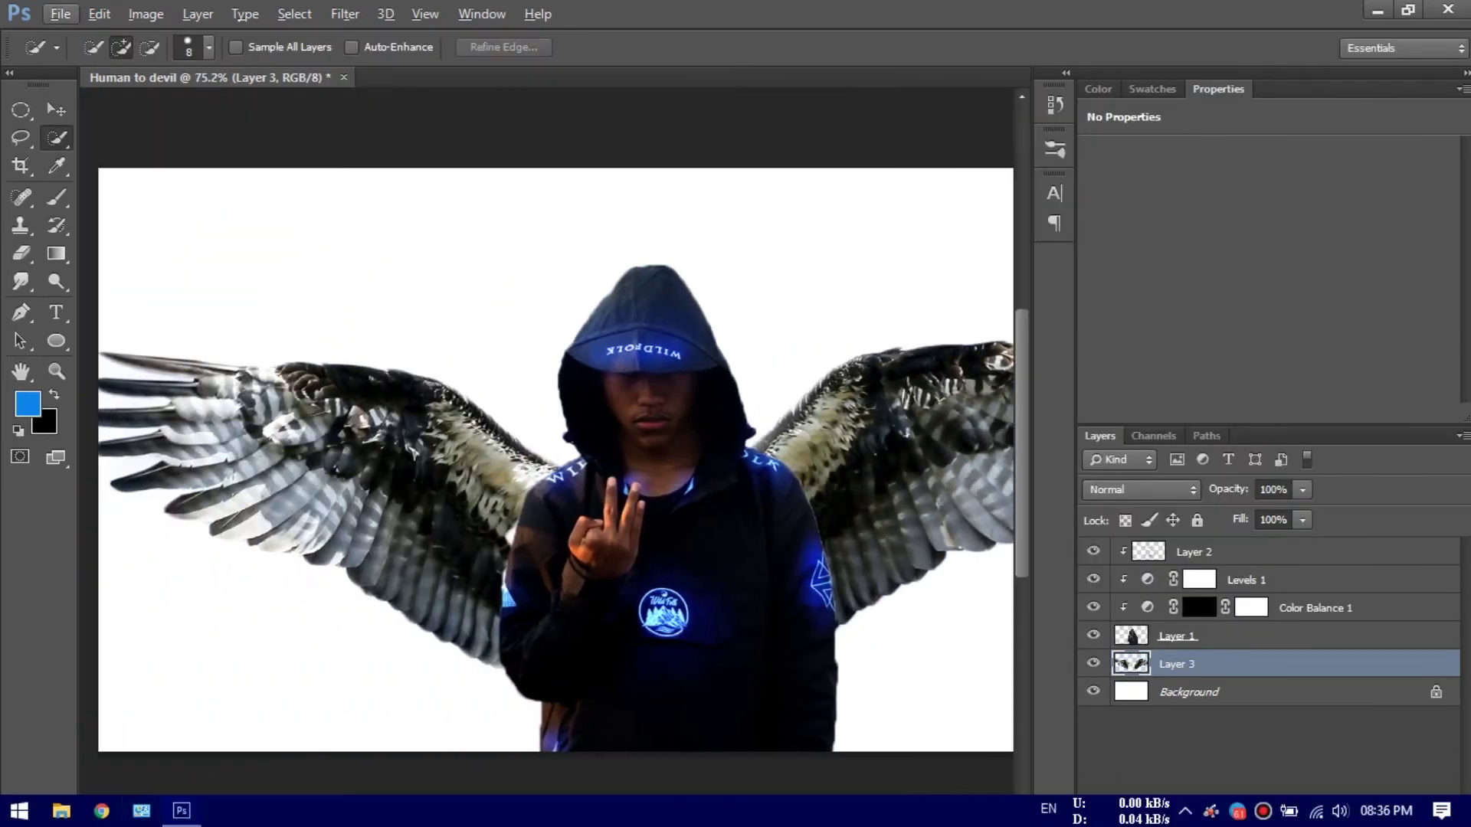
Step: Switch to Unsplash in the browser and search the photos for "background"
left_click(102, 811)
left_click(483, 137)
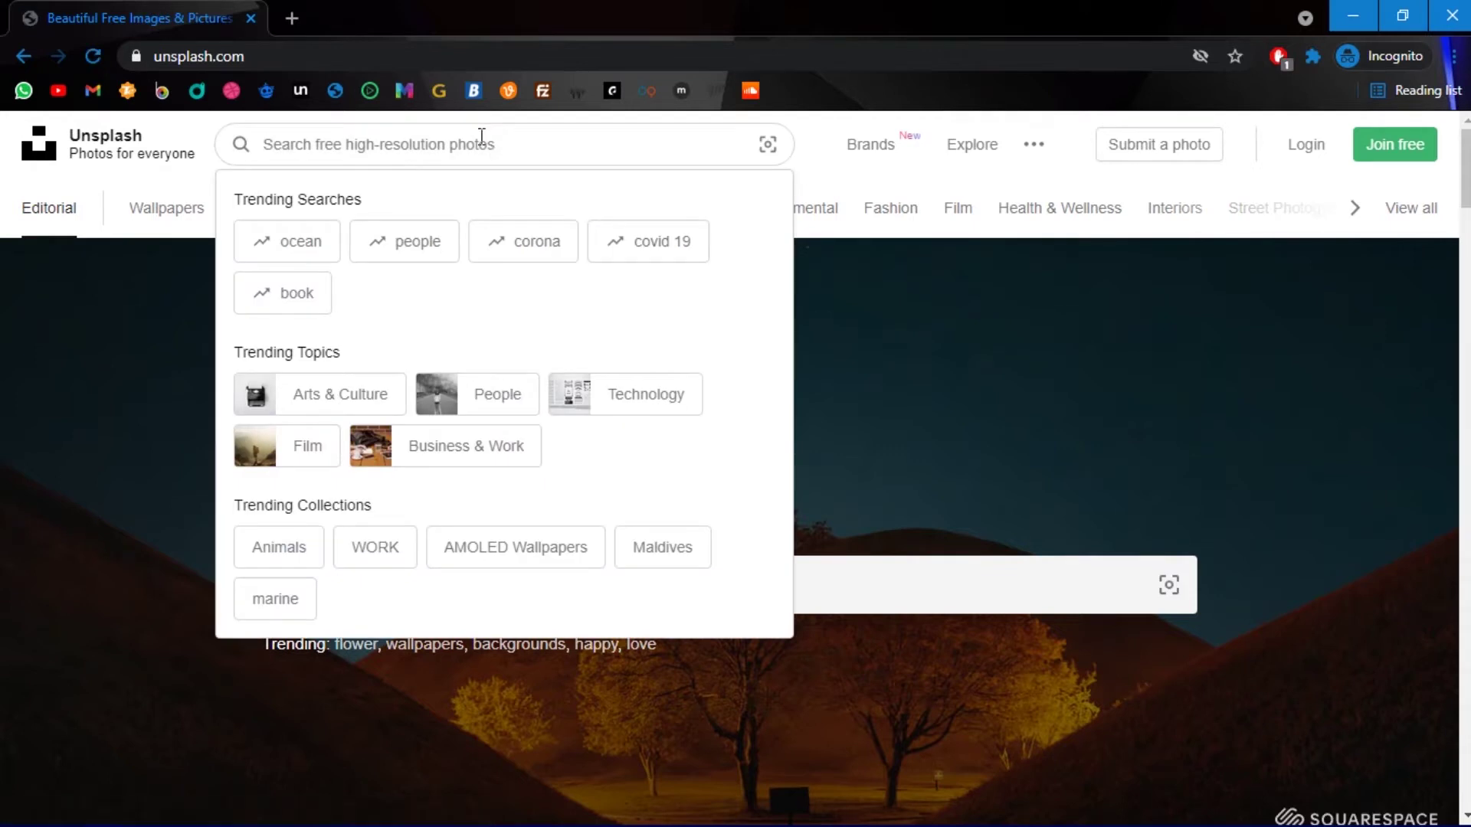
type("backgro")
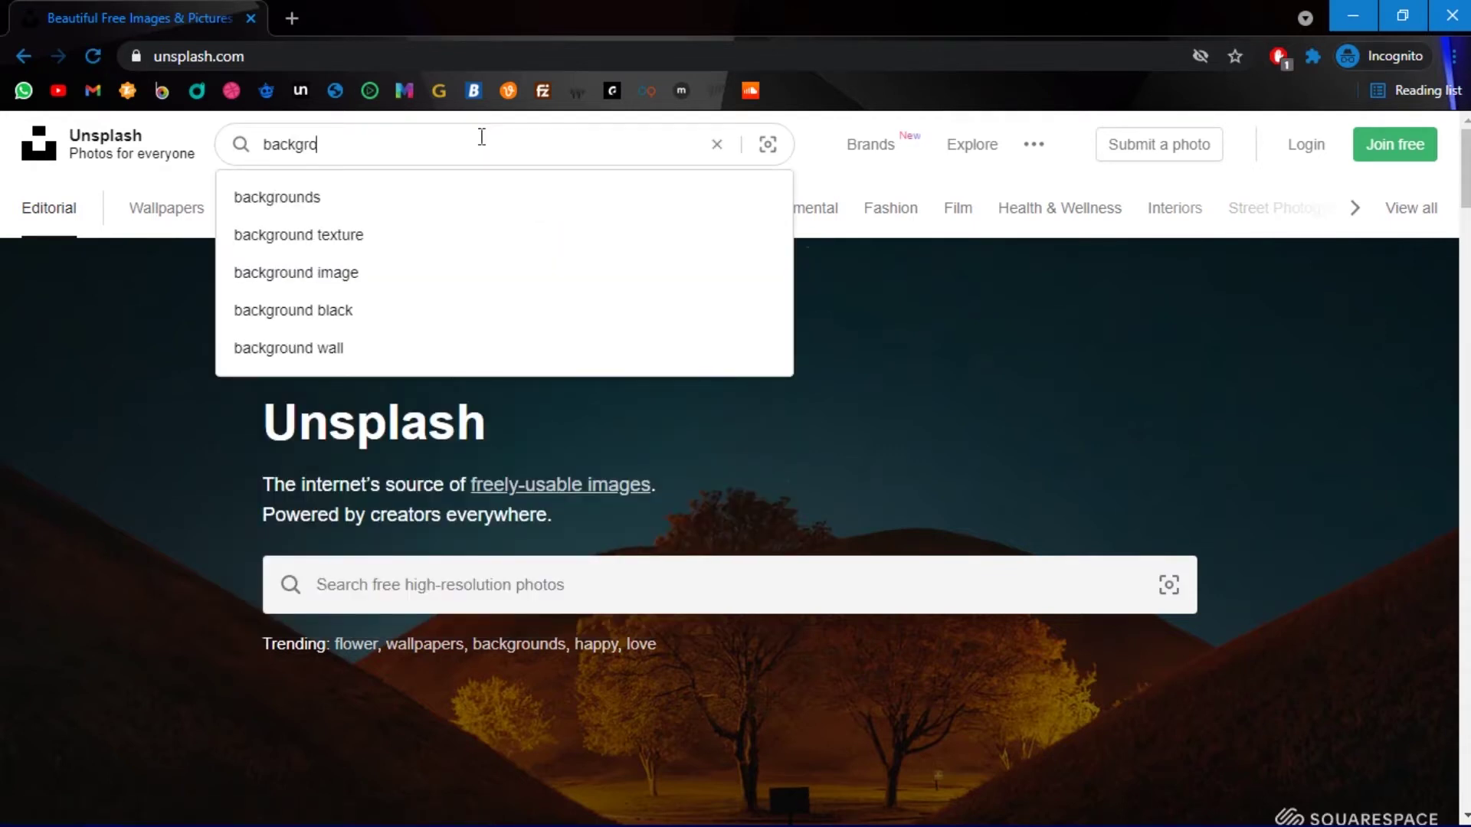
type("und")
key("Return")
Step: Find the ivy-covered dark brick wall photo in the results, download it, and return to Photoshop
scroll(364, 381, "down", 10)
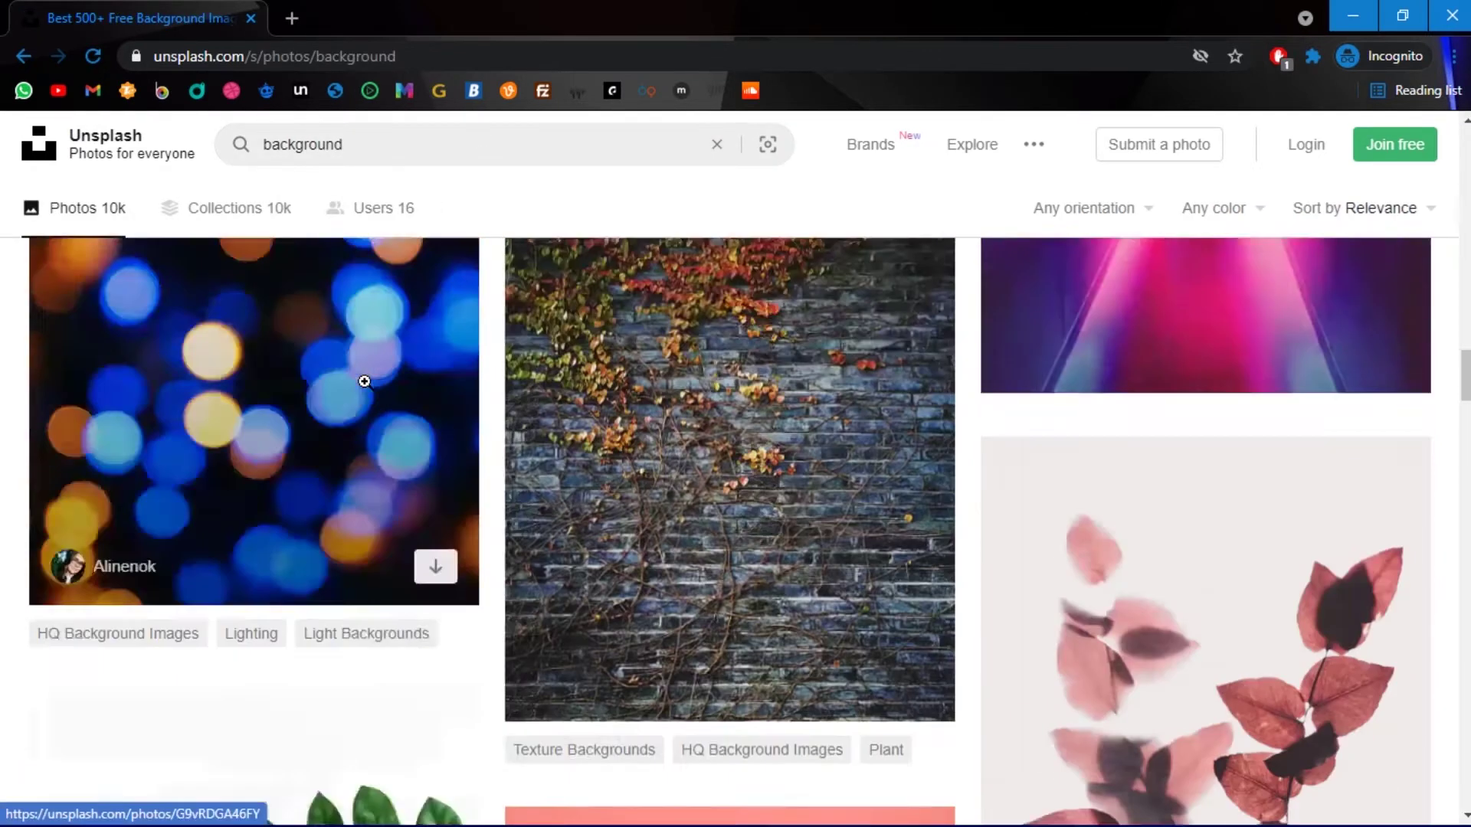
scroll(364, 381, "down", 15)
scroll(539, 463, "up", 15)
left_click(766, 479)
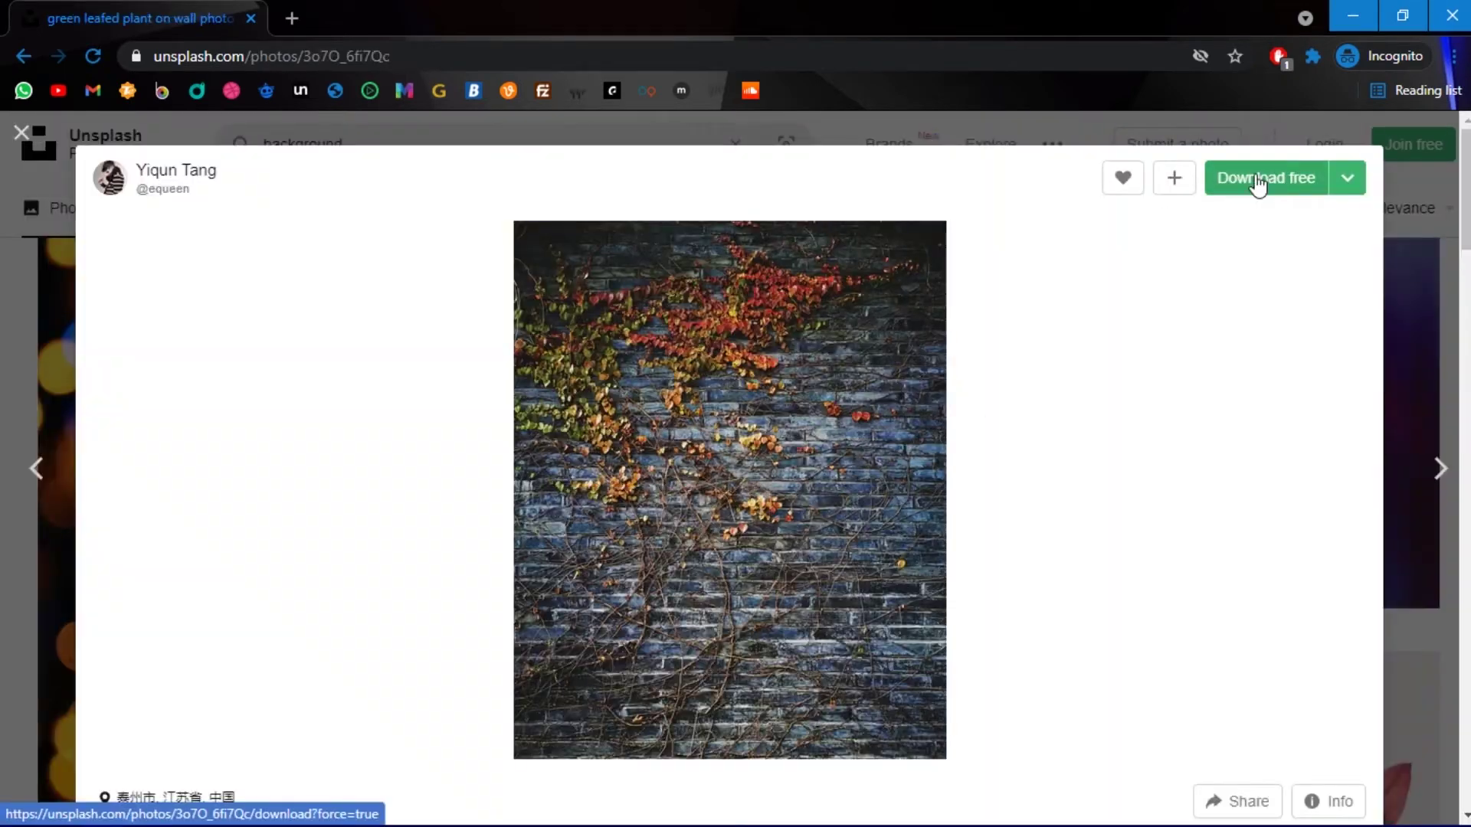
left_click(1257, 184)
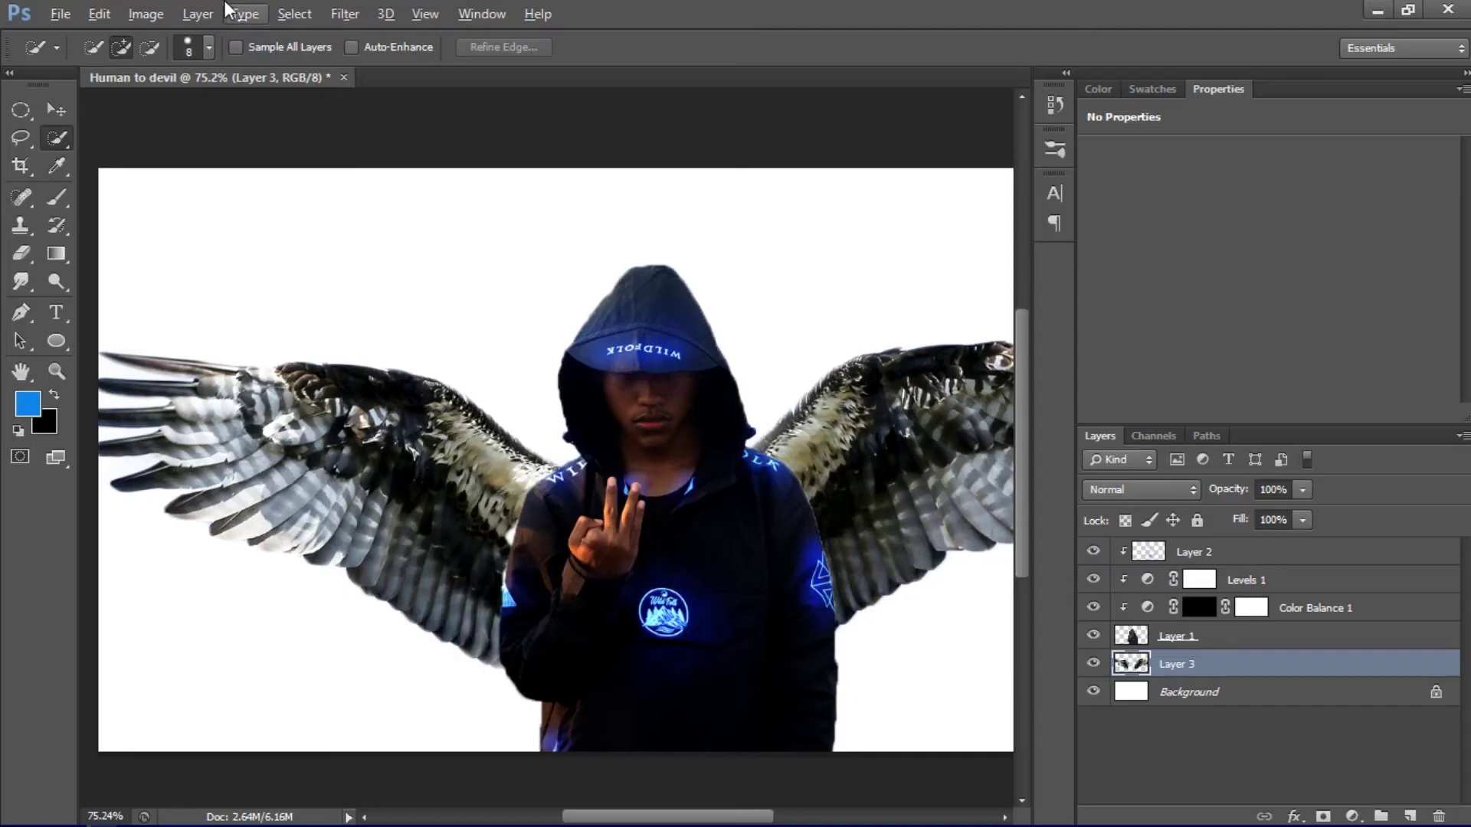
Step: Select the Background layer
left_click(60, 14)
left_click(1147, 693)
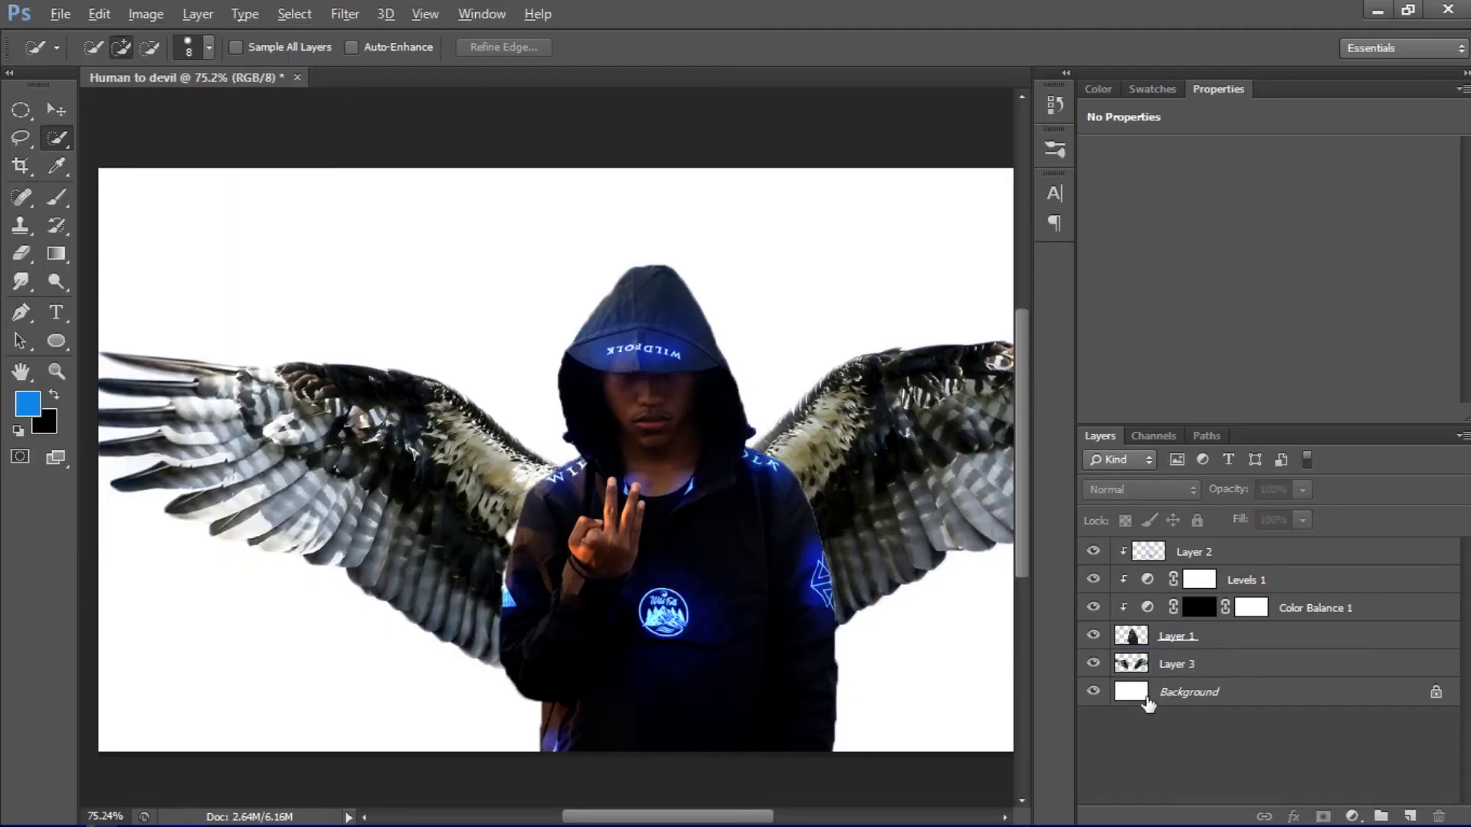
left_click(60, 14)
left_click(49, 361)
scroll(677, 458, "up", 2)
scroll(678, 457, "down", 2)
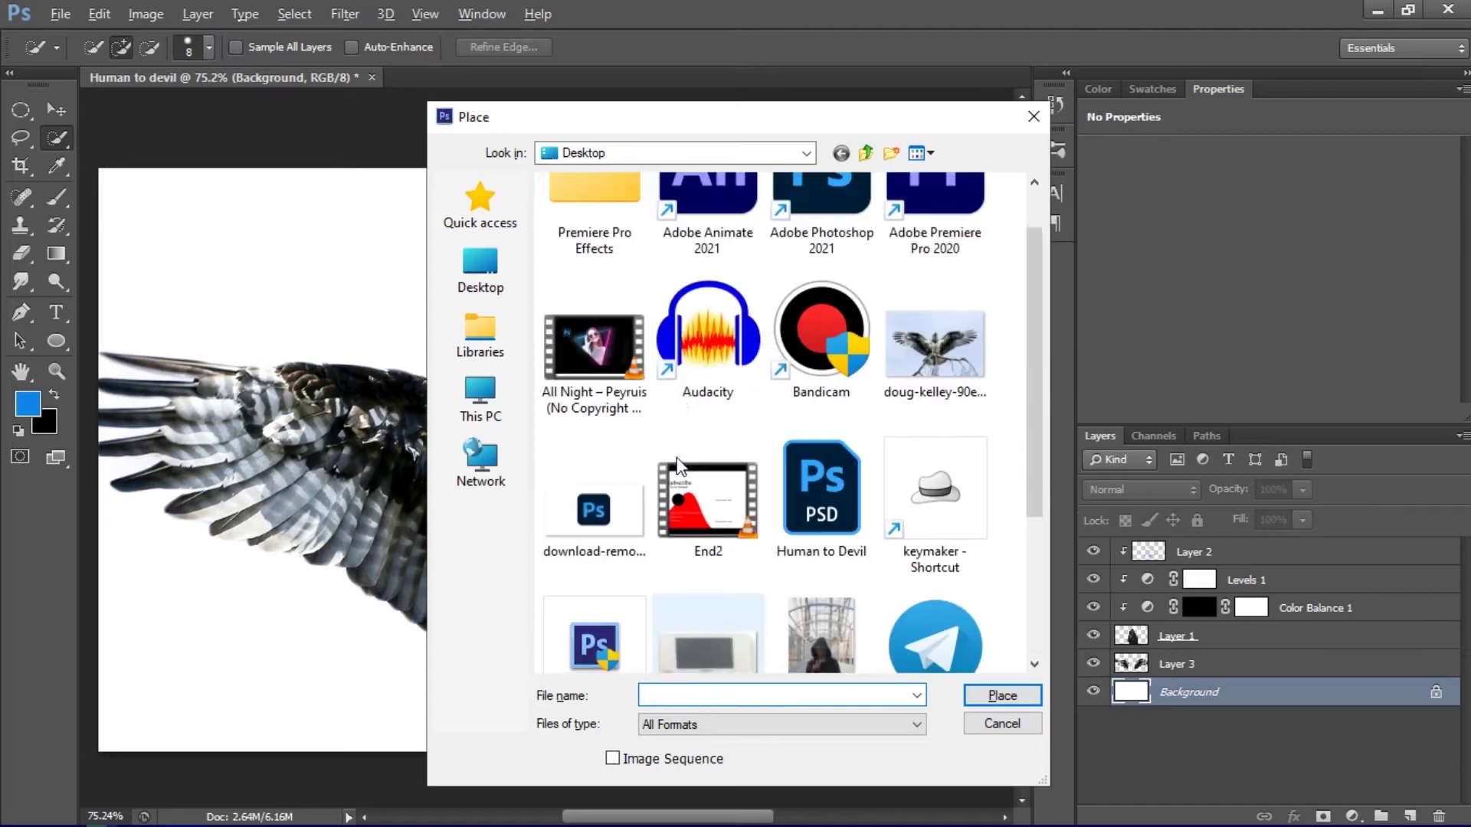
left_click(988, 722)
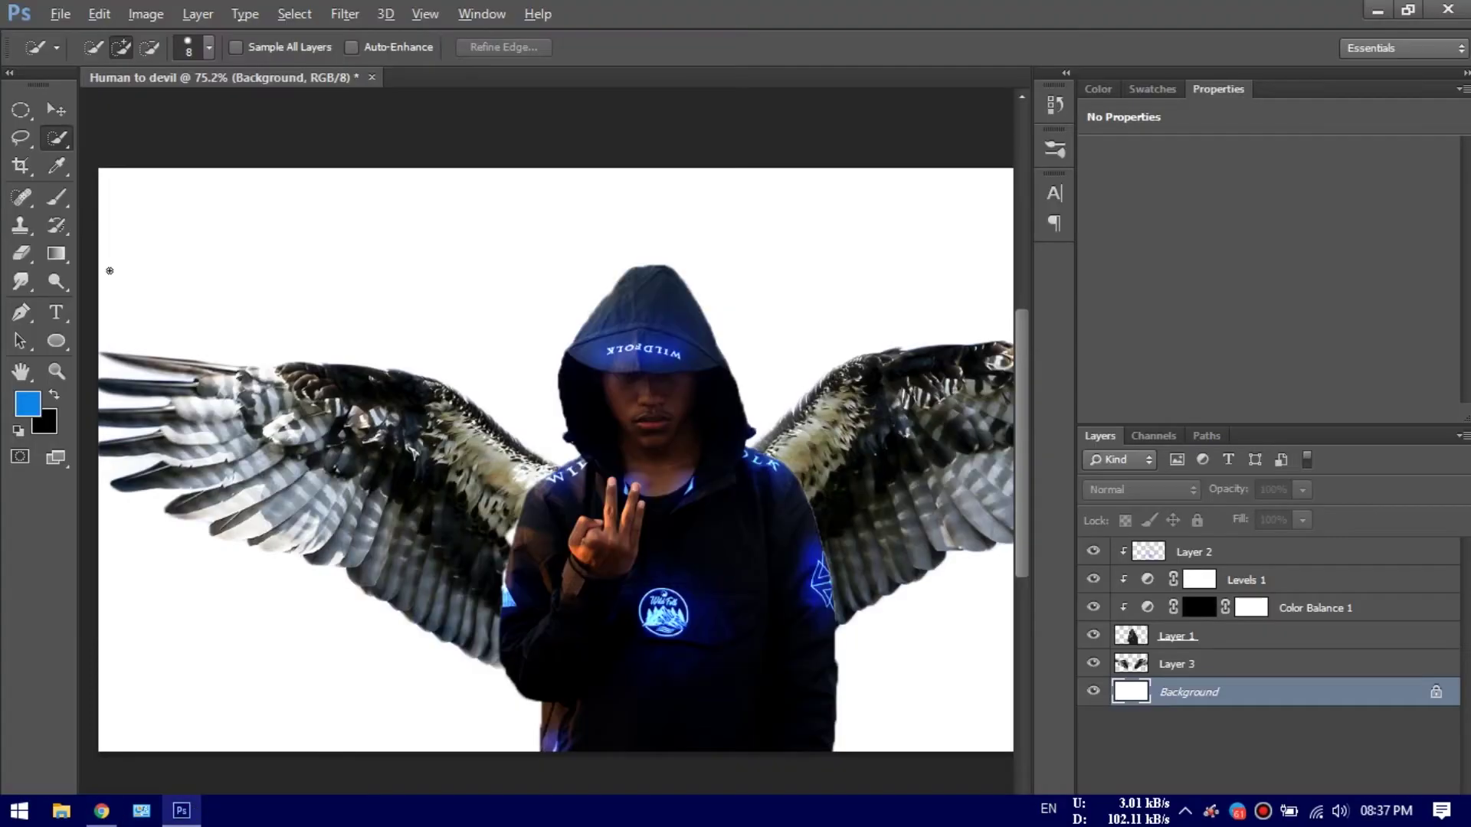
Step: Place the downloaded ivy brick wall photo directly above the Background layer
left_click(60, 13)
left_click(119, 363)
double_click(623, 624)
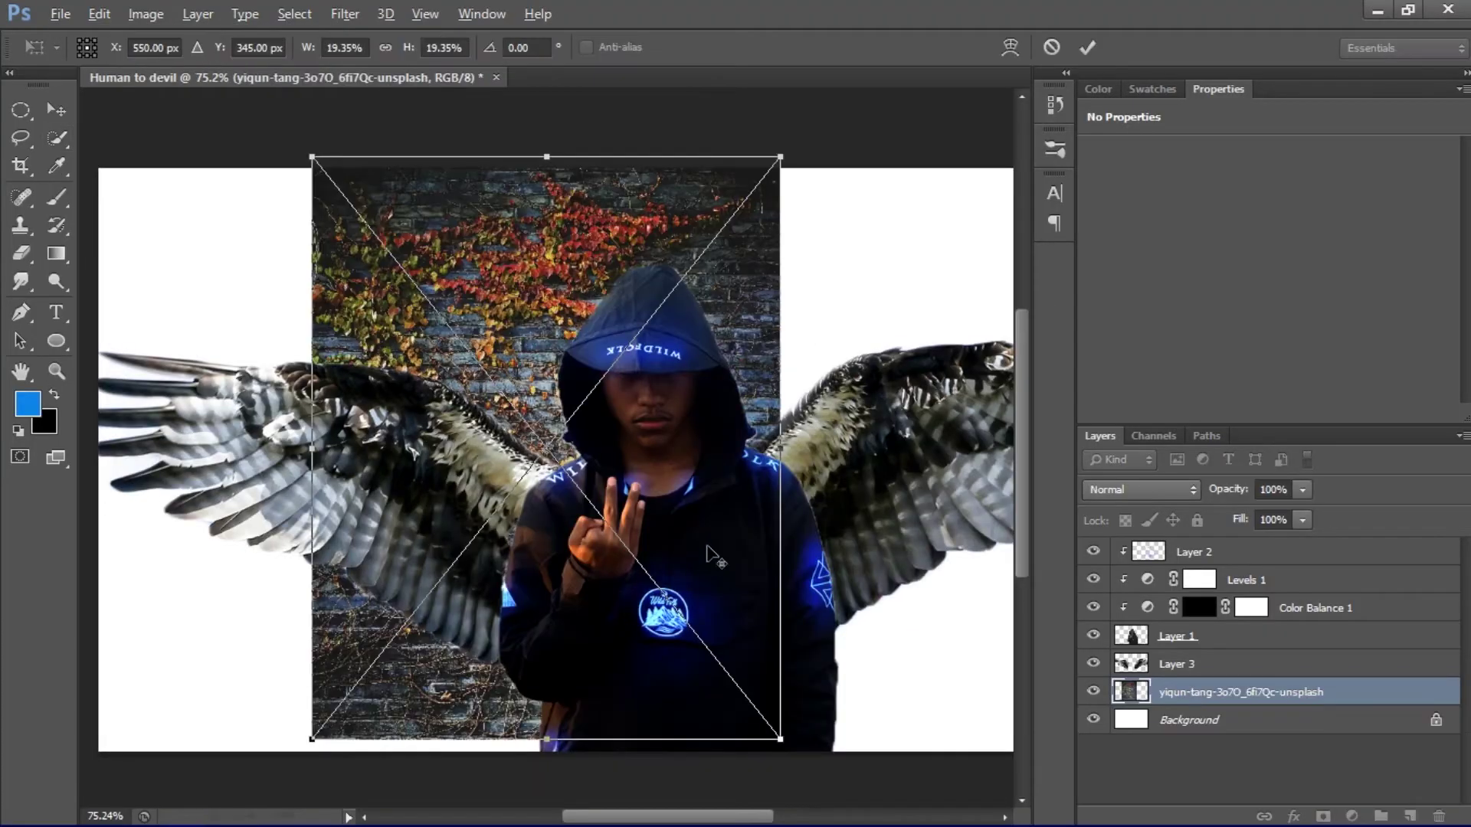
Step: Rotate the brick wall photo 90° and enlarge and stretch it to cover the whole canvas
scroll(707, 549, "down", 4)
left_click_drag(623, 582, 831, 780)
left_click_drag(730, 529, 699, 511)
left_click_drag(1014, 499, 1010, 783)
left_click_drag(688, 518, 688, 498)
left_click_drag(913, 643, 850, 722)
left_click_drag(660, 599, 637, 594)
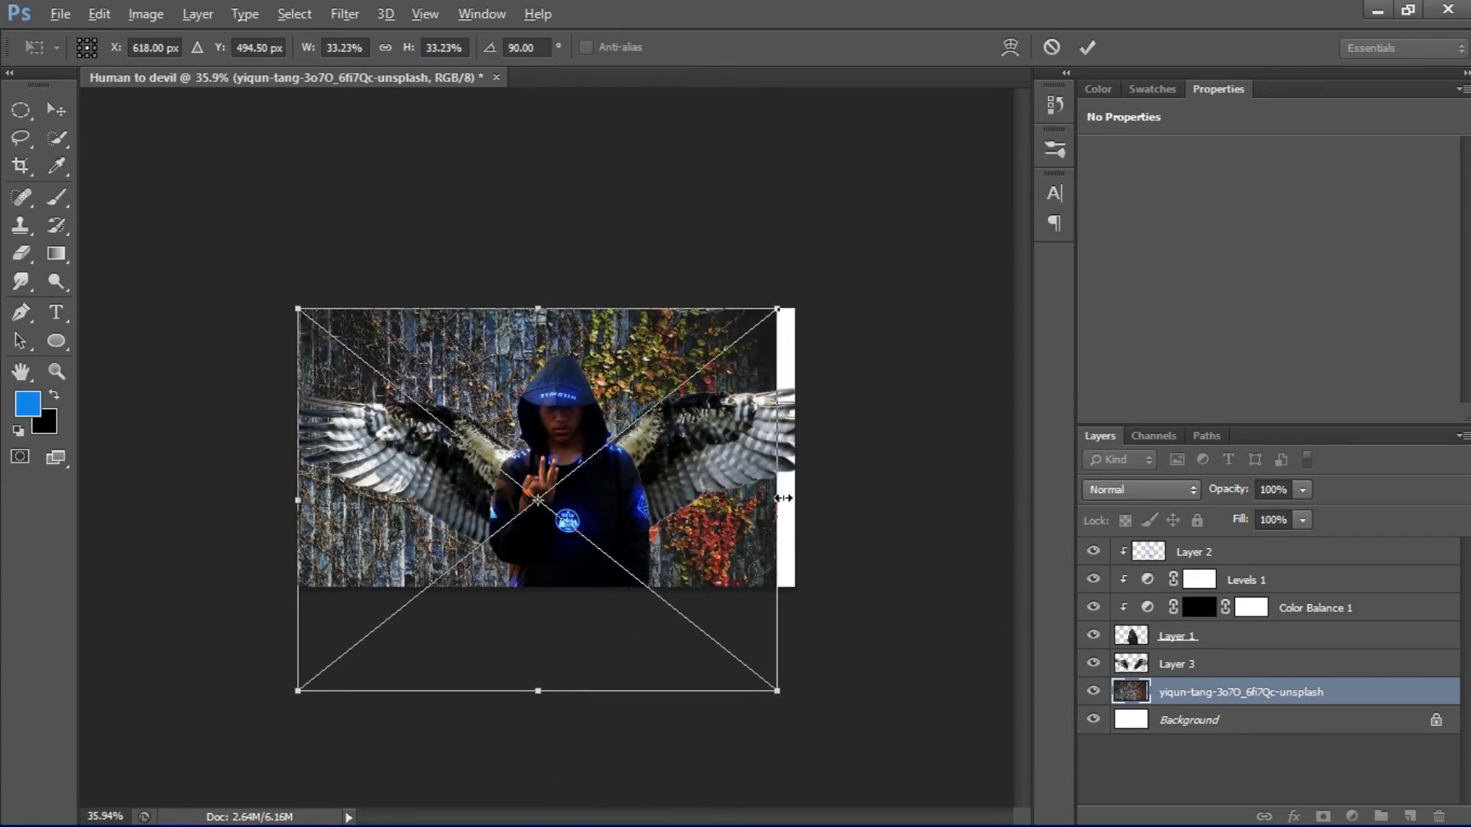
left_click_drag(774, 496, 812, 498)
left_click(1087, 48)
Step: Add a Curves adjustment above the wall photo and bend the curve to deepen the shadows and brighten the highlights
left_click(1353, 817)
left_click(1311, 475)
left_click(1099, 183)
left_click_drag(672, 412, 748, 373)
scroll(1376, 295, "down", 5)
left_click_drag(1217, 373, 1255, 352)
Step: Add a Brightness/Contrast adjustment over the wall with brightness -114 and contrast 43
left_click(1352, 817)
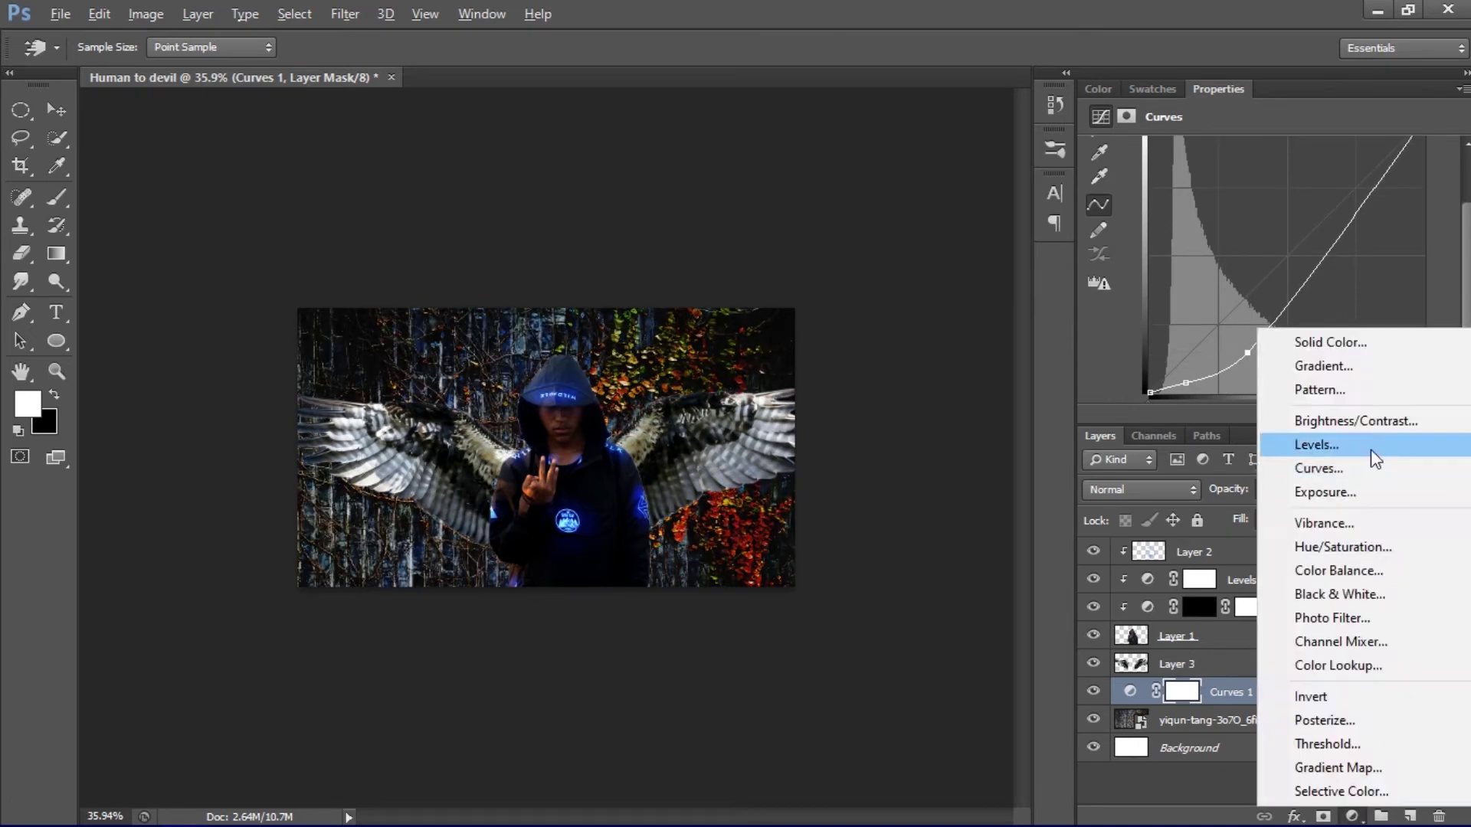
left_click(1364, 421)
left_click_drag(1250, 209, 1134, 208)
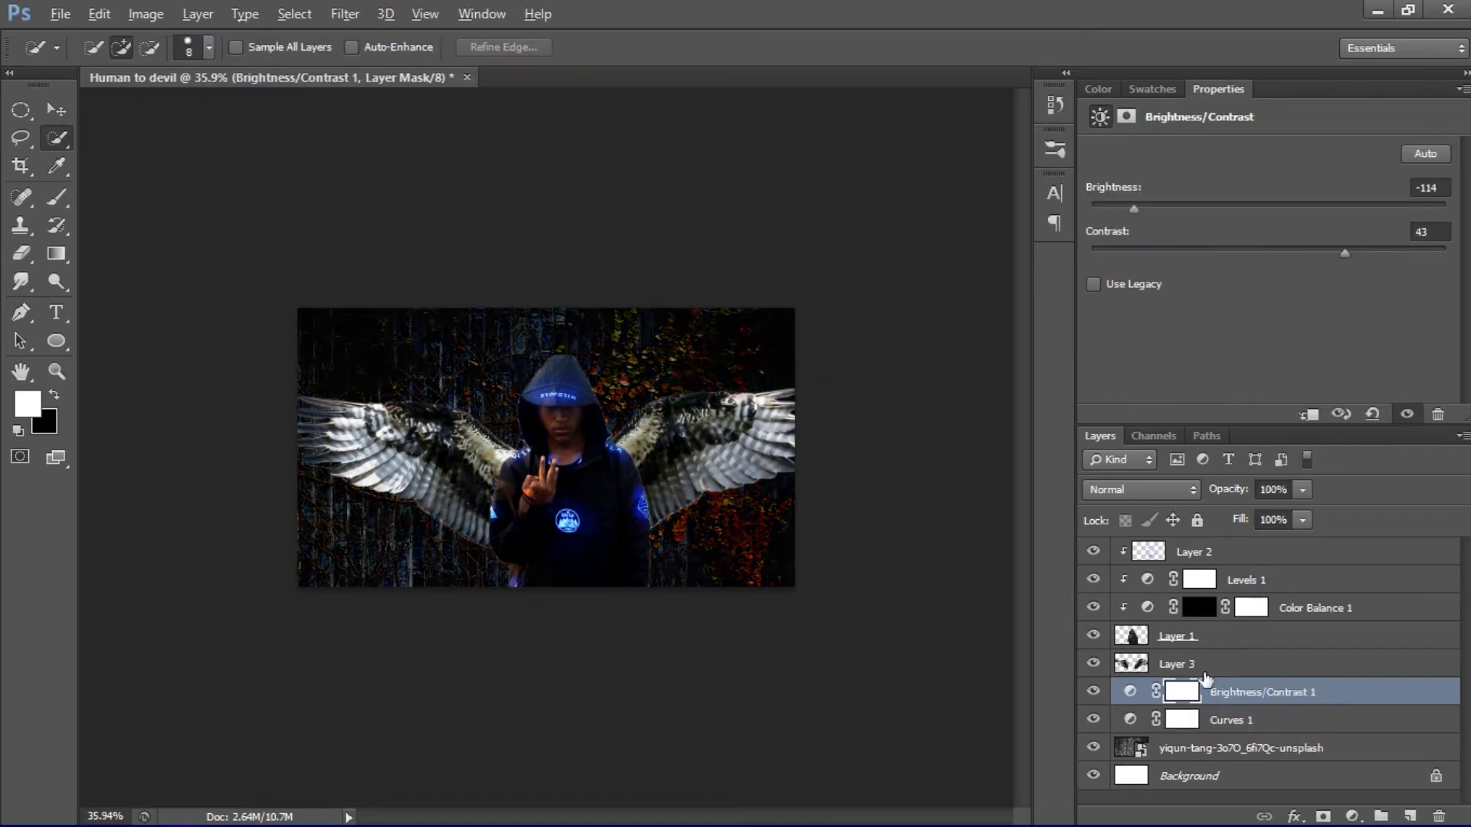
Step: Add a Brightness/Contrast adjustment clipped to the wings layer with brightness -123 and contrast 44
left_click(1205, 677)
left_click(1352, 817)
left_click(1364, 421)
left_click_drag(1268, 208, 1124, 208)
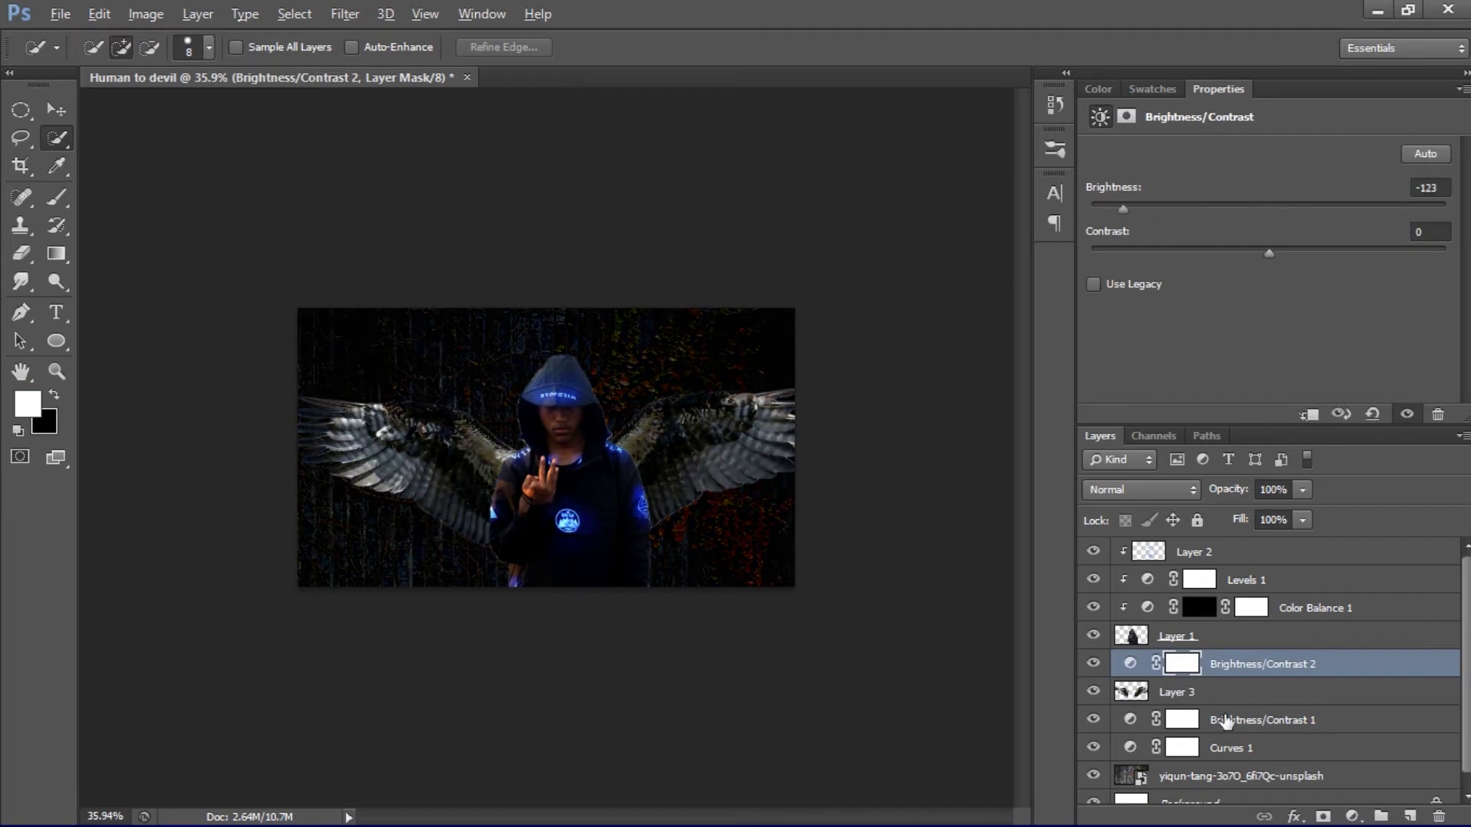
left_click(1246, 679, "alt")
left_click(1344, 251)
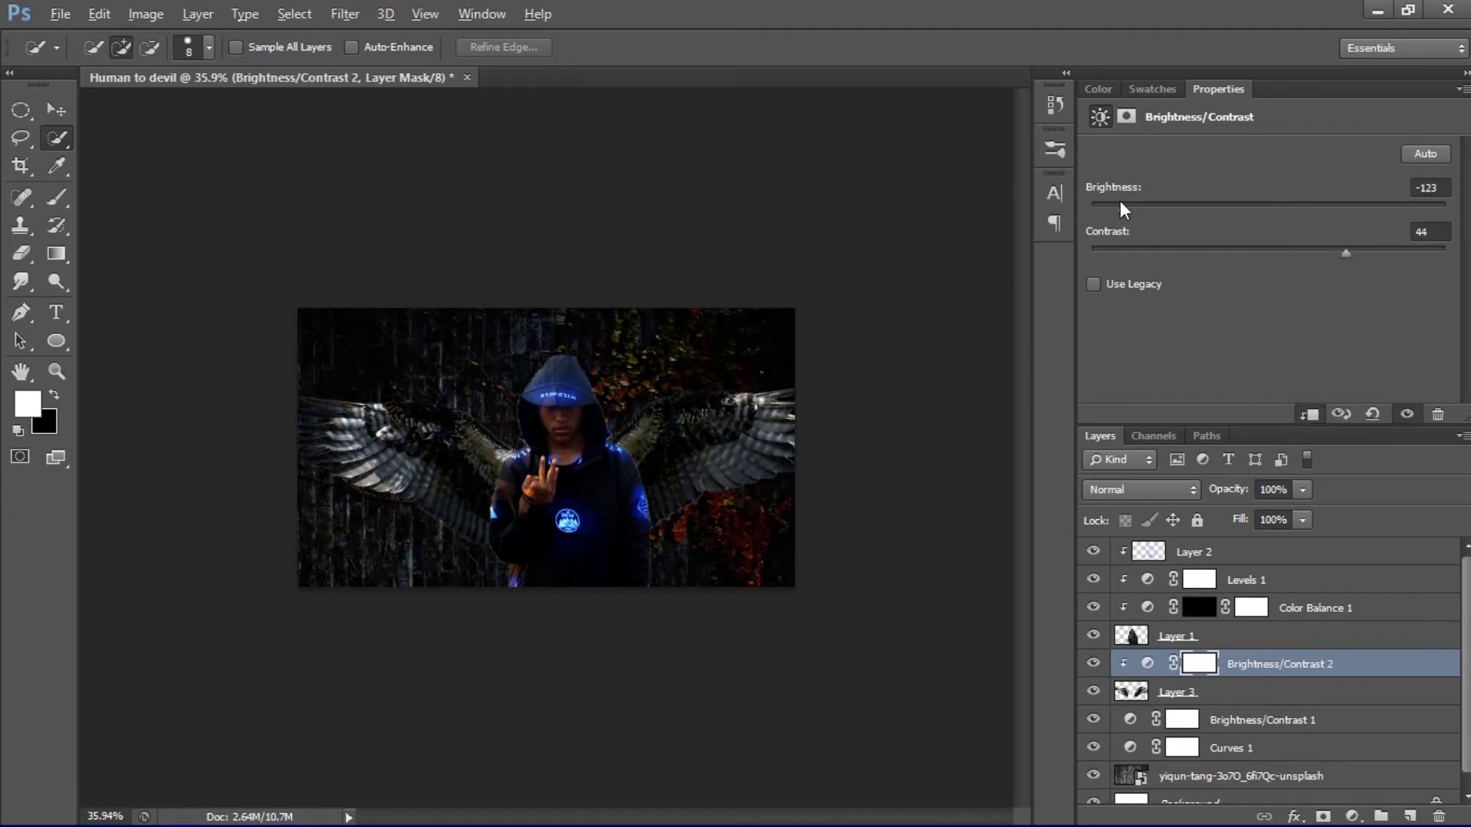
left_click(1352, 817)
left_click(1341, 450)
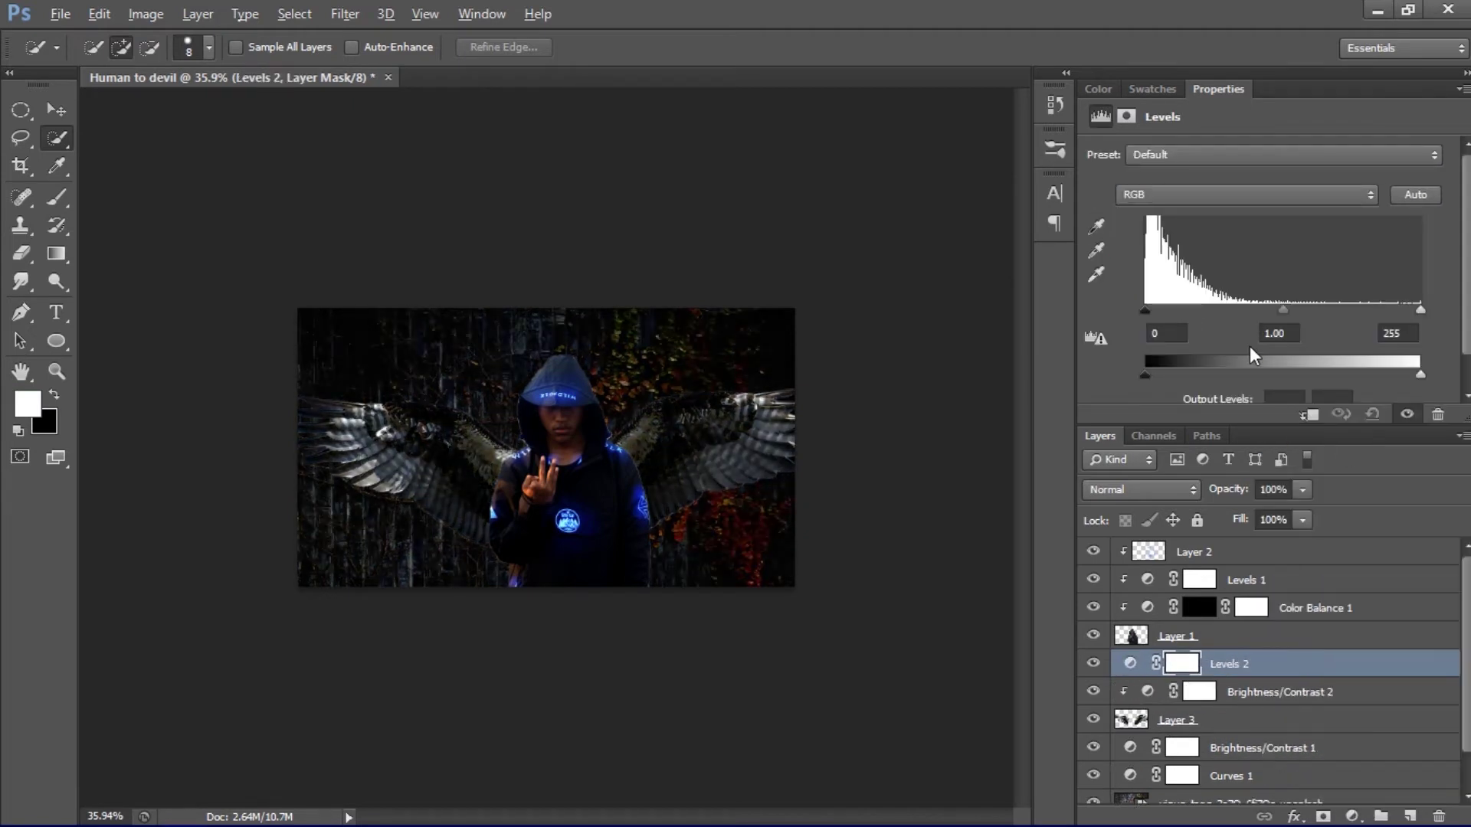
key("ctrl+z")
Step: Add a Curves adjustment clipped to the wings layer and lower the curve to darken the feathers
left_click(1353, 817)
left_click(1319, 479)
left_click_drag(707, 518, 742, 449)
left_click(1200, 691, "alt")
key("w")
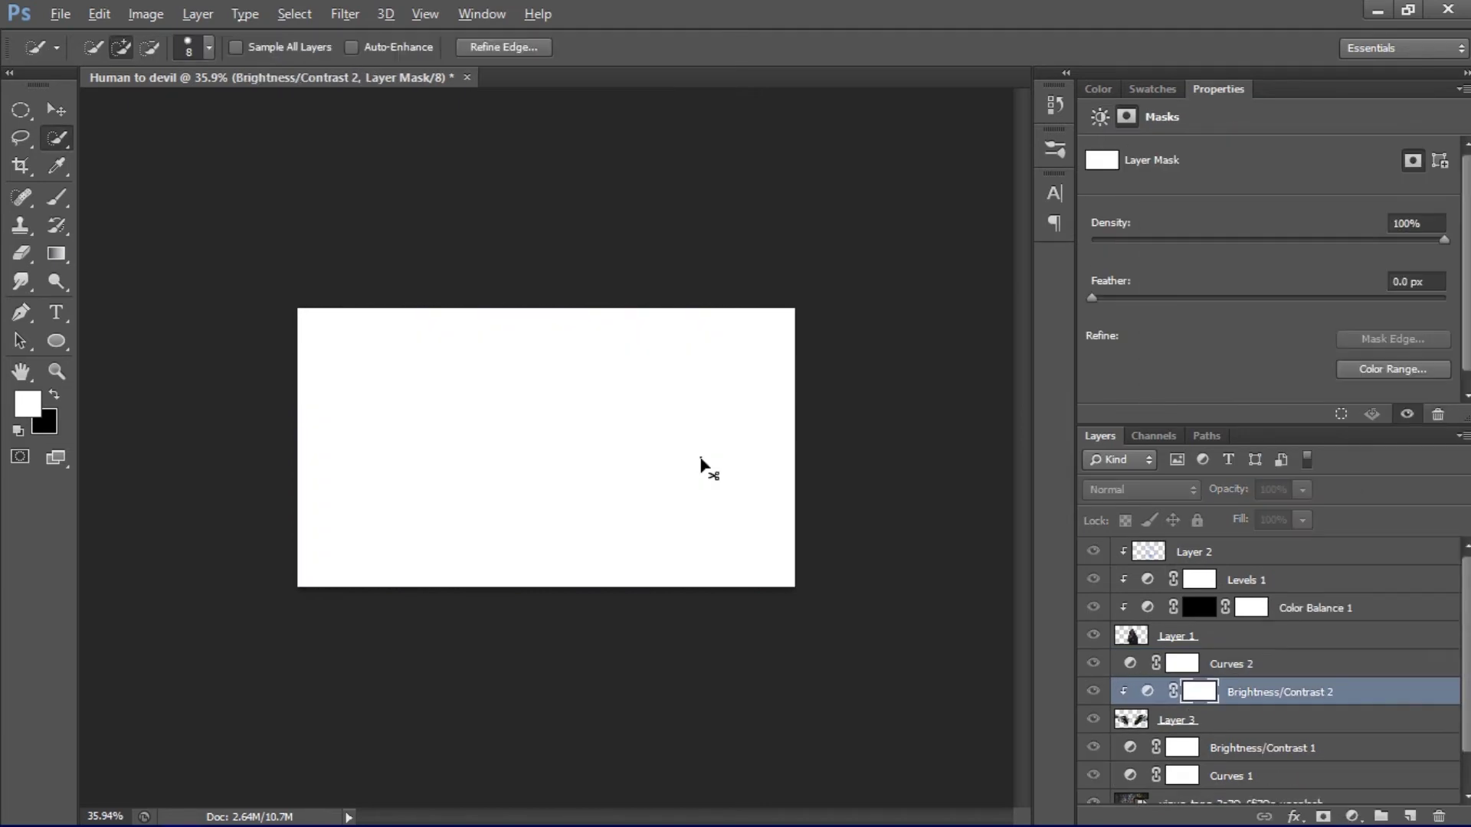
key("alt+]")
key("i")
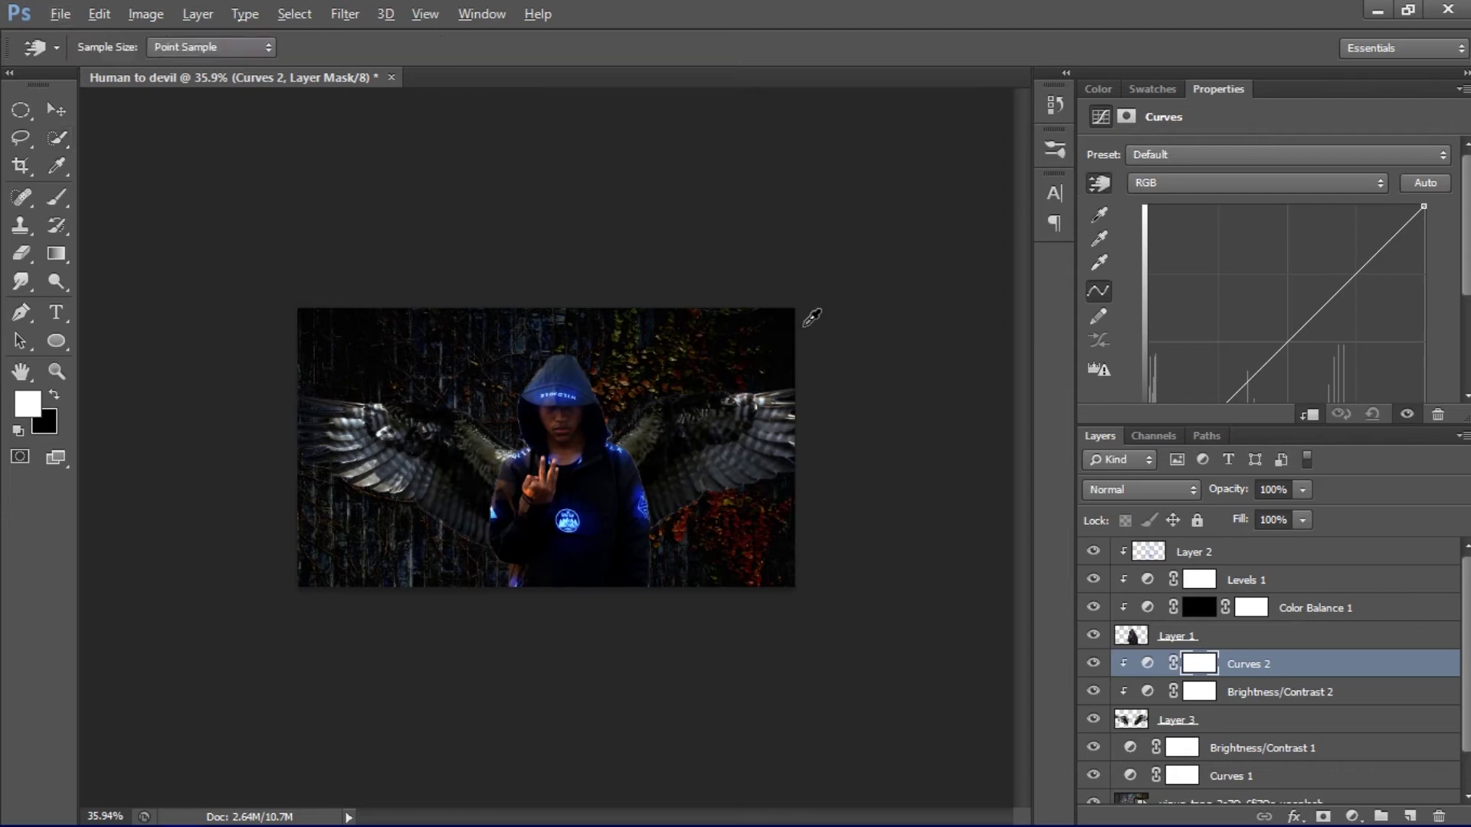
mouse_move(392, 437)
left_mouse_down()
mouse_move(394, 483)
mouse_move(396, 454)
left_mouse_up()
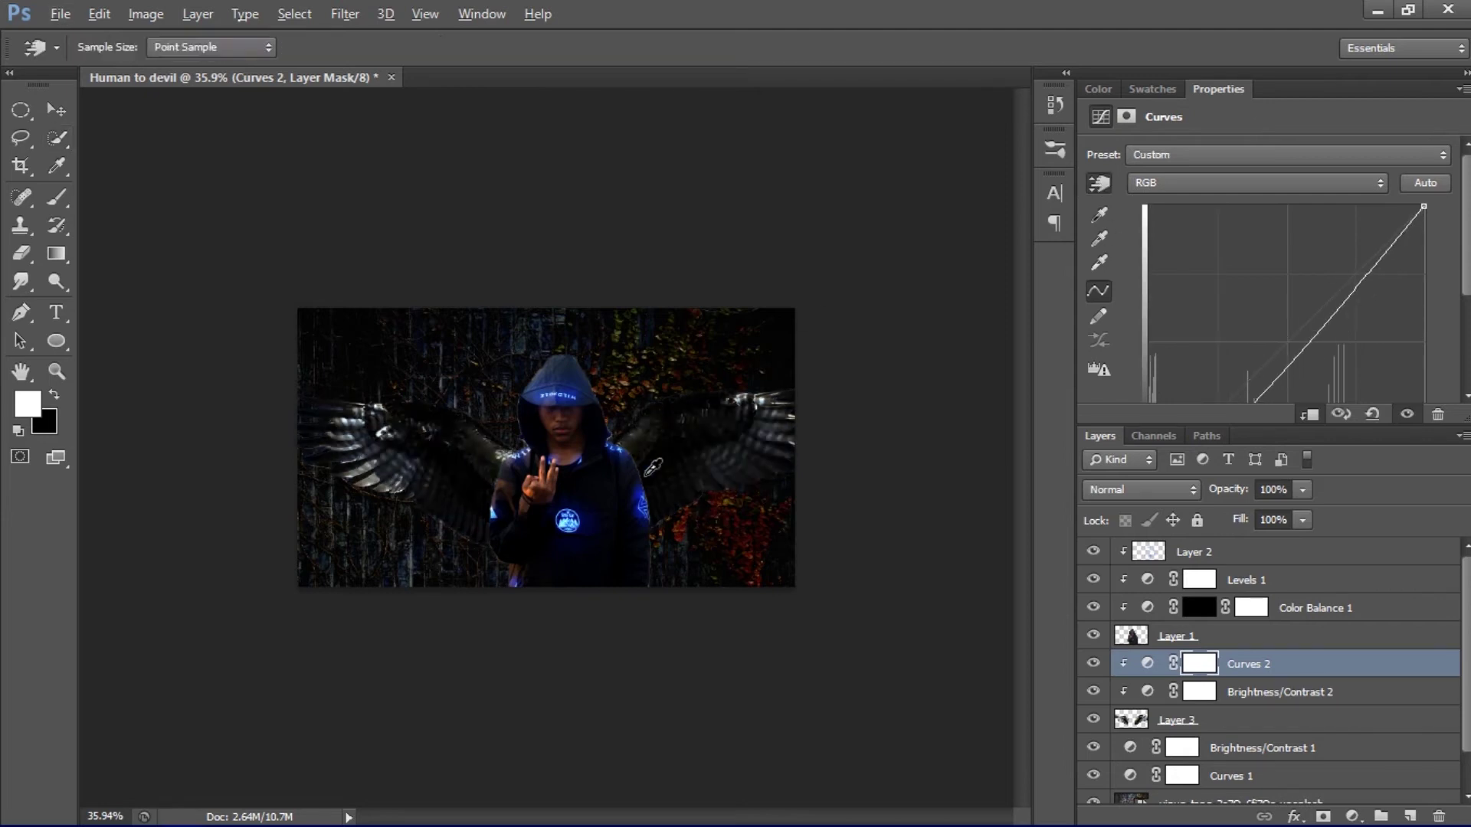
scroll(565, 440, "up", 13)
scroll(507, 439, "down", 7)
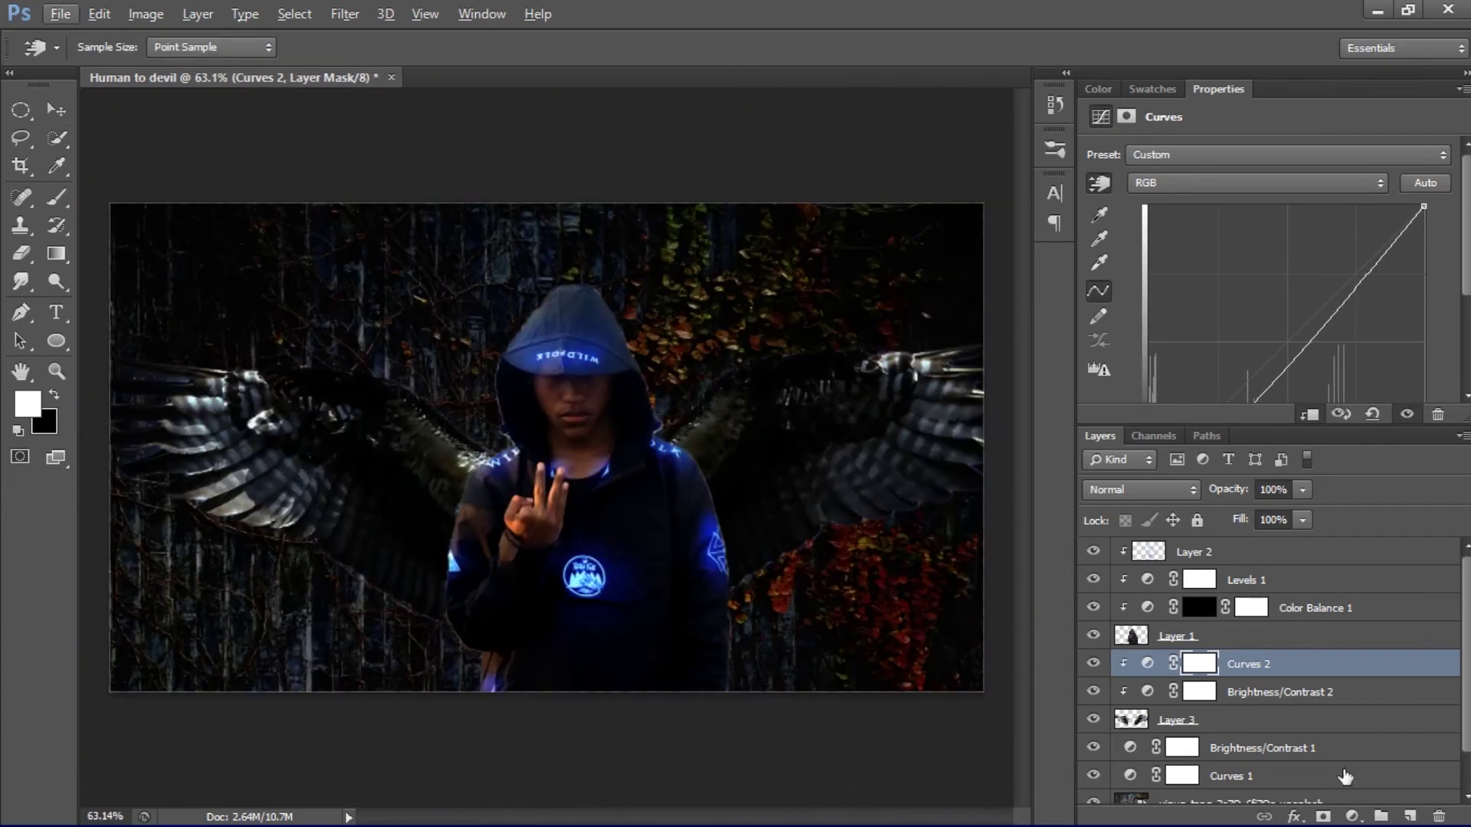
left_click(1352, 817)
left_click(1367, 550)
left_click(1203, 684, "alt")
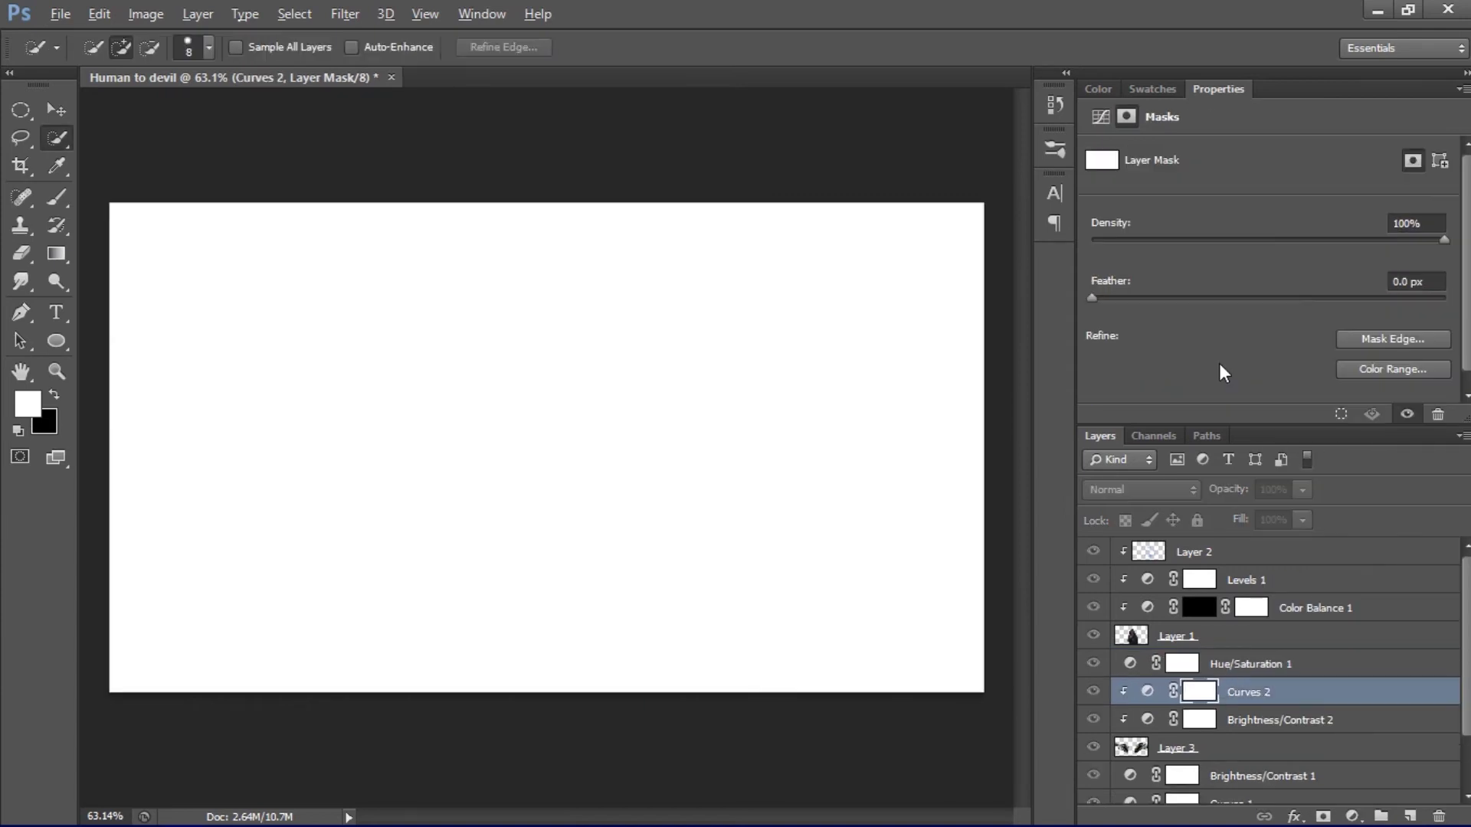
key("ctrl+z")
Step: Add a Hue/Saturation adjustment clipped to the wings layer and turn on Colorize
left_click(1352, 817)
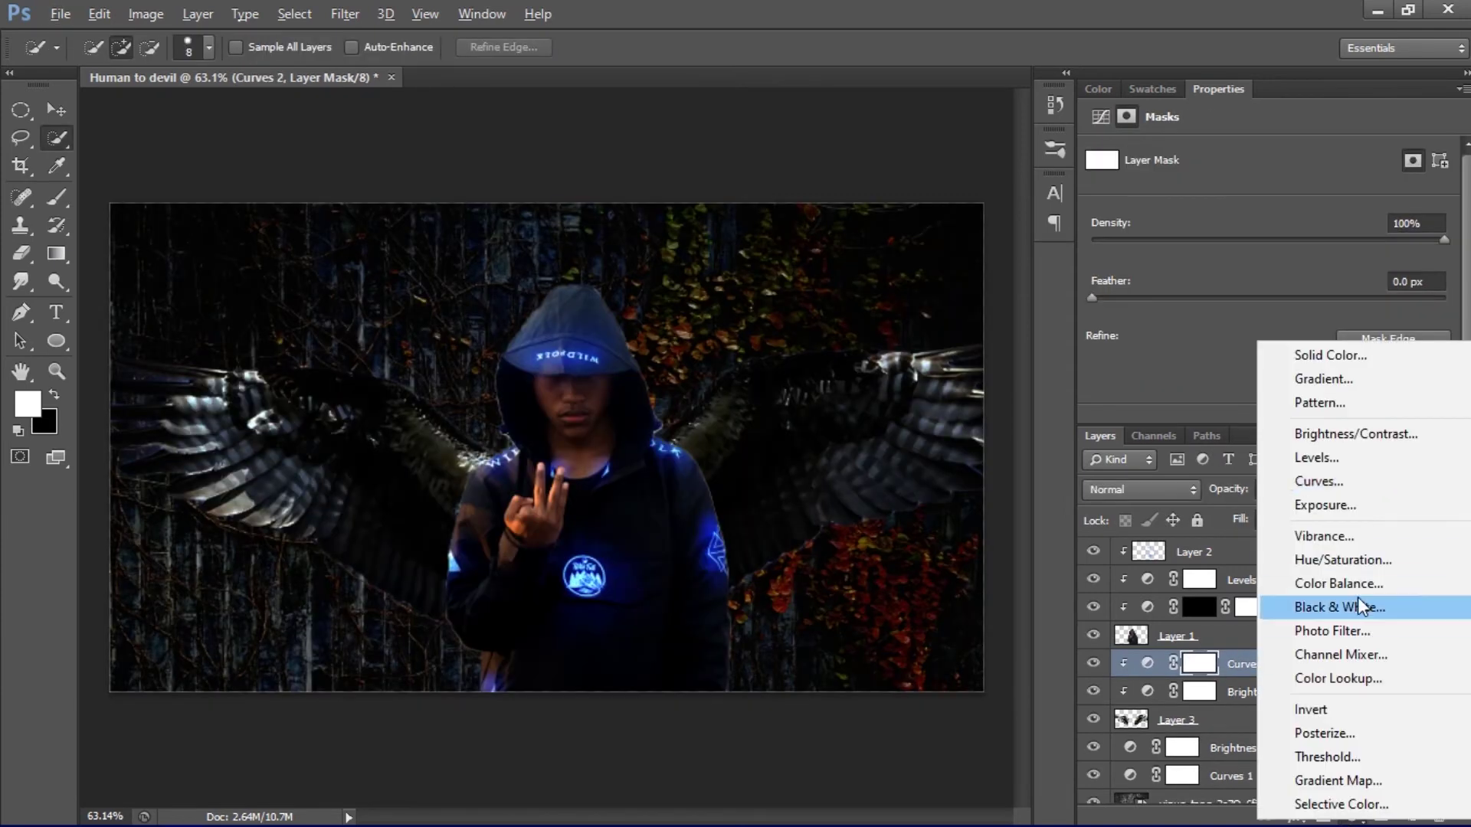
left_click(1367, 559)
left_click(1192, 353)
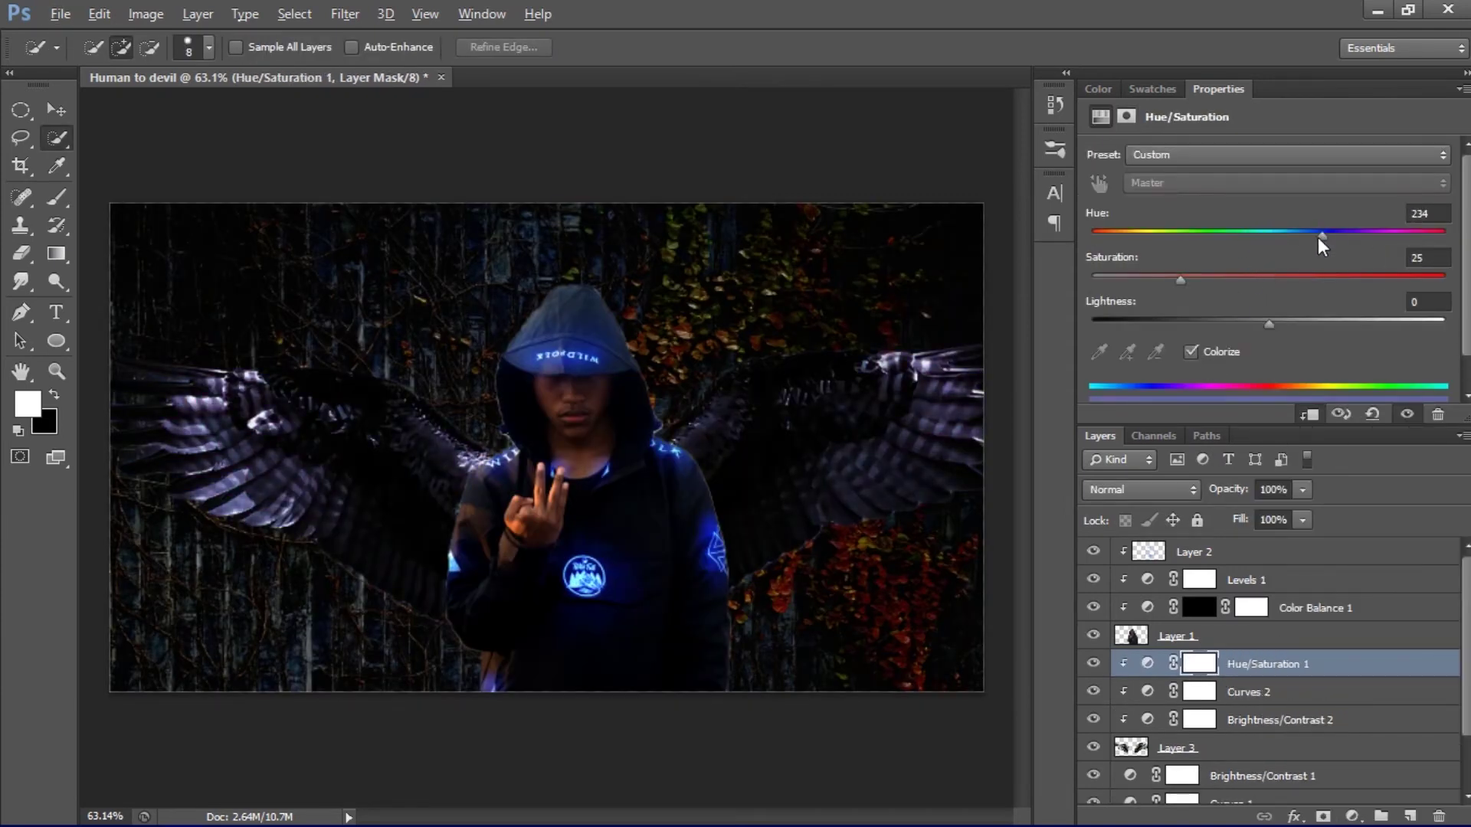
Step: Try desaturating and darkening the wings without Colorize, using saturation -80 and lightness about -30
left_click(1221, 352)
left_click_drag(1269, 325, 1230, 325)
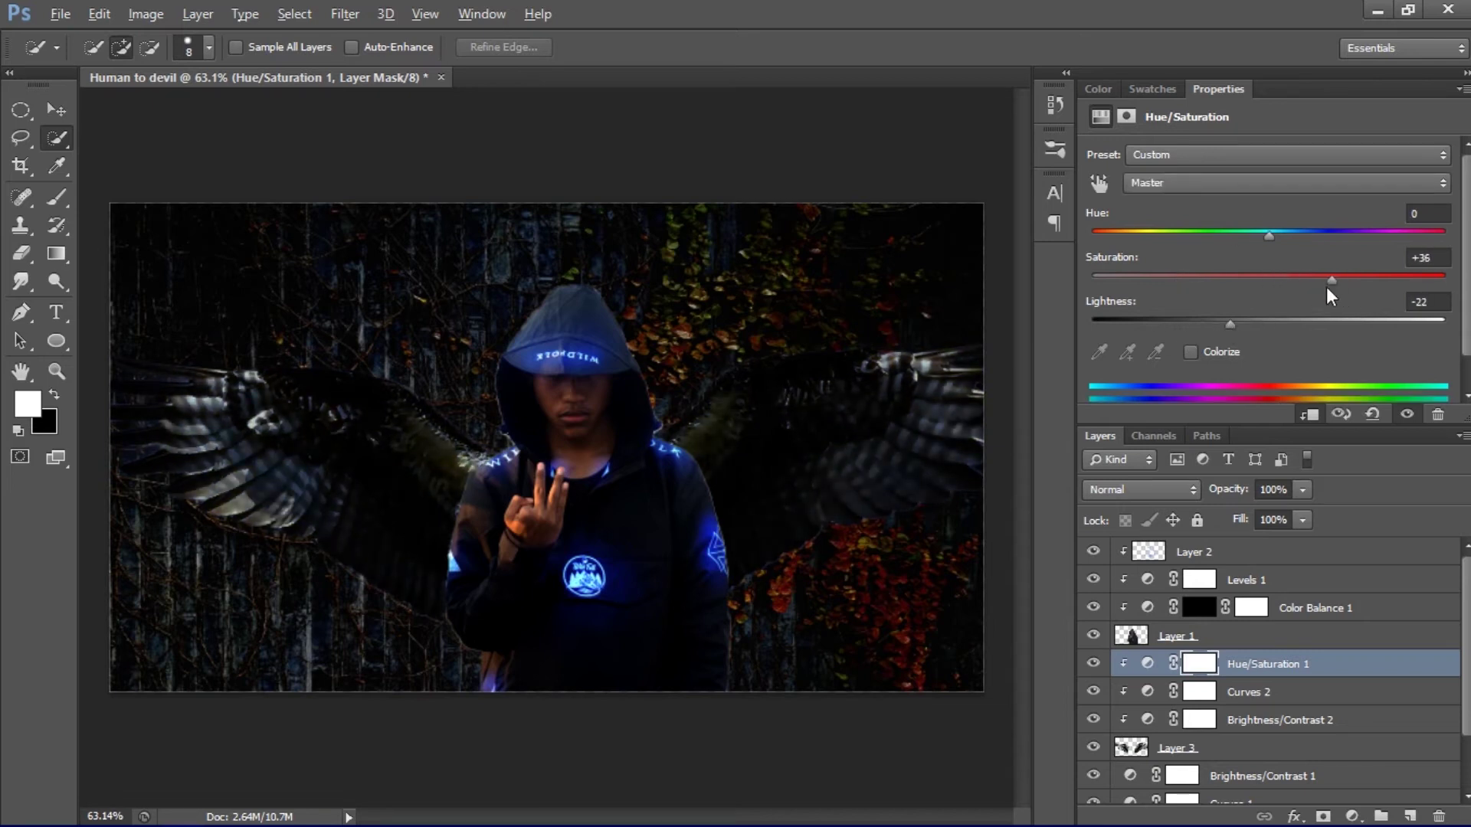
left_click_drag(1230, 323, 1223, 325)
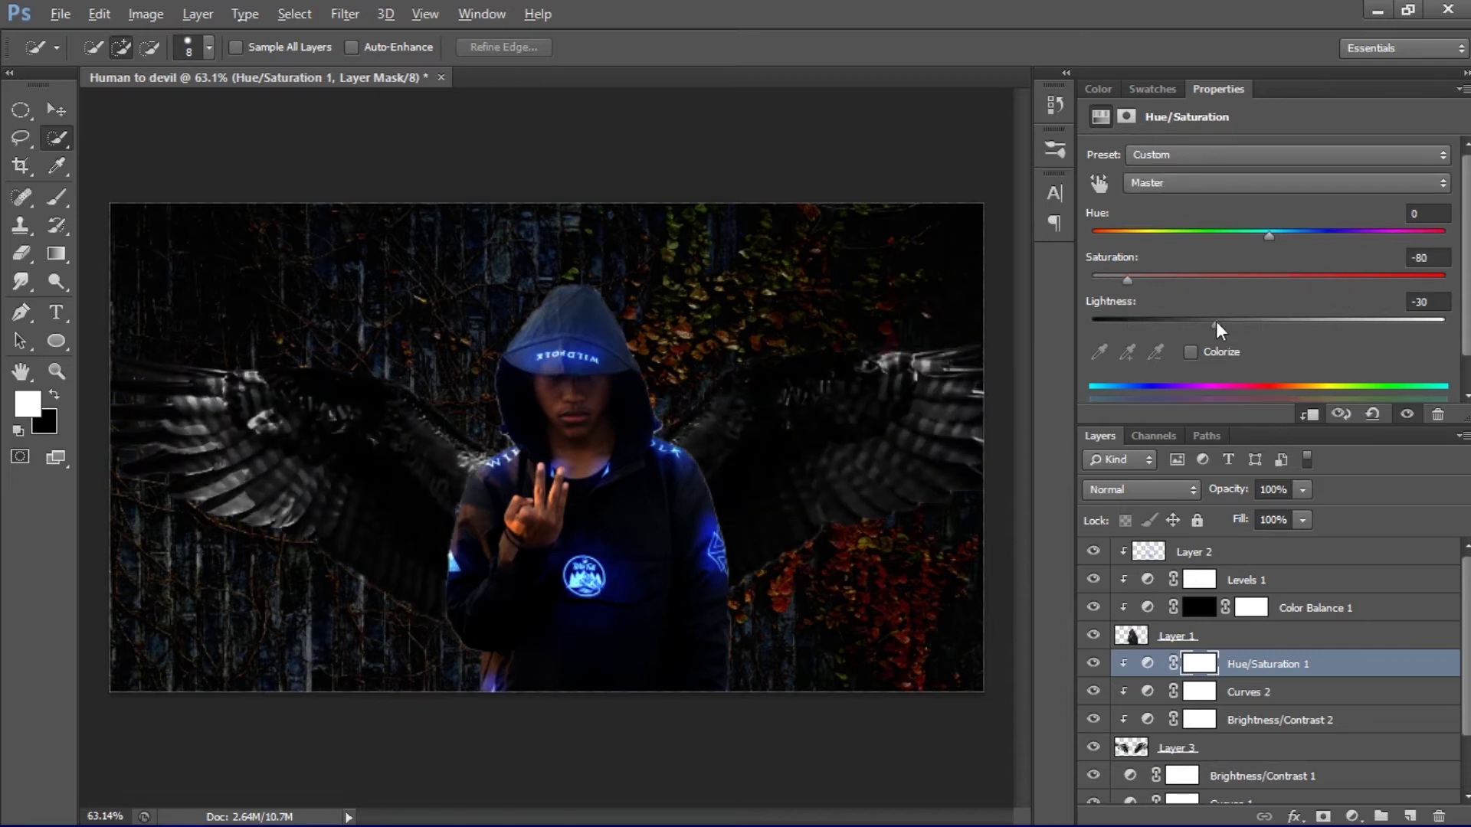
left_click(1209, 355)
Step: Colorize the wings blue with hue 234, saturation 90 and lightness +17
left_click_drag(1093, 235, 1335, 236)
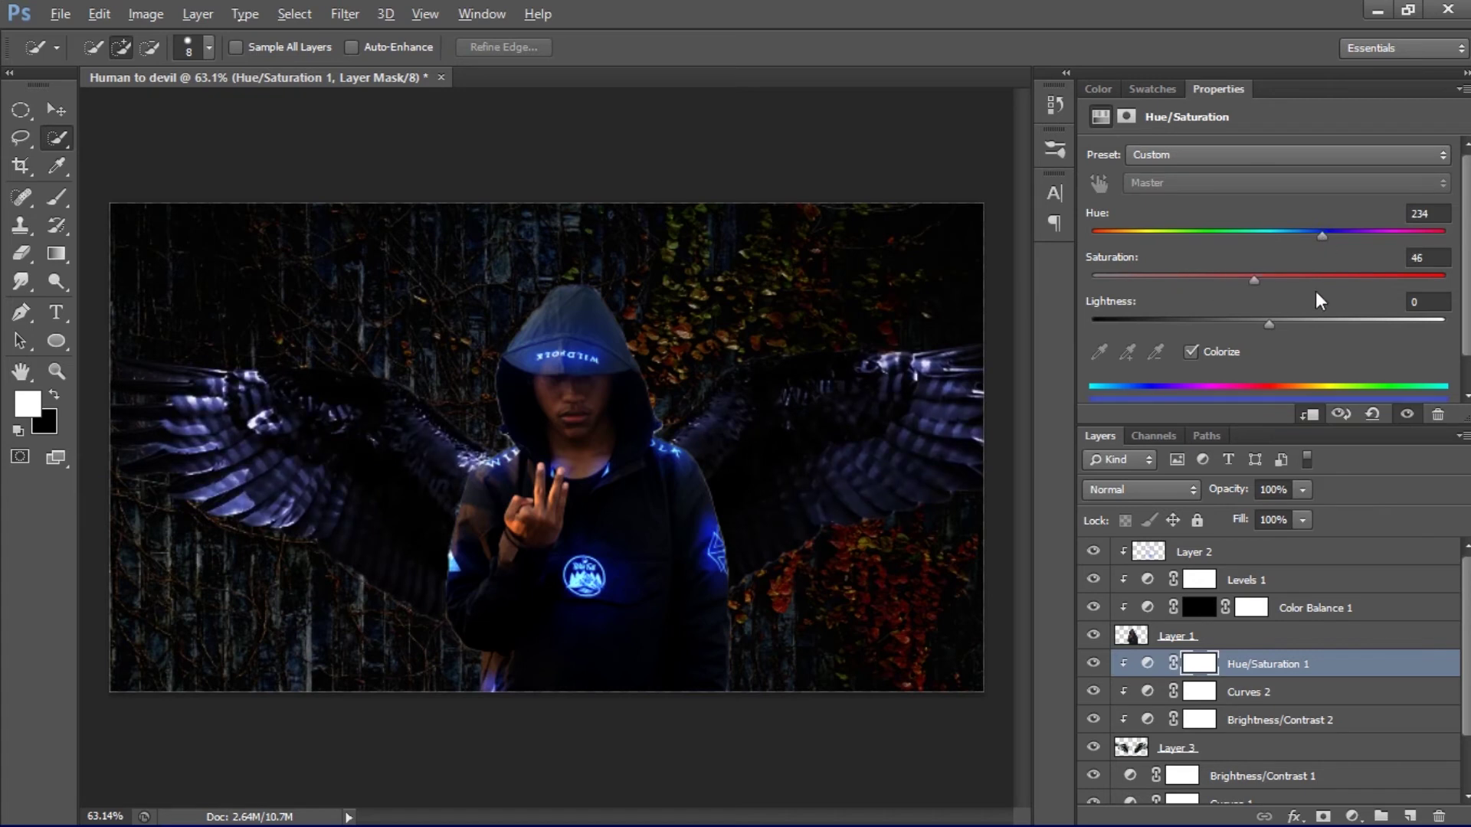
left_click_drag(1215, 280, 1410, 279)
left_click_drag(1269, 323, 1303, 323)
Step: Compare blending modes for the wings' Hue/Saturation adjustment and set it to Color Dodge
left_click(1155, 489)
left_click(1124, 204)
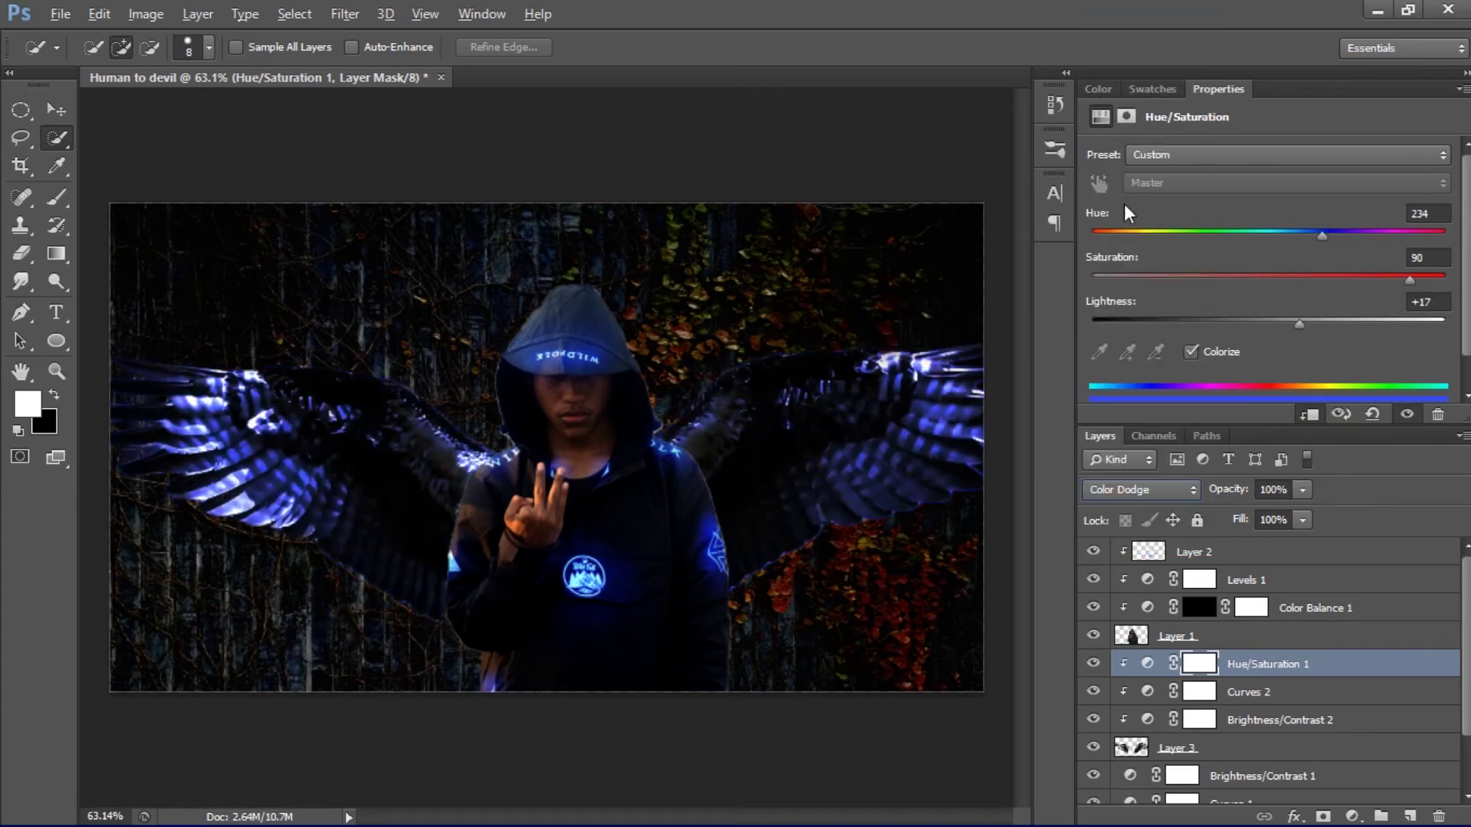
left_click(1160, 488)
left_click(1084, 202)
left_click(1153, 489)
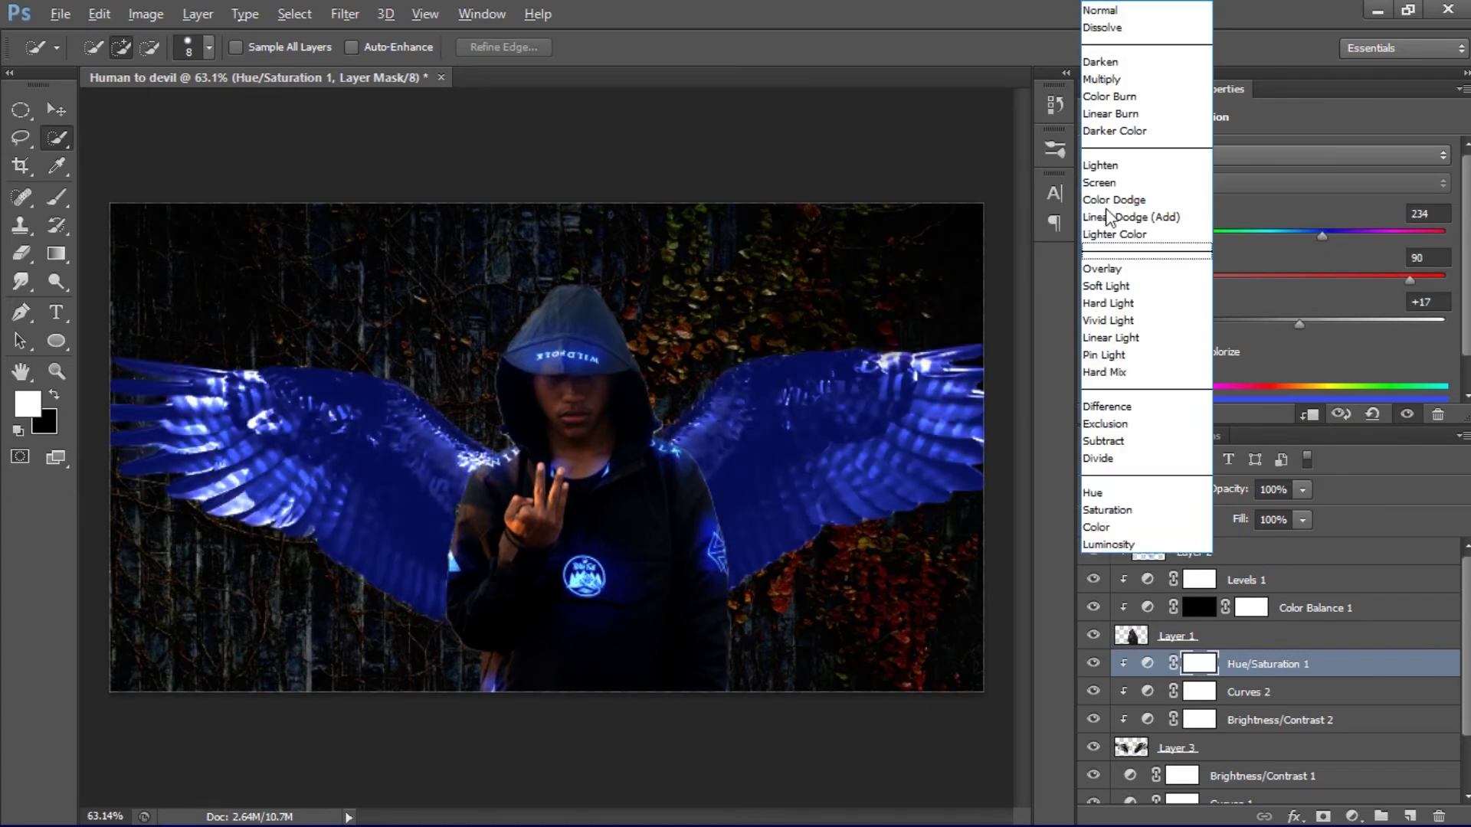
left_click(1118, 207)
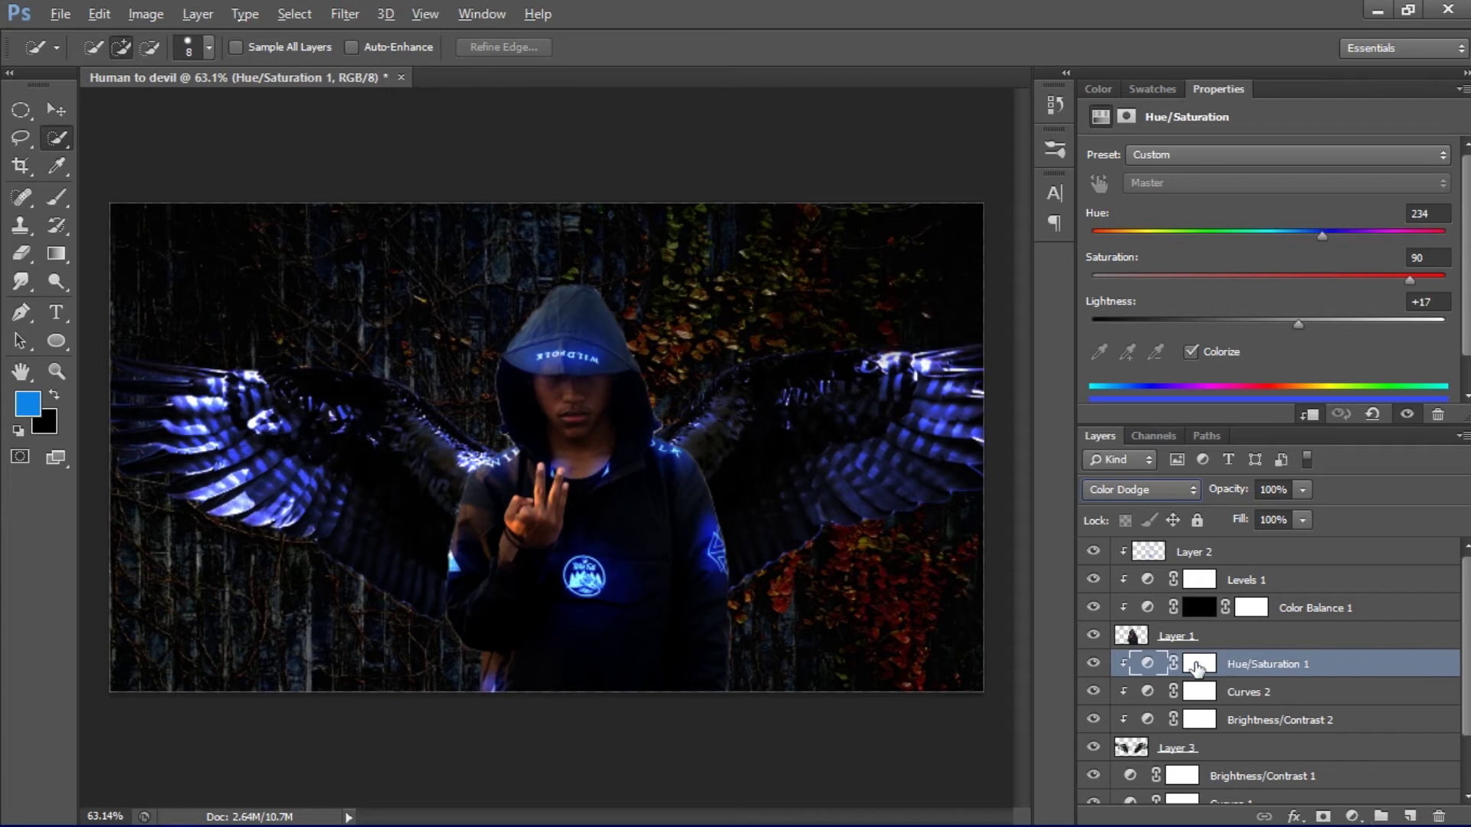
Step: Invert the Hue/Saturation adjustment's layer mask to black to hide the blue effect on the wings
left_click(1126, 117)
left_click(1199, 663)
left_click(1396, 385)
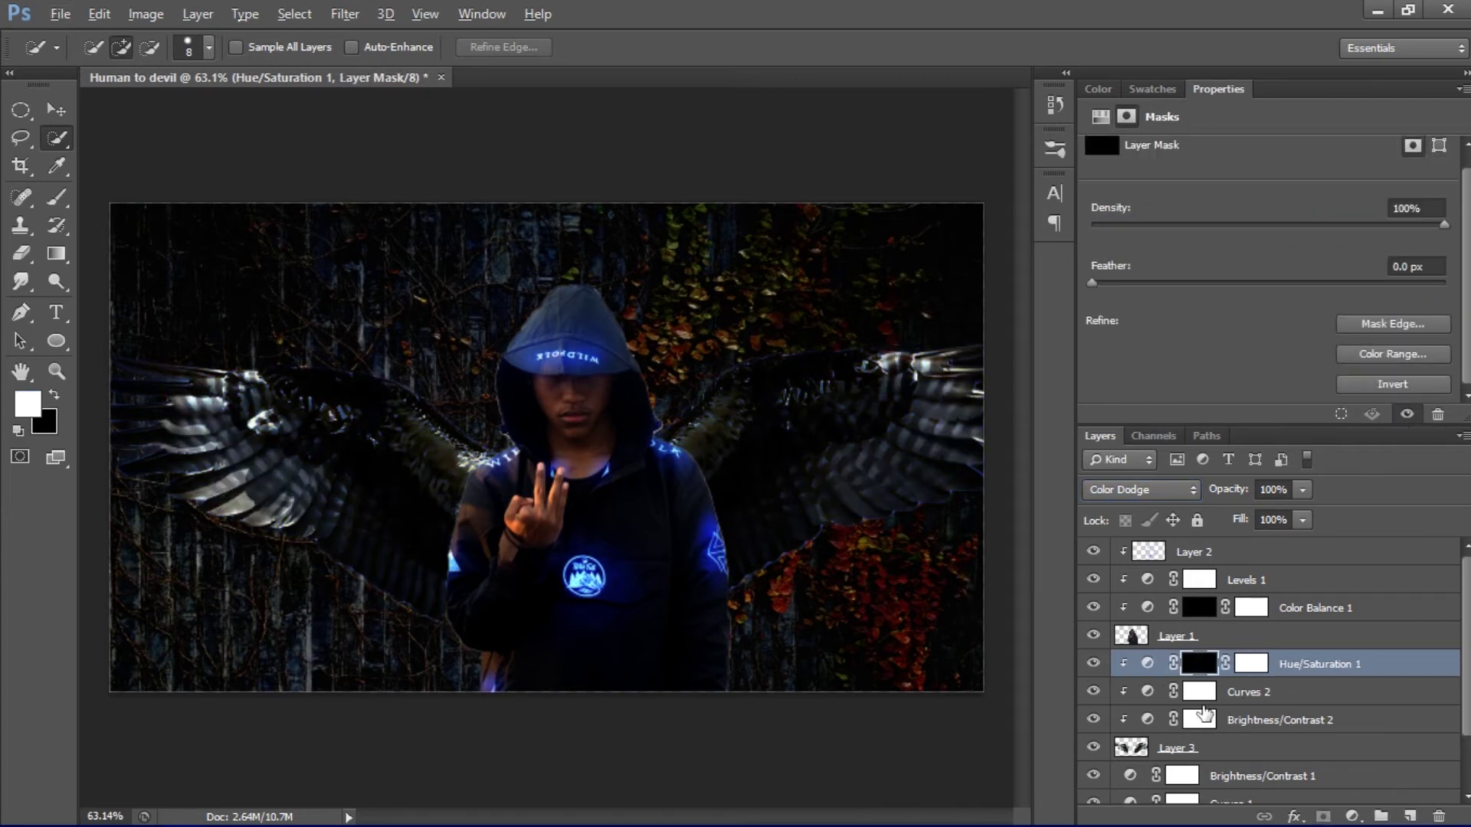
Step: Group the wings layer with its clipped Brightness/Contrast, Curves and Hue/Saturation adjustments
left_click(1218, 747)
left_click(1226, 664, "shift")
key("ctrl+g")
Step: Group the man's layer with its clipped adjustments and glow layer, and name the two groups Man and Wings
left_click(1226, 636)
left_click(1239, 552, "shift")
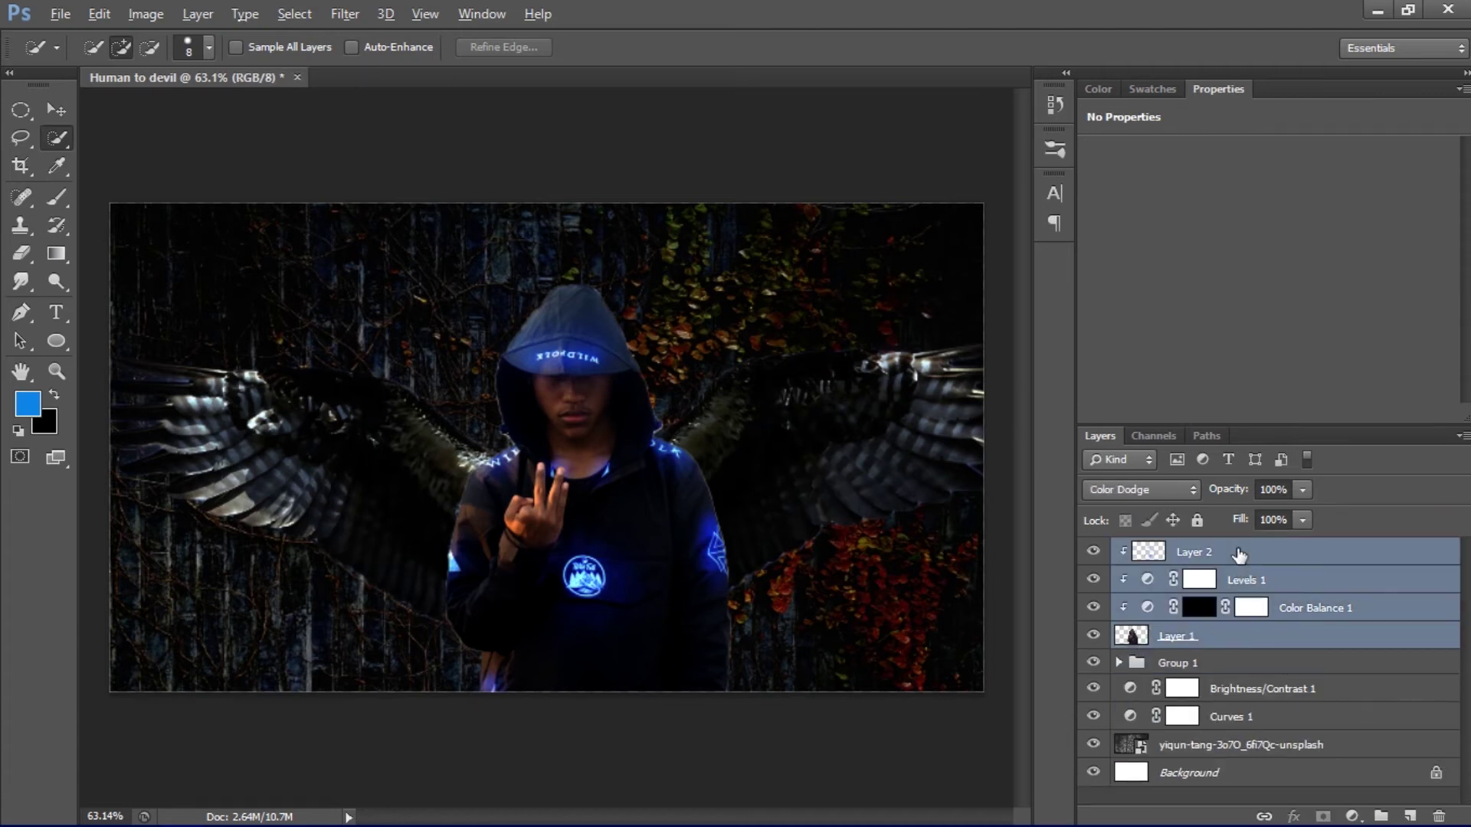
key("ctrl+g")
left_click(1176, 576)
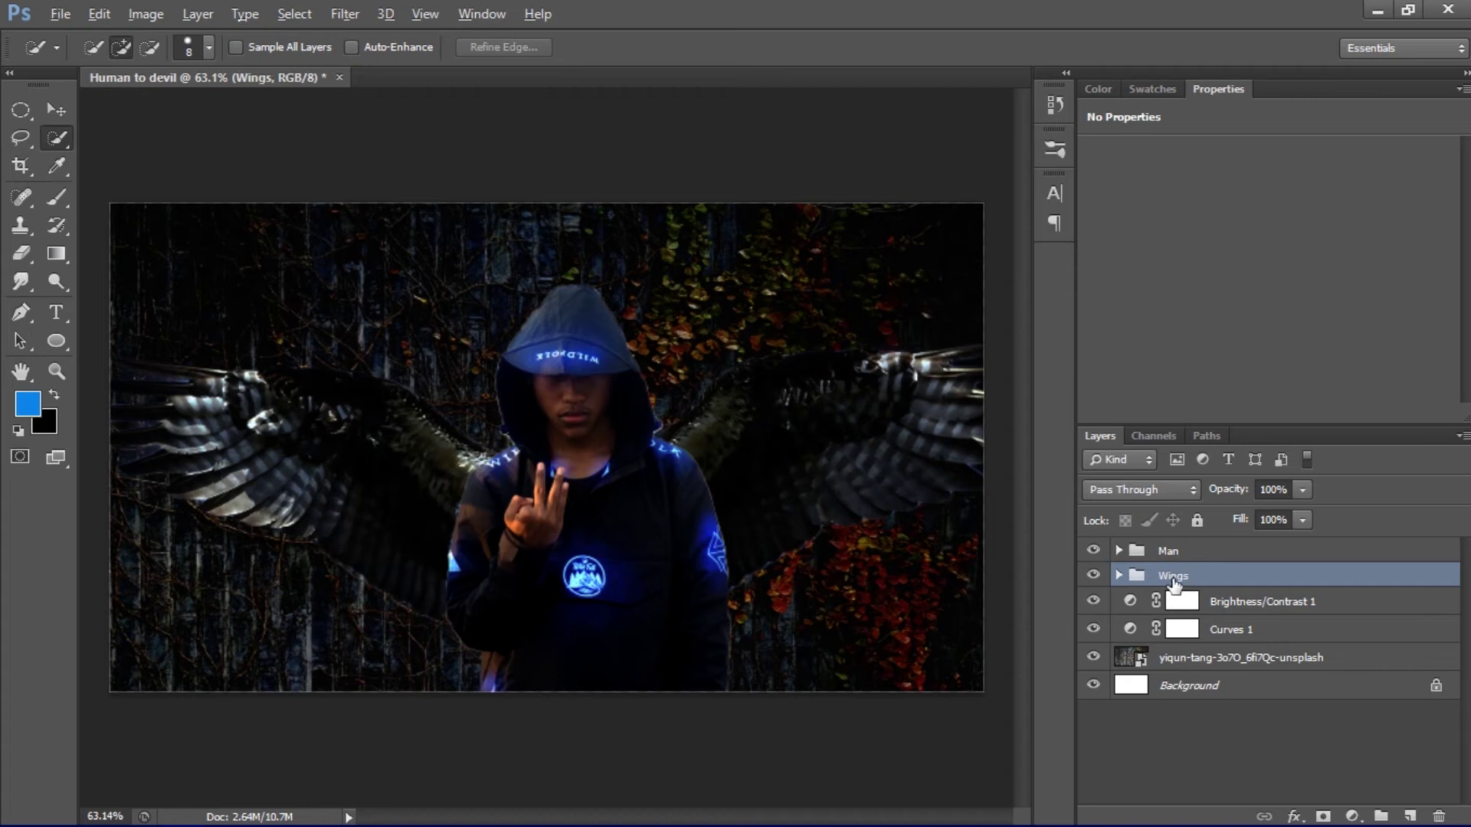
Step: Group the wall photo with its Curves and Brightness/Contrast adjustments and name the group Background
left_click(1253, 657)
left_click(1226, 602)
left_click(1249, 657, "shift")
key("ctrl+g")
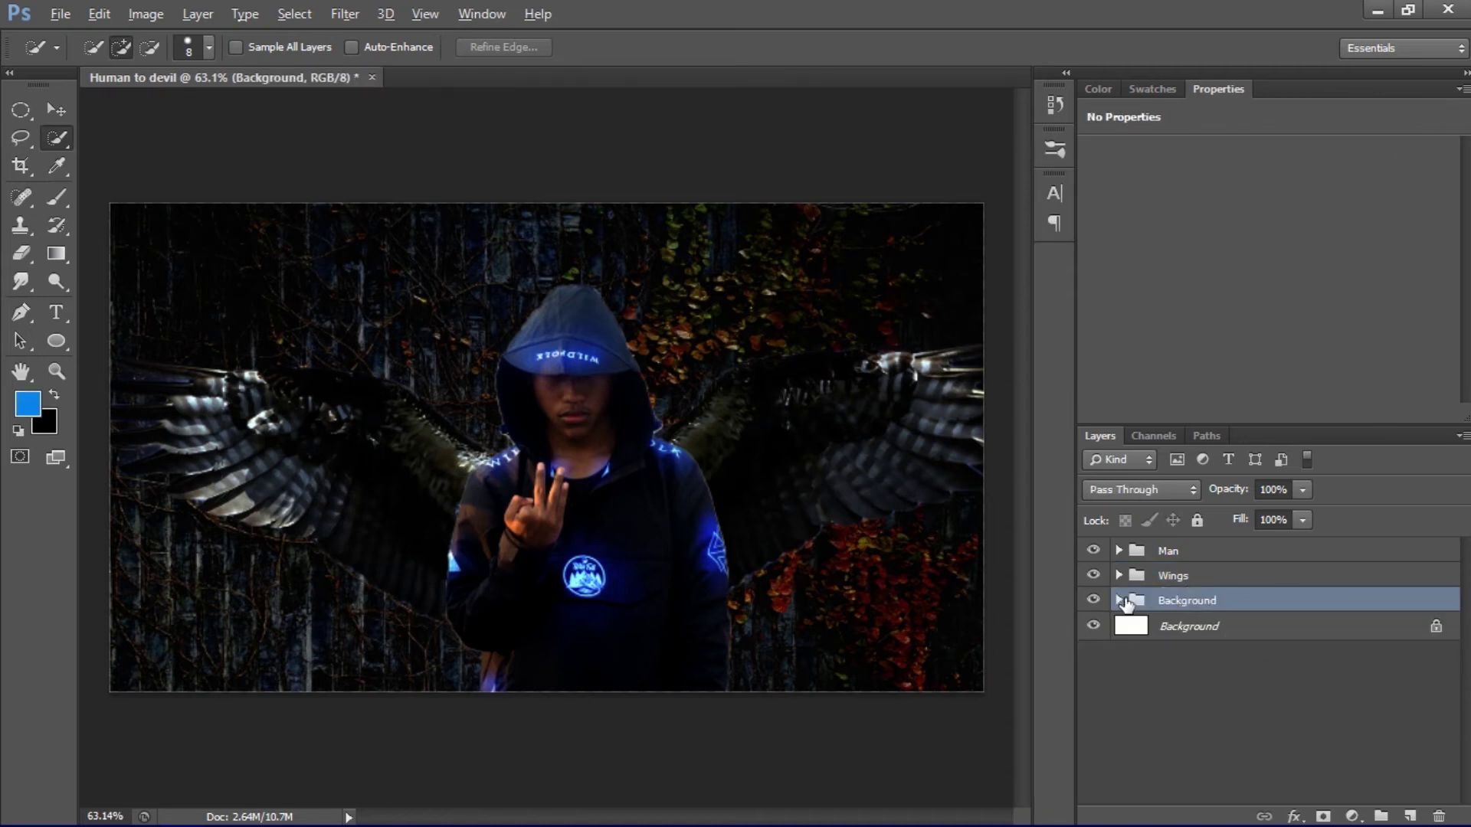
Step: Paint white on the wings' Hue/Saturation mask to reveal the blue effect along the upper wing edges and beside the arm
scroll(668, 502, "up", 7)
scroll(668, 503, "left", 2)
left_click(1136, 581)
left_click(1119, 575)
left_click(1208, 610)
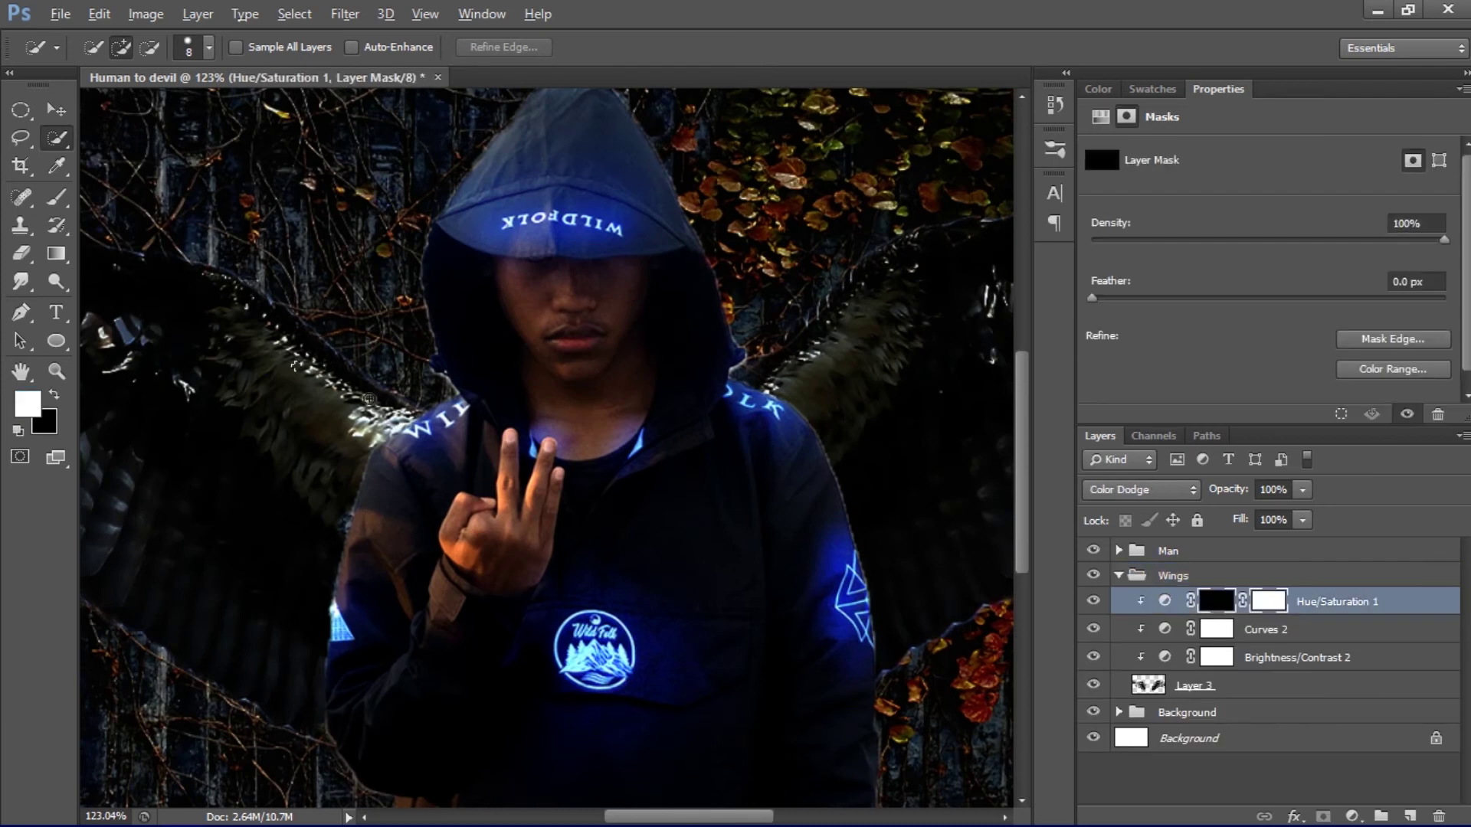
key("b")
mouse_move(494, 460)
left_mouse_down()
mouse_move(609, 517)
mouse_move(506, 471)
left_mouse_up()
left_click_drag(526, 420, 572, 421)
left_click_drag(521, 467, 194, 171)
scroll(496, 411, "down", 6)
scroll(596, 418, "right", 5)
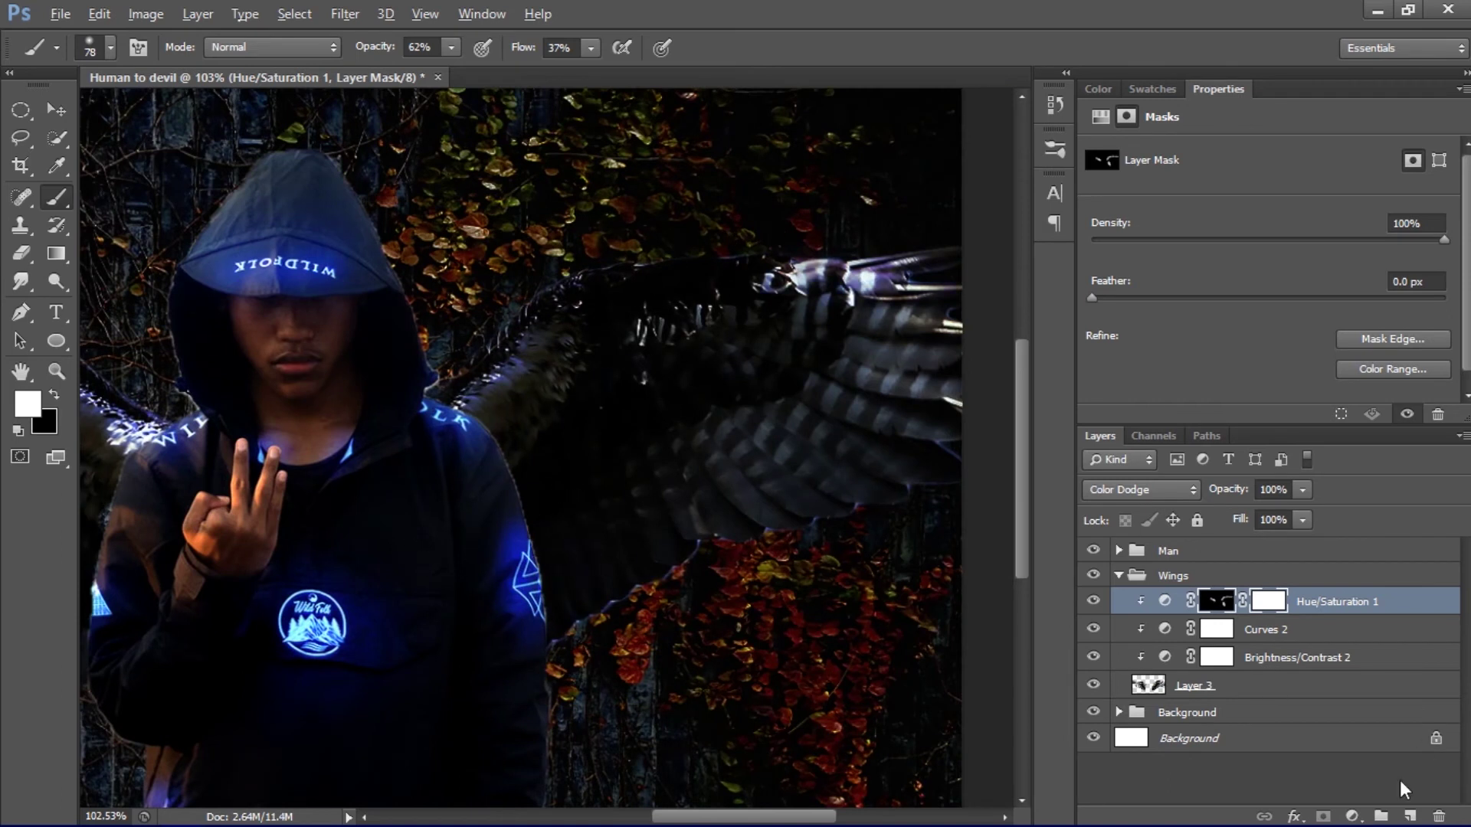
left_click(1411, 817)
left_click(1211, 624, "alt")
key("ctrl+z")
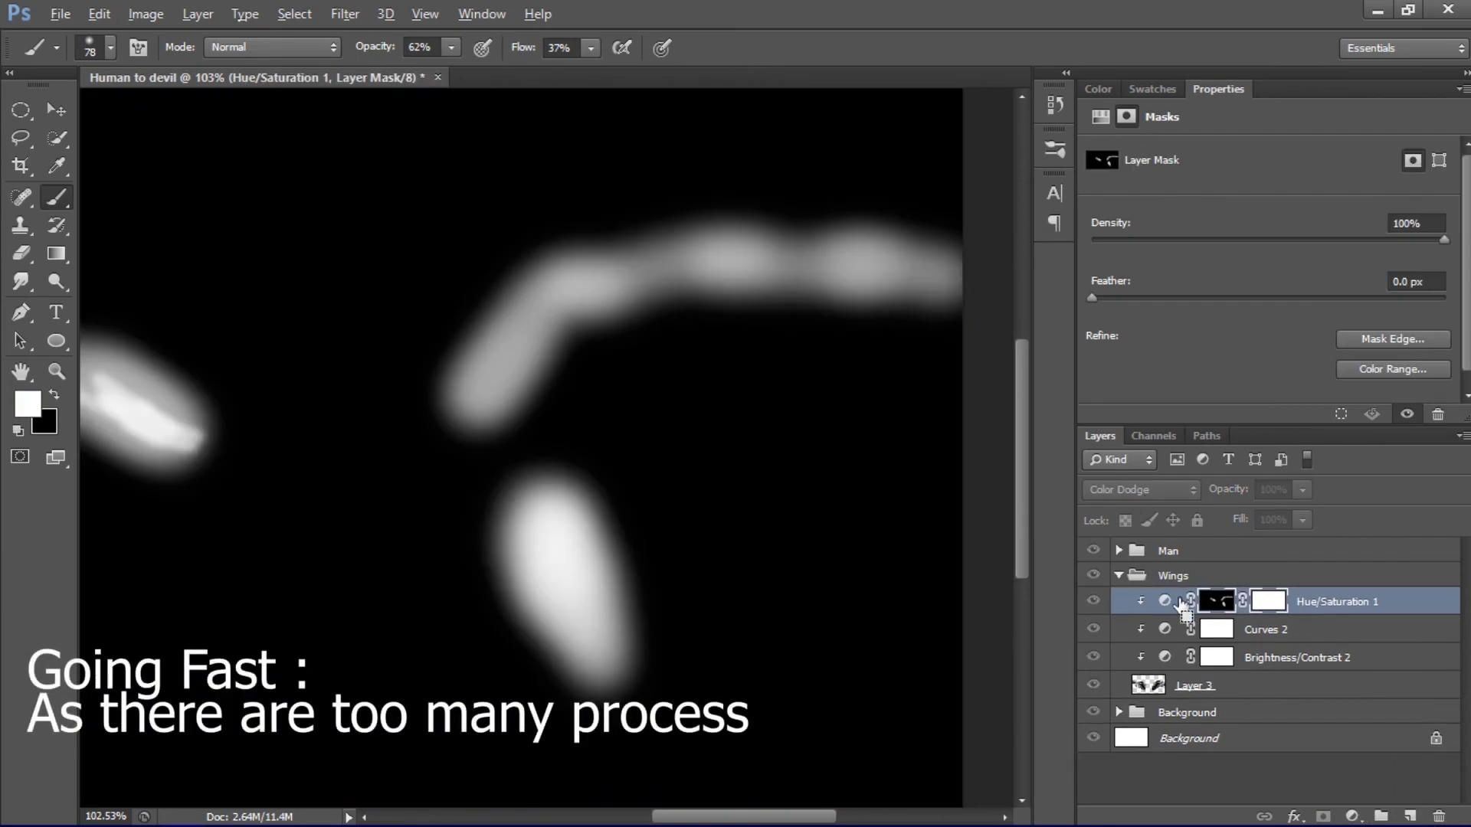
left_click(1218, 604, "alt")
Step: Add a new layer clipped to the wings, set it to Color Dodge, and brush blue glow where the wings meet the shoulders
left_click(1411, 817)
left_click(1140, 489)
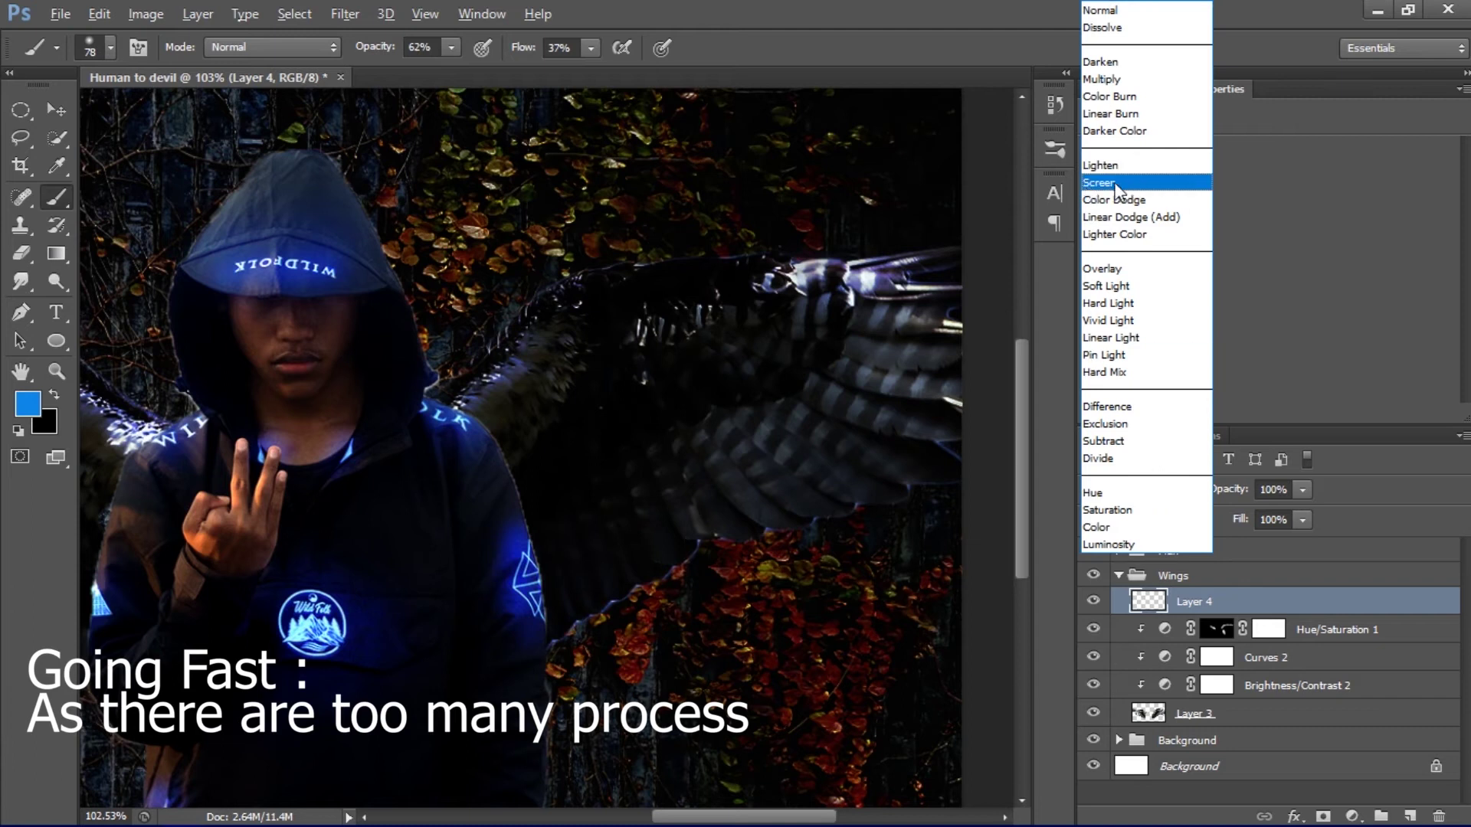
left_click(1131, 202)
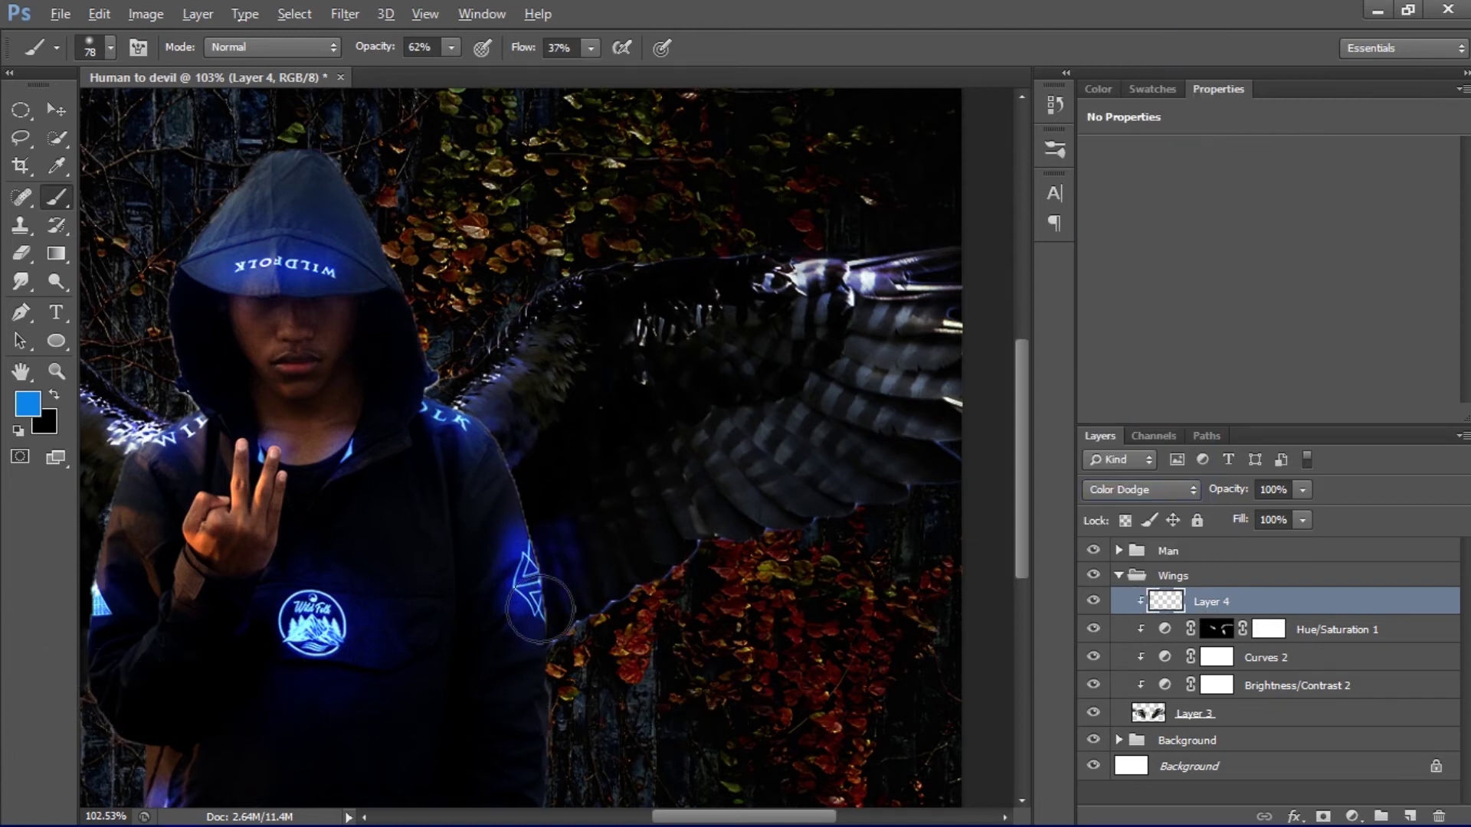
scroll(542, 610, "down", 5)
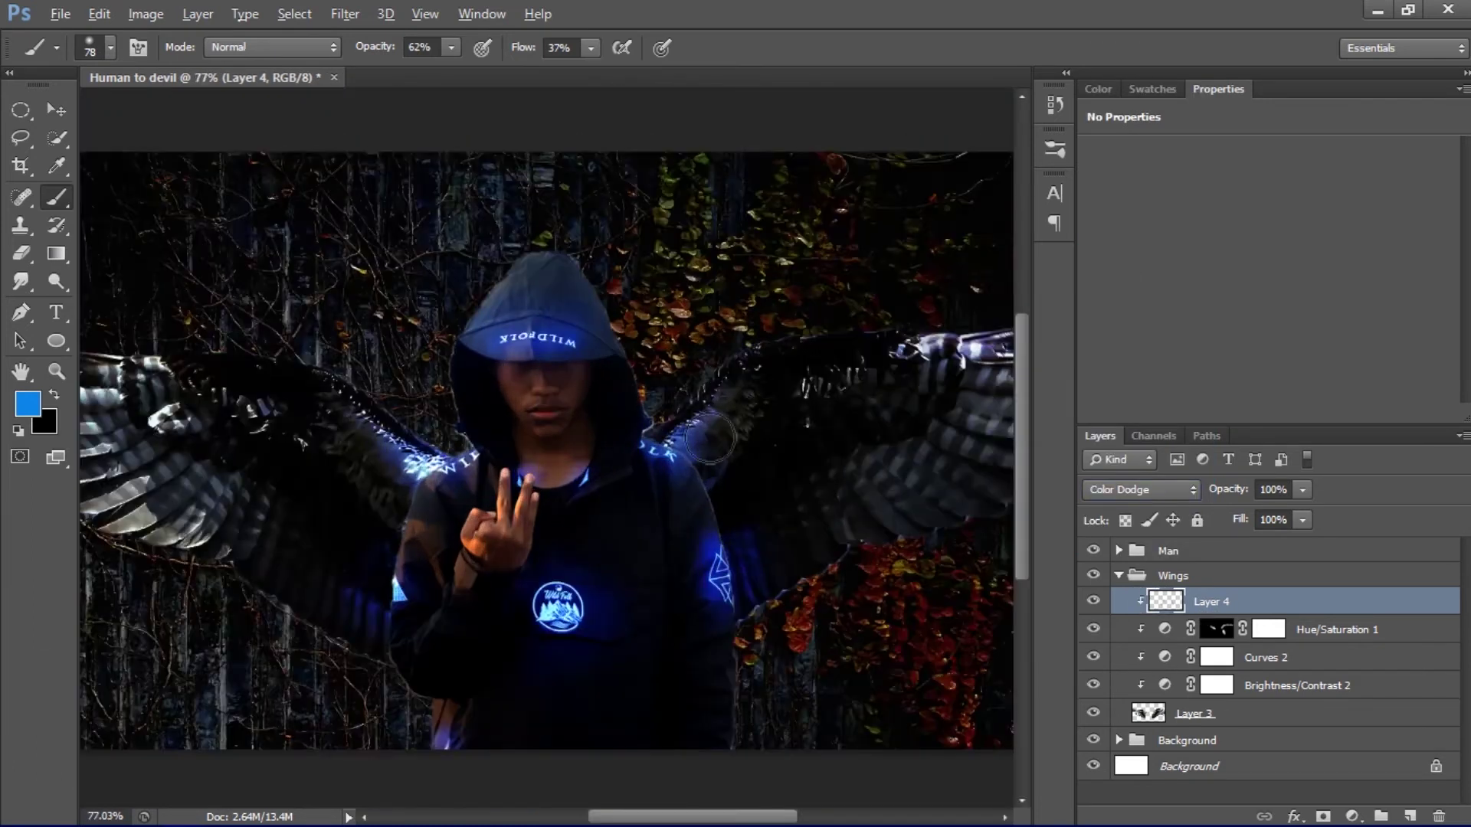
Step: Paint black on the Background group's Brightness/Contrast and Curves masks to brighten parts of the ivy wall around the man
left_click(1119, 740)
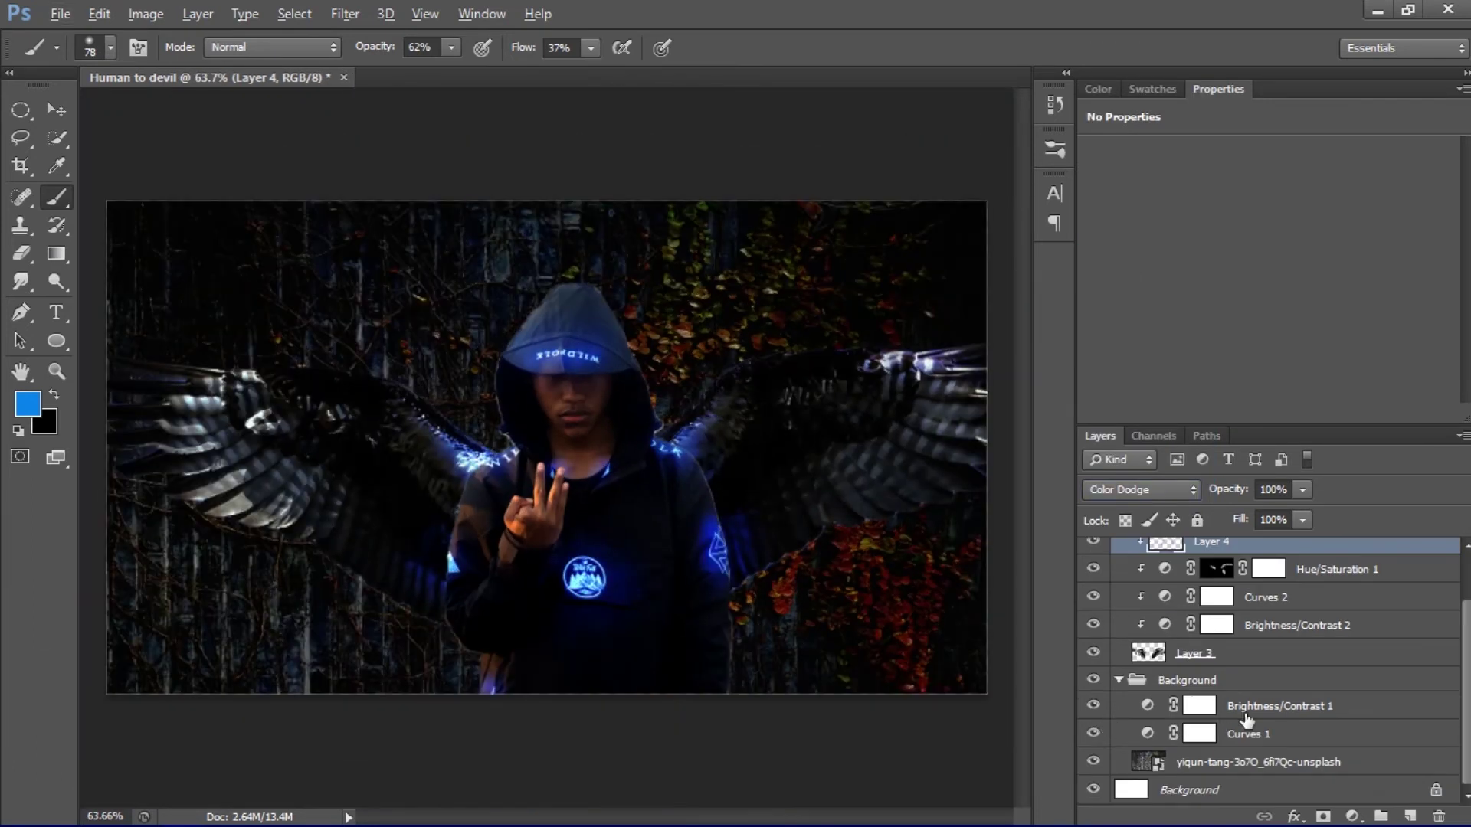
left_click(1200, 706)
left_click_drag(955, 609, 934, 585)
left_click(1200, 734)
left_click_drag(942, 260, 735, 275)
left_click_drag(950, 582, 916, 571)
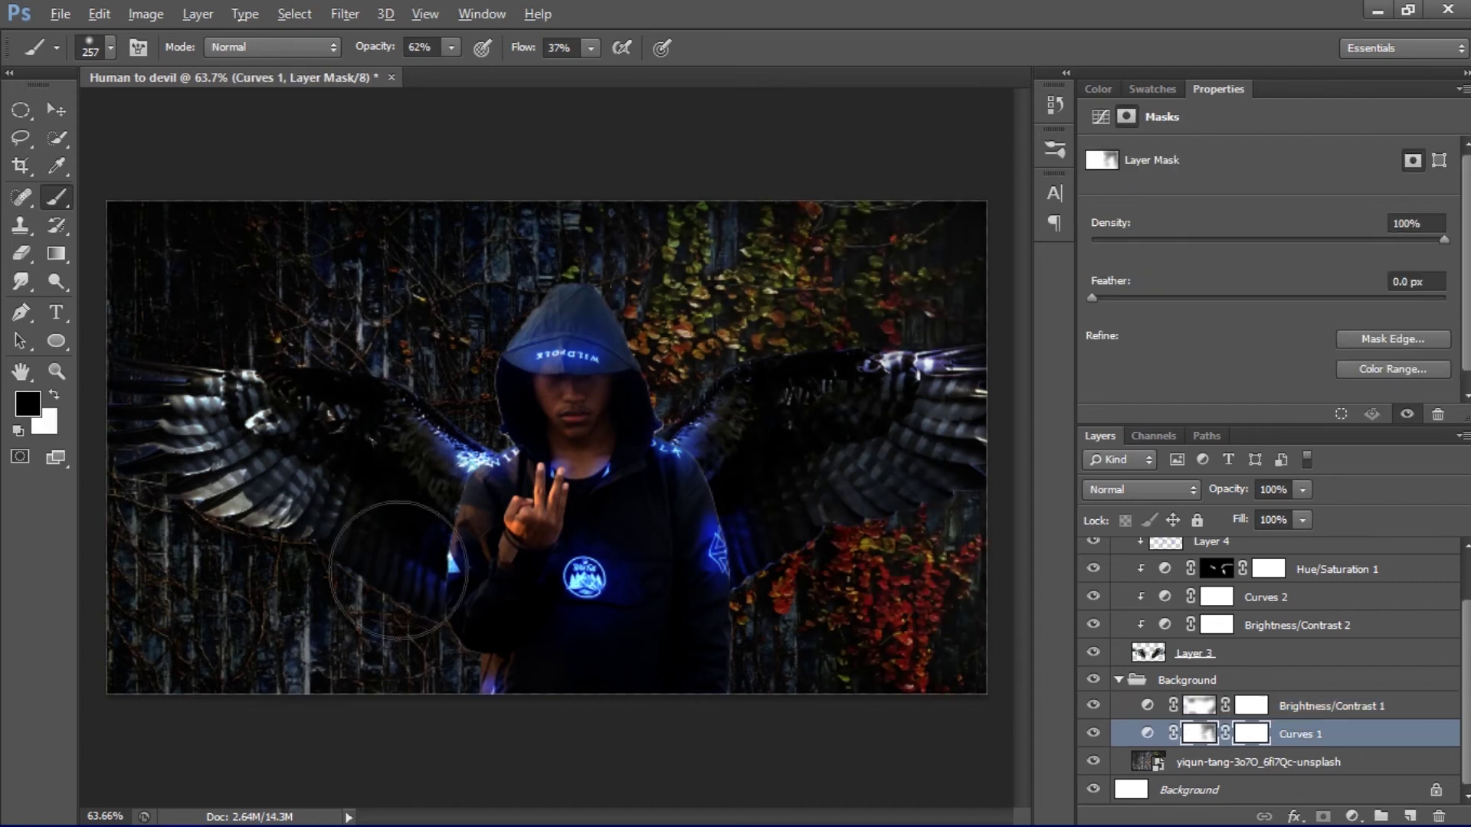
scroll(234, 407, "up", 5)
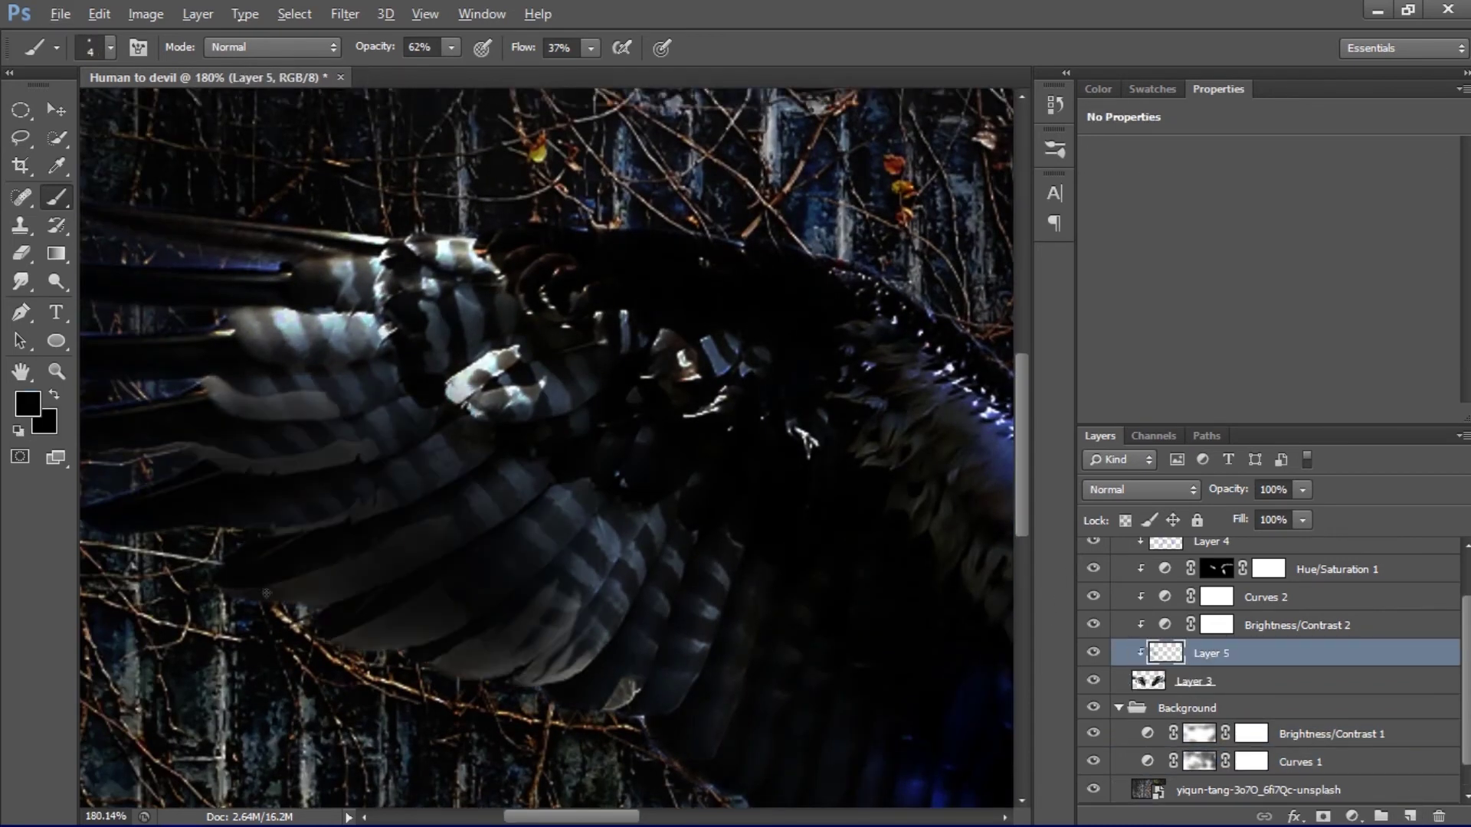
scroll(898, 563, "down", 2)
scroll(898, 563, "down", 3)
scroll(511, 508, "up", 2)
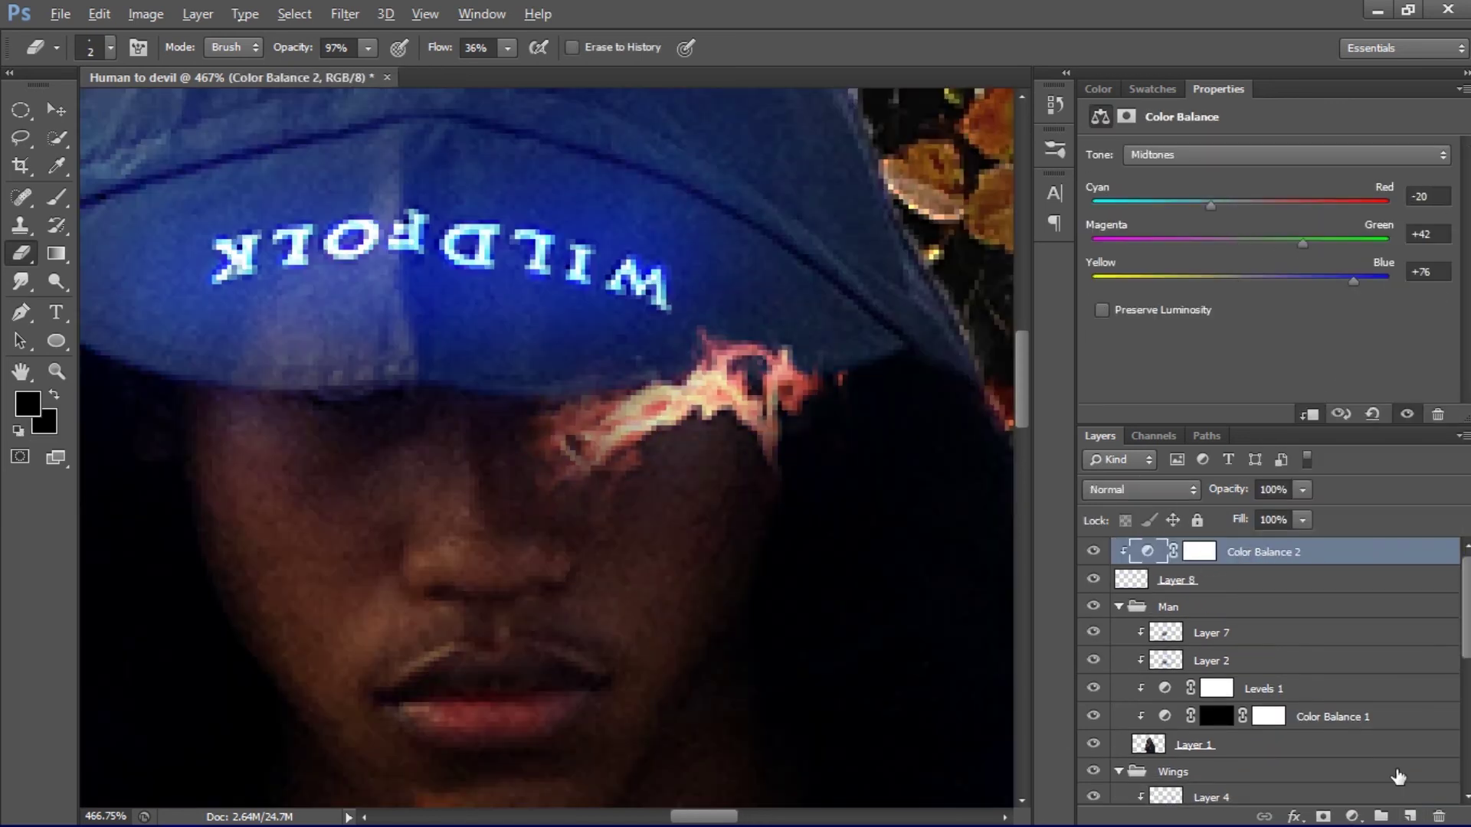
Step: Add a clipped Color Dodge glow layer and a clipped Hue/Saturation adjustment to the eye flame with hue +180, saturation +66 and lightness -25
key("ctrl+shift+alt+n")
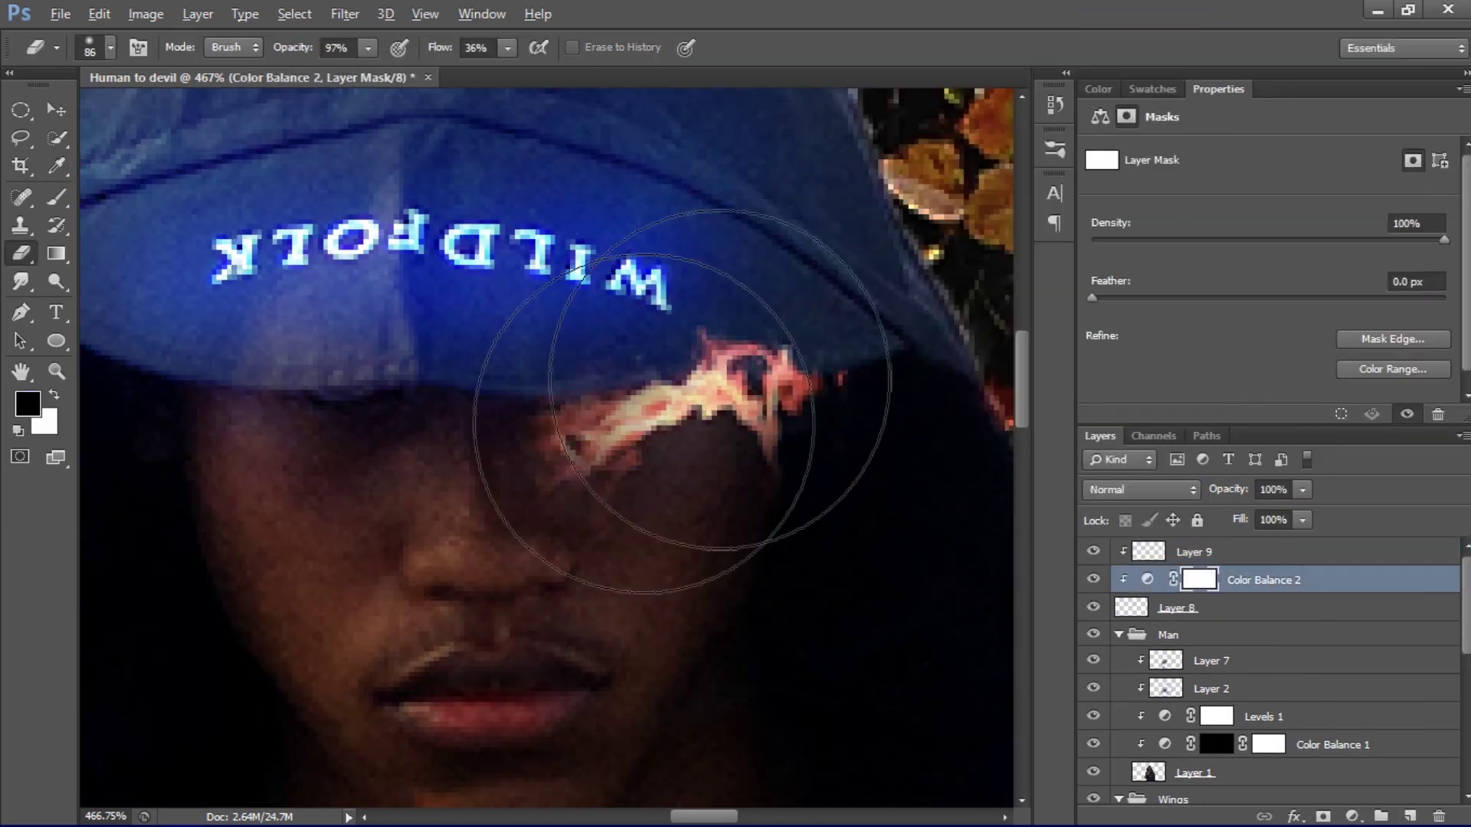
left_click(1153, 554)
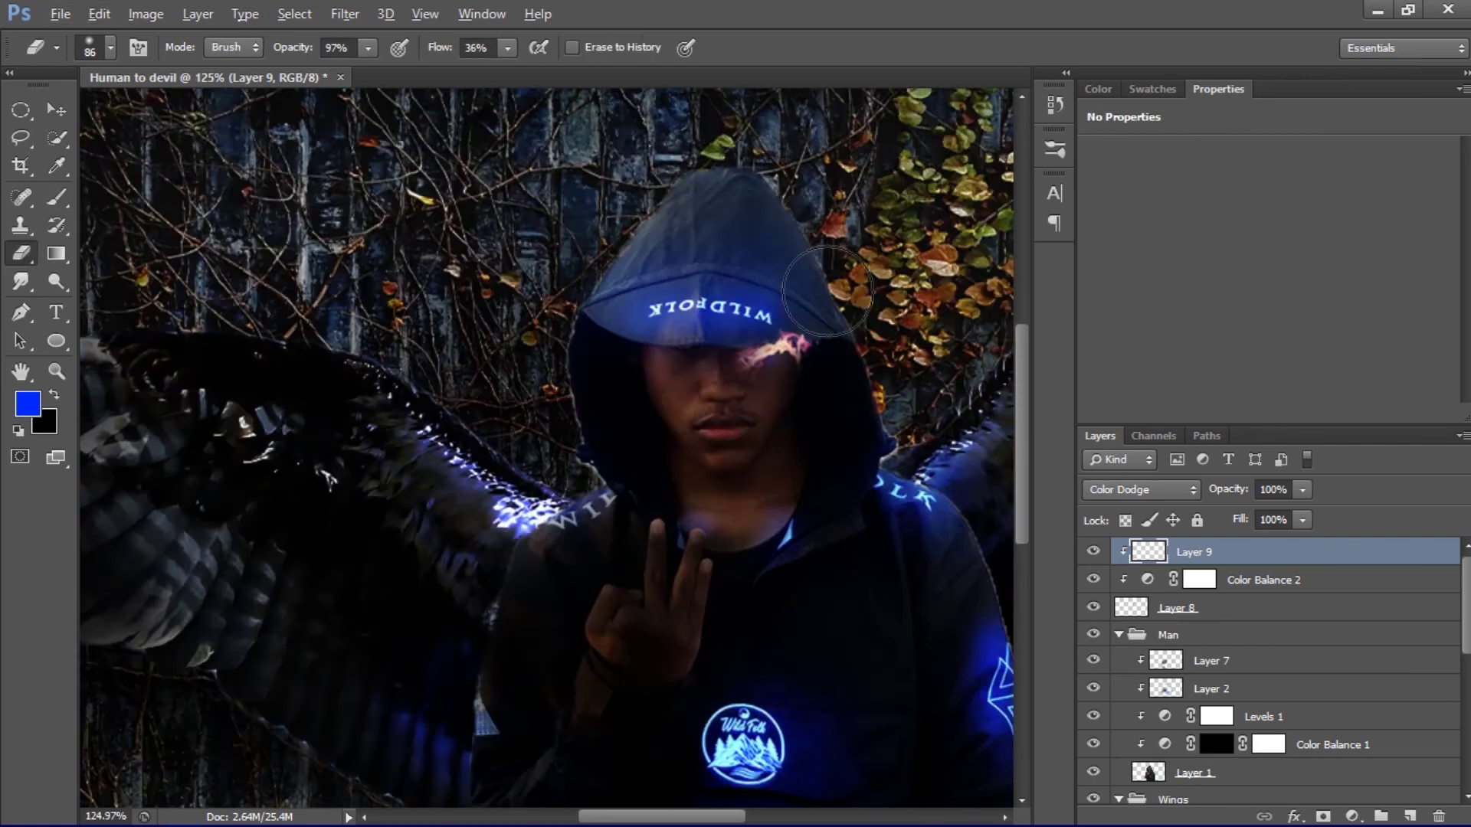
left_click(1352, 817)
left_click(1313, 529)
left_click_drag(1269, 232, 1358, 238)
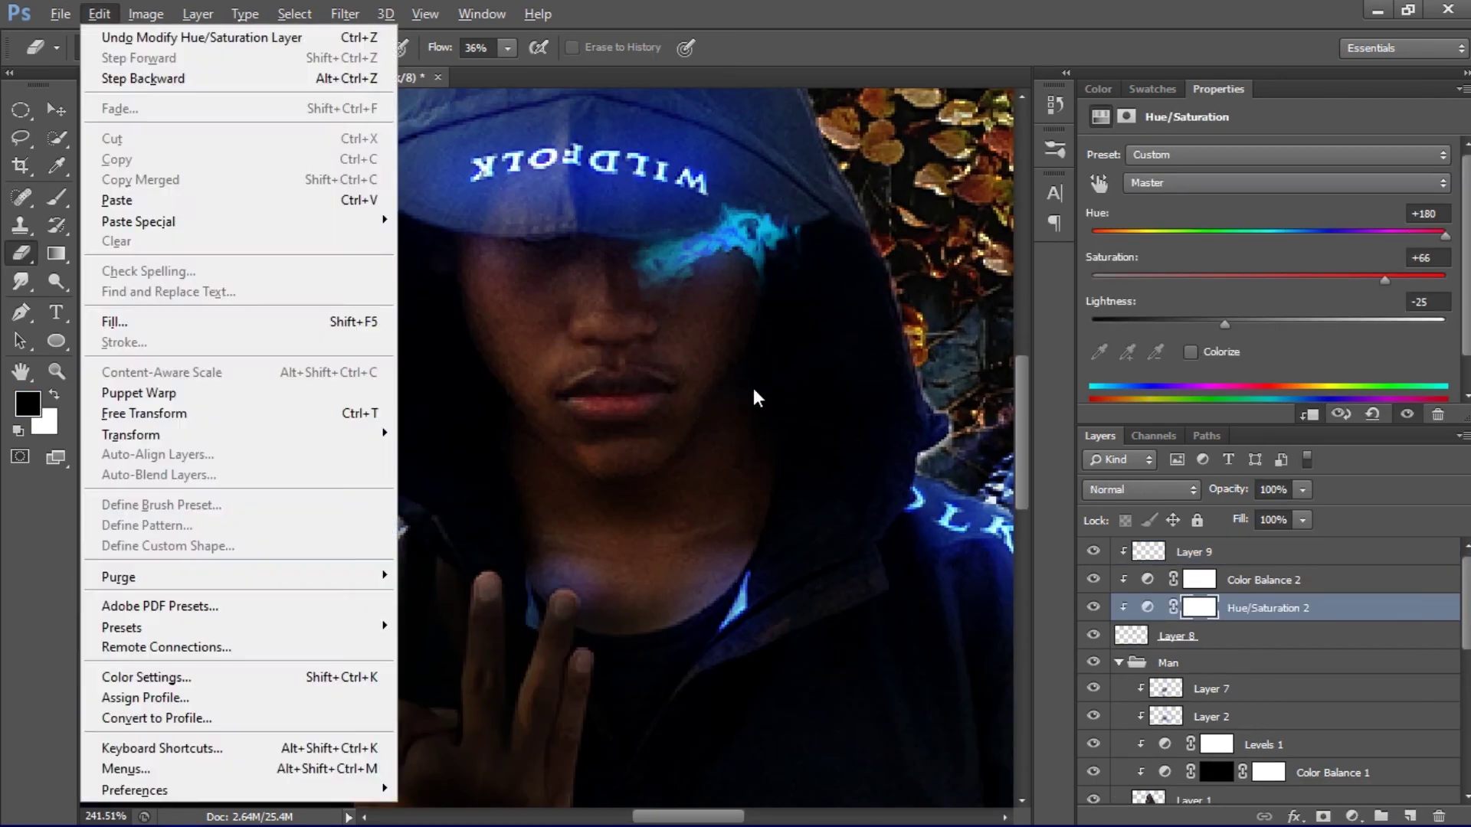
key("Escape")
Step: Duplicate the eye flame with its clipped adjustments and glow layer, and transform the copy to fit over the other eye
scroll(1209, 605, "down", 3)
left_click(1209, 606)
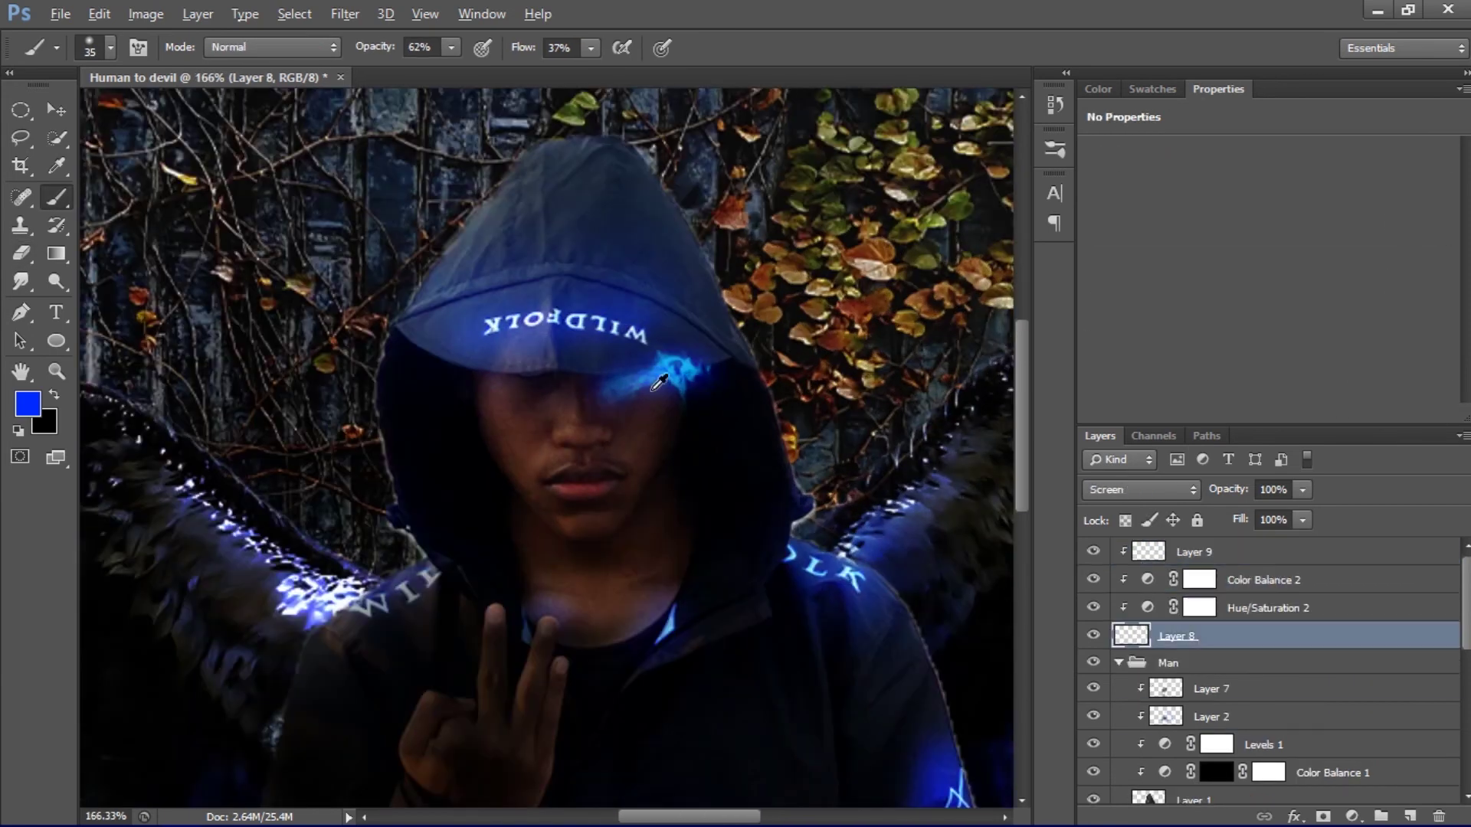
left_click(1194, 553, "shift")
left_click_drag(1212, 596, 528, 469)
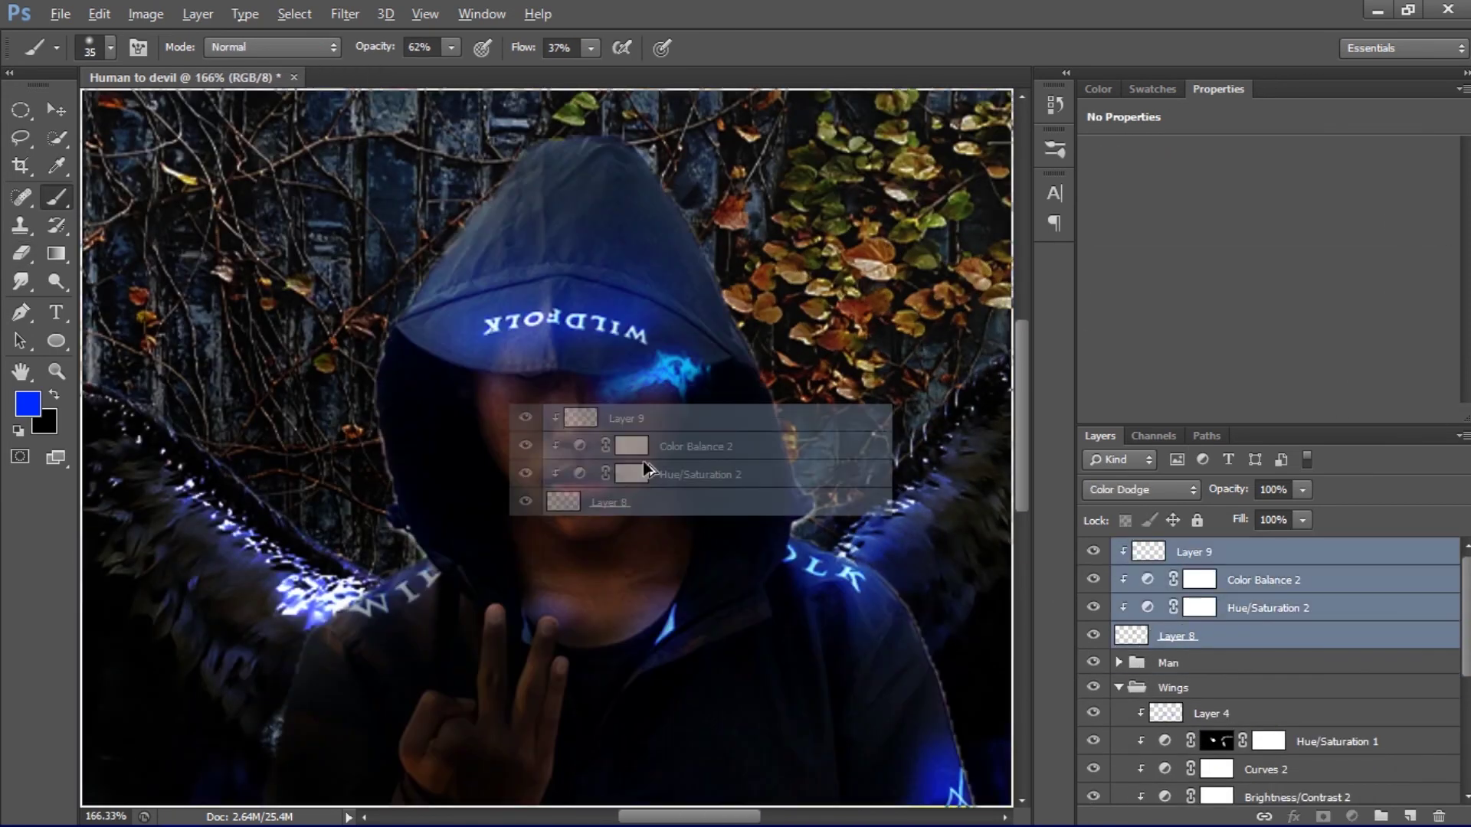
key("ctrl+t")
left_click_drag(613, 529, 460, 146)
right_click(509, 385)
left_click(586, 706)
right_click(550, 385)
left_click(607, 502)
key("Return")
Step: Flip the original flame with its clipped layers horizontally and position it over its eye to mirror the copy
left_click(1177, 747)
left_click(1194, 664, "shift")
right_click(650, 373)
key("ctrl+t")
right_click(686, 378)
left_click(802, 724)
left_click_drag(611, 393, 665, 361)
key("Return")
key("e")
left_click(1177, 748)
scroll(532, 290, "up", 1)
key("d")
left_click(1199, 692)
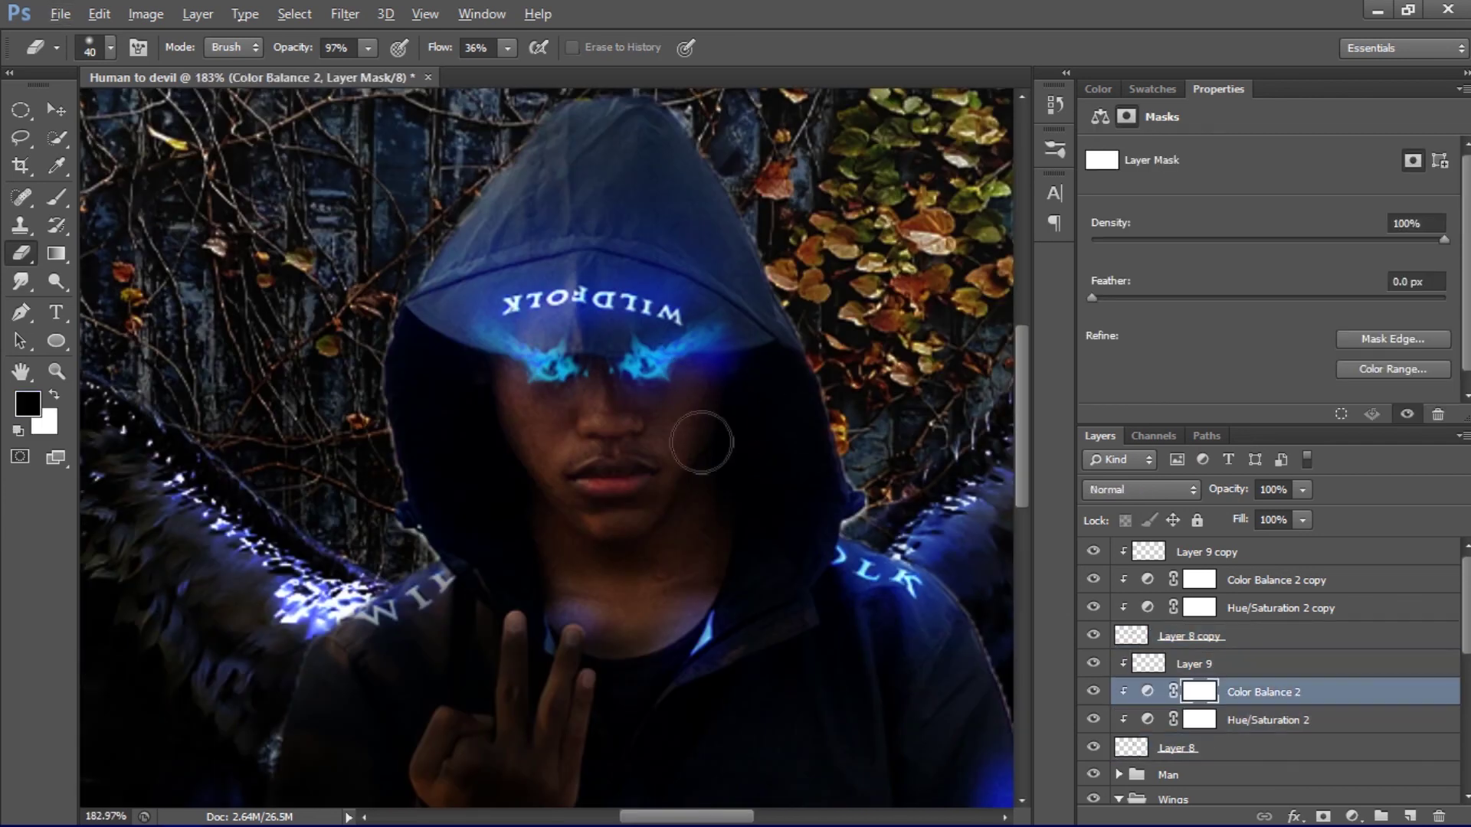
Step: Select the Color Dodge glow layer in the Man group and enlarge the eraser to 150 px
left_click(1119, 775)
scroll(1226, 689, "down", 3)
left_click(1211, 660)
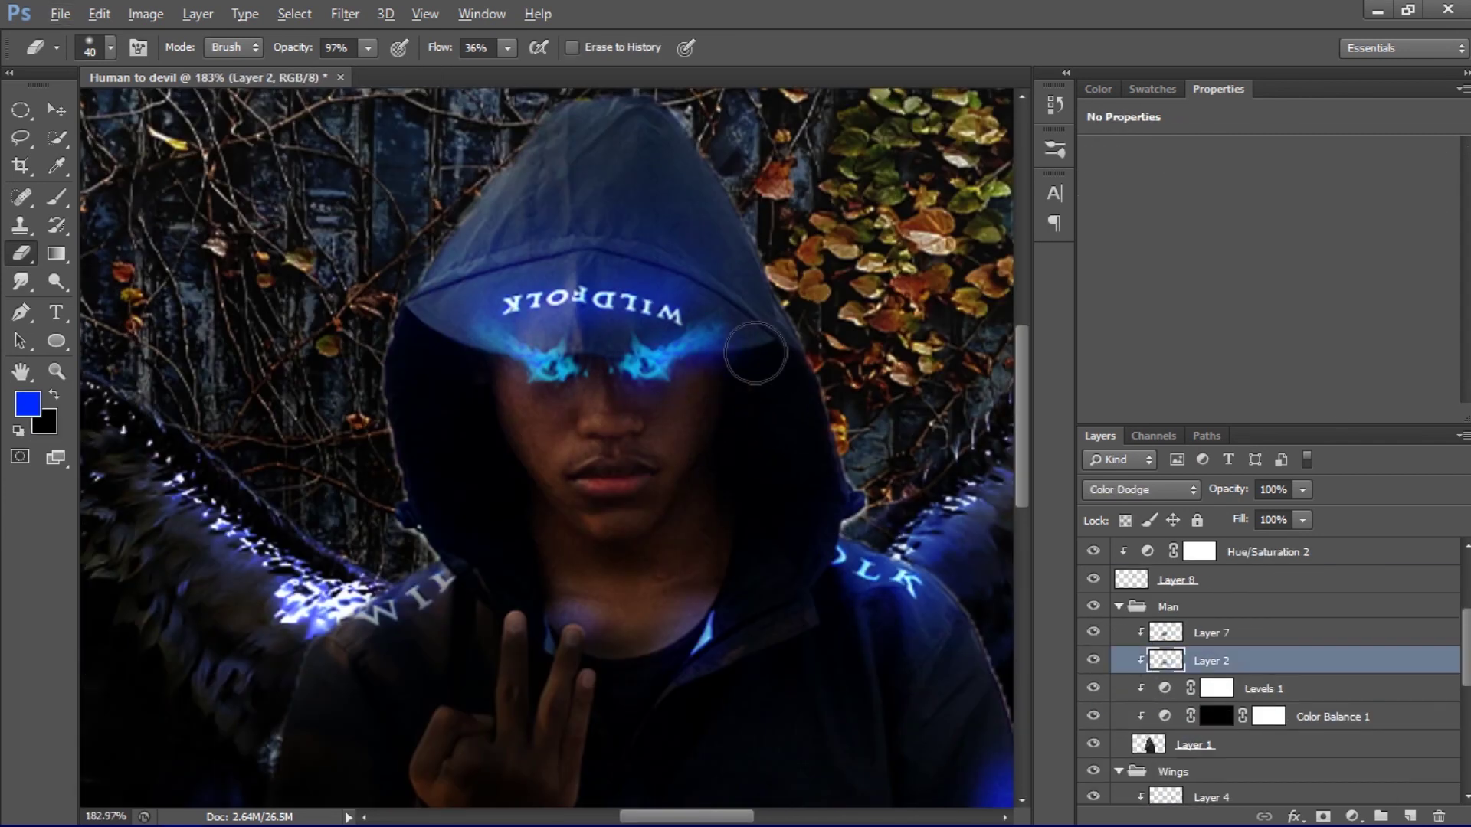
scroll(489, 287, "down", 9)
key("bracketright")
key("bracketright")
key("bracketright")
key("bracketright")
key("bracketright")
key("bracketright")
key("bracketright")
key("bracketright")
scroll(575, 368, "up", 16)
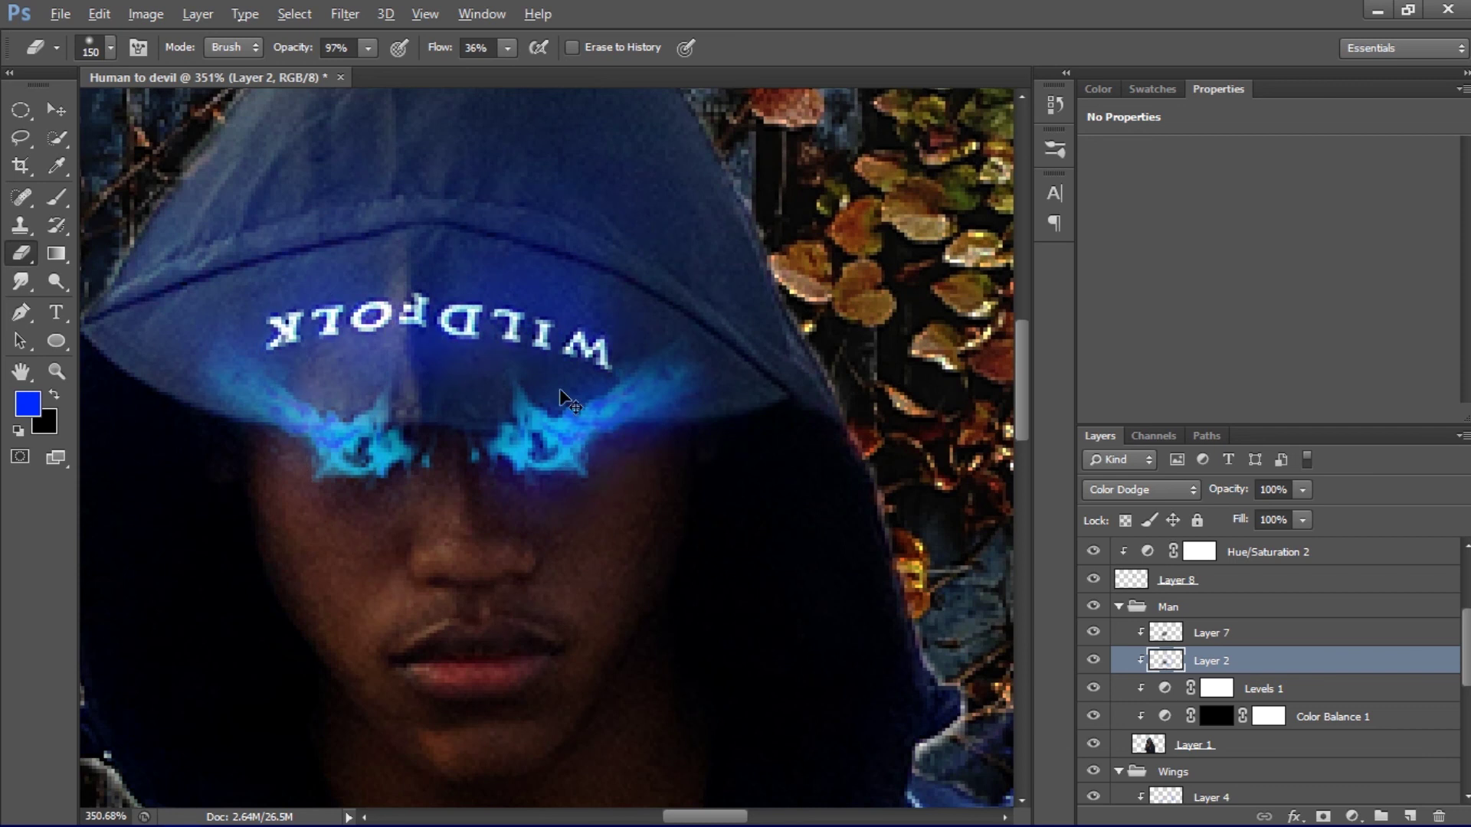
Step: Group both eye flames with their clipped layers and name the group Flames Eyes
scroll(1142, 632, "up", 3)
left_click(1138, 634)
left_click(1195, 749)
left_click(1226, 553, "shift")
key("ctrl+g")
double_click(1173, 550)
type("F")
Step: Rename the original flame layer Right and its copy Left inside the Flames Eyes group
left_click(1119, 551)
scroll(1195, 651, "down", 3)
double_click(1197, 698)
type("Right")
key("Return")
scroll(1218, 651, "up", 1)
double_click(1228, 610)
type("Left")
Step: Shift the two eye flames slightly outward, away from each other
left_click_drag(550, 464, 560, 464)
scroll(1196, 659, "up", 2)
left_click(1226, 660)
left_click_drag(364, 460, 354, 460)
scroll(737, 429, "down", 19)
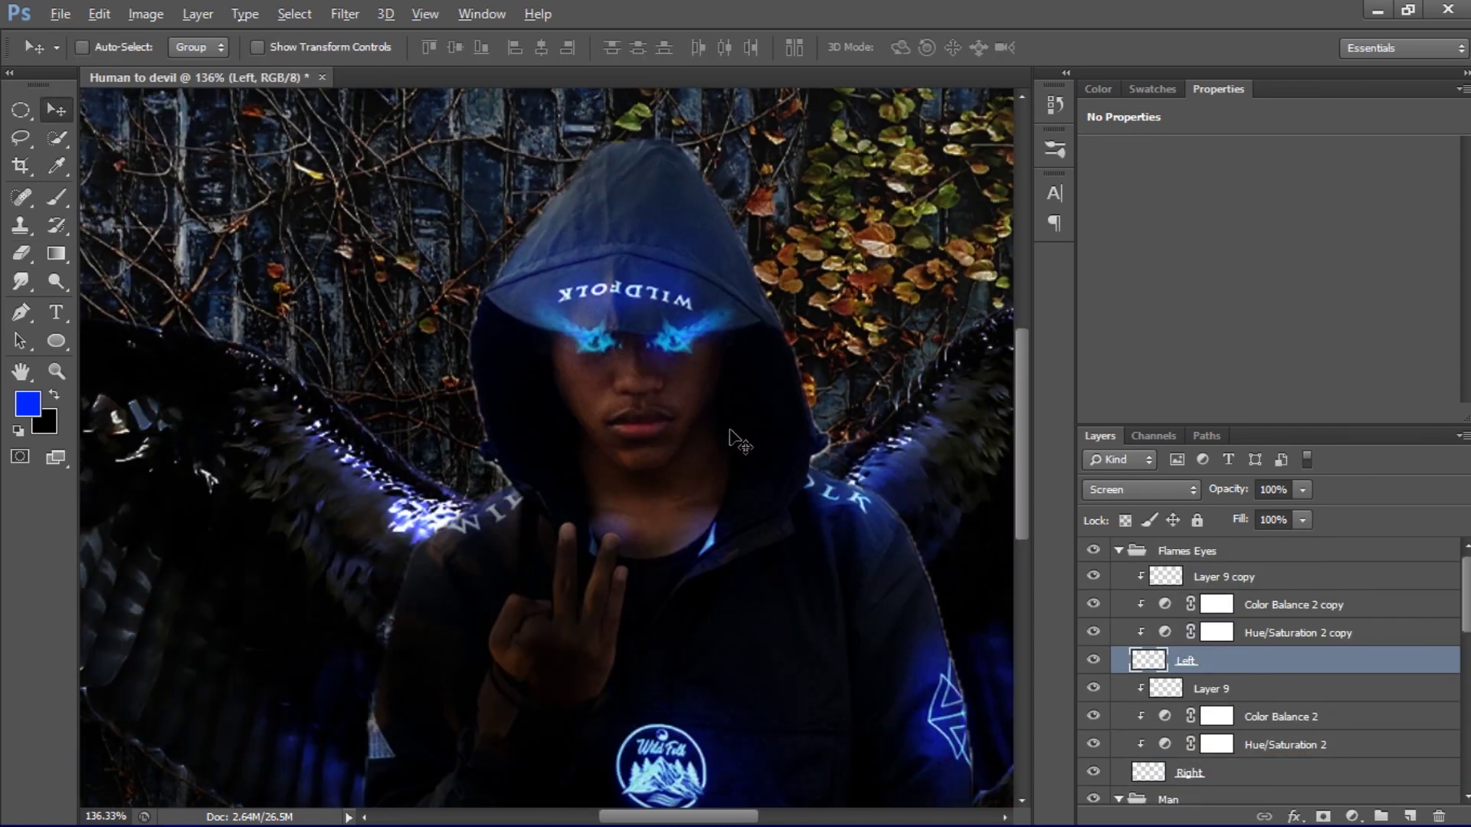